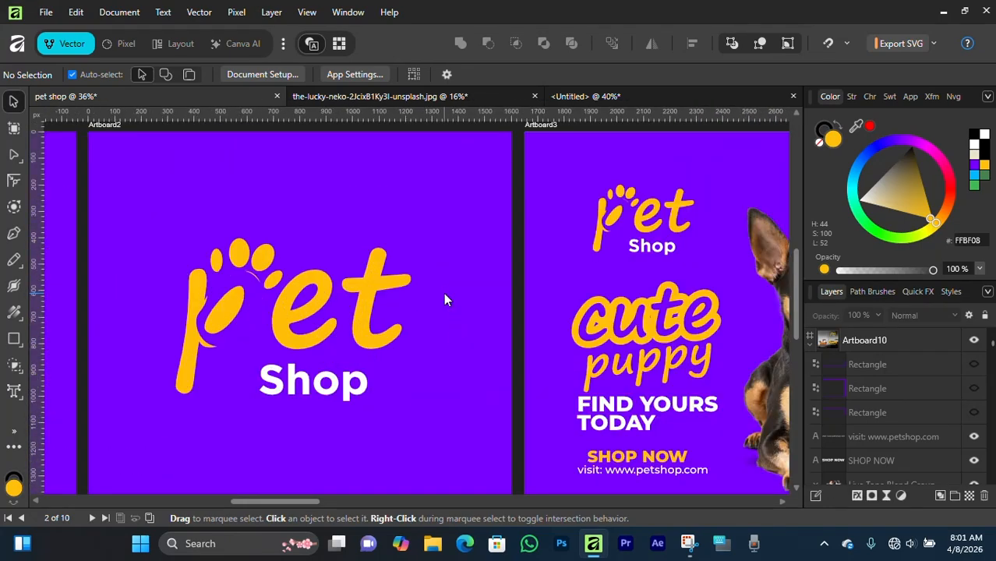
# Examine the black dog wordmark on Artboard1, including its head, paw and tail shapes and the "dog=" breakdown below.
pyautogui.hscroll(-5, 445, 300)
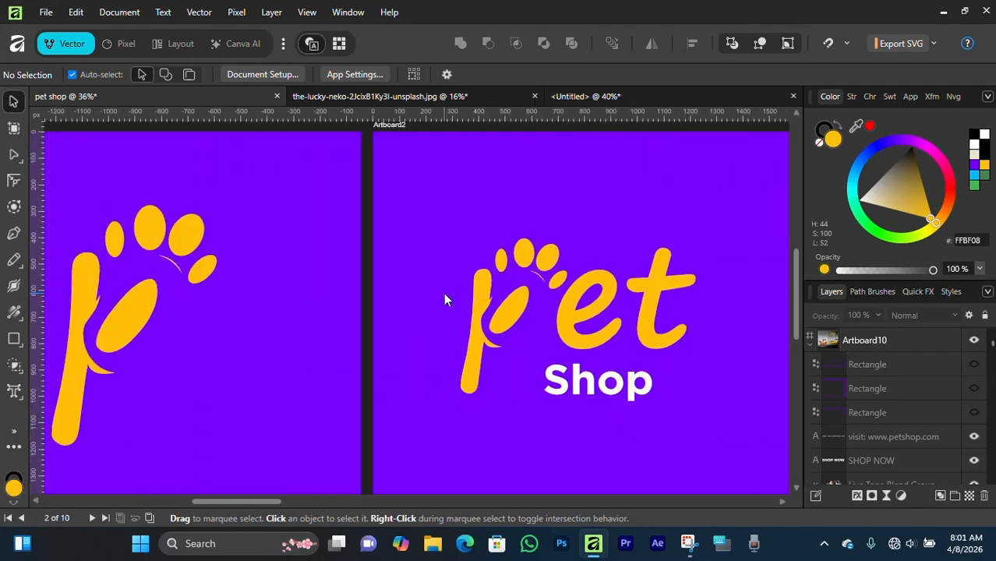
pyautogui.hscroll(-1, 444, 299)
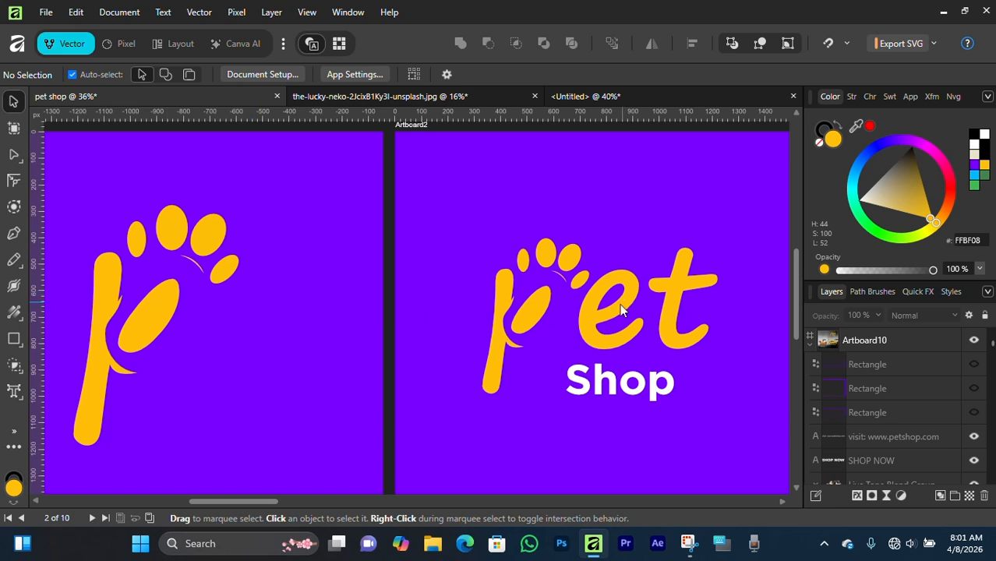
pyautogui.hscroll(-9, 370, 311)
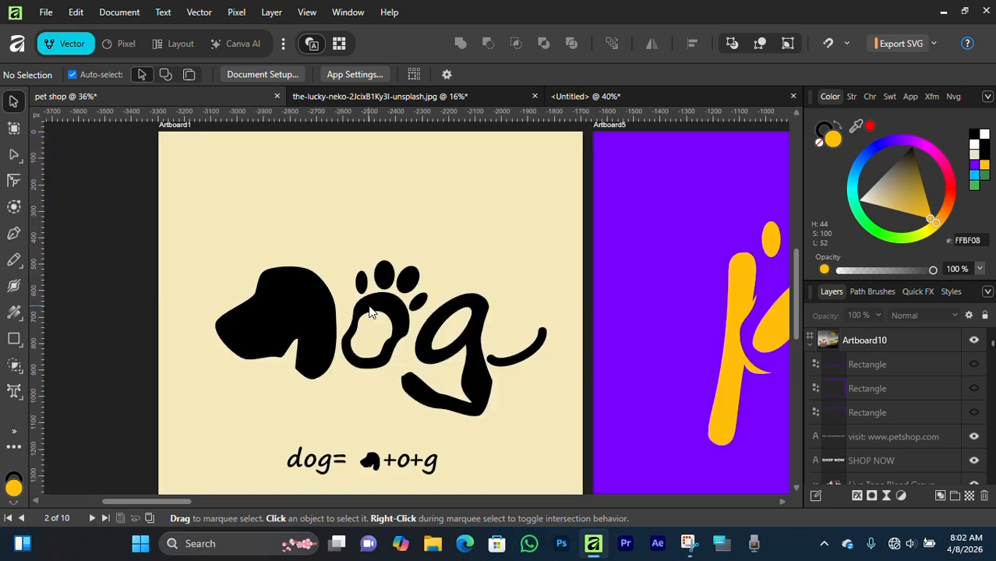
pyautogui.hscroll(8, 371, 312)
pyautogui.hscroll(-7, 622, 286)
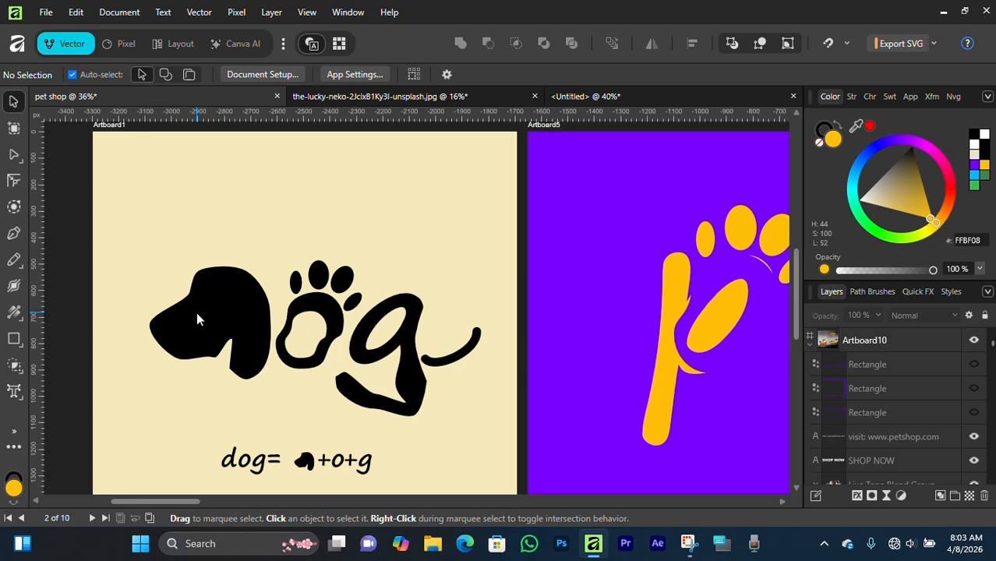
pyautogui.click(204, 287)
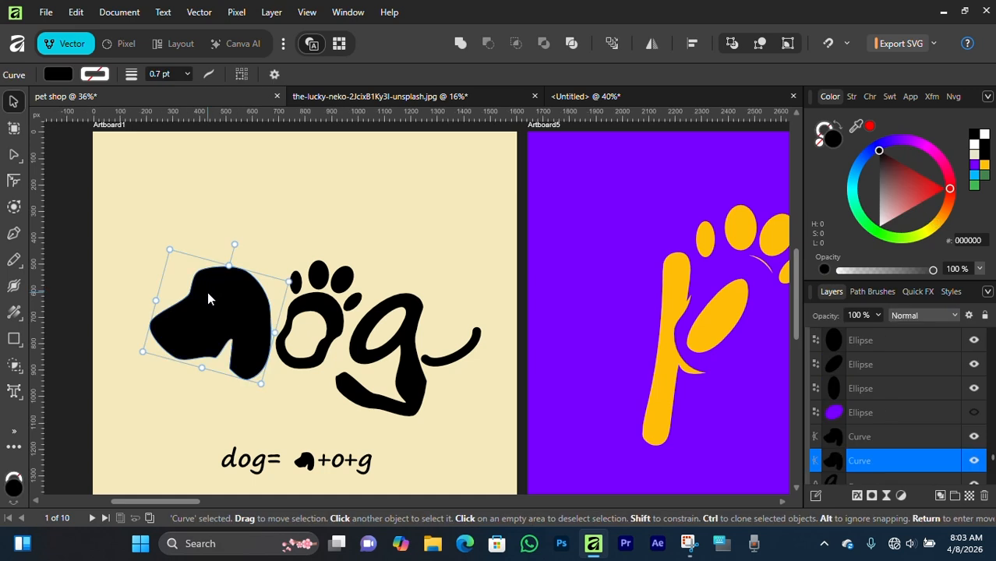
pyautogui.scroll(3, 207, 292)
pyautogui.click(12, 237)
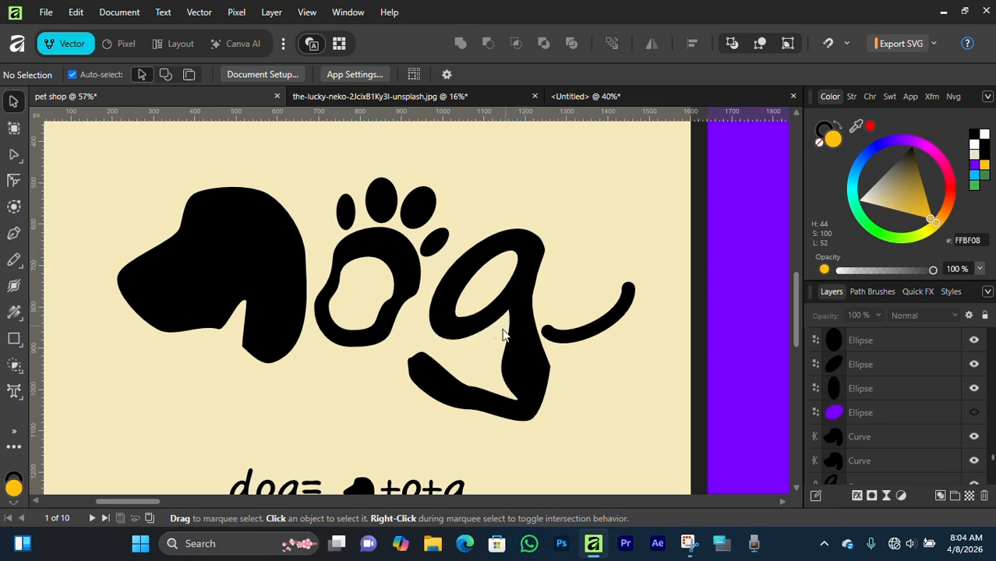
pyautogui.scroll(-2, 496, 298)
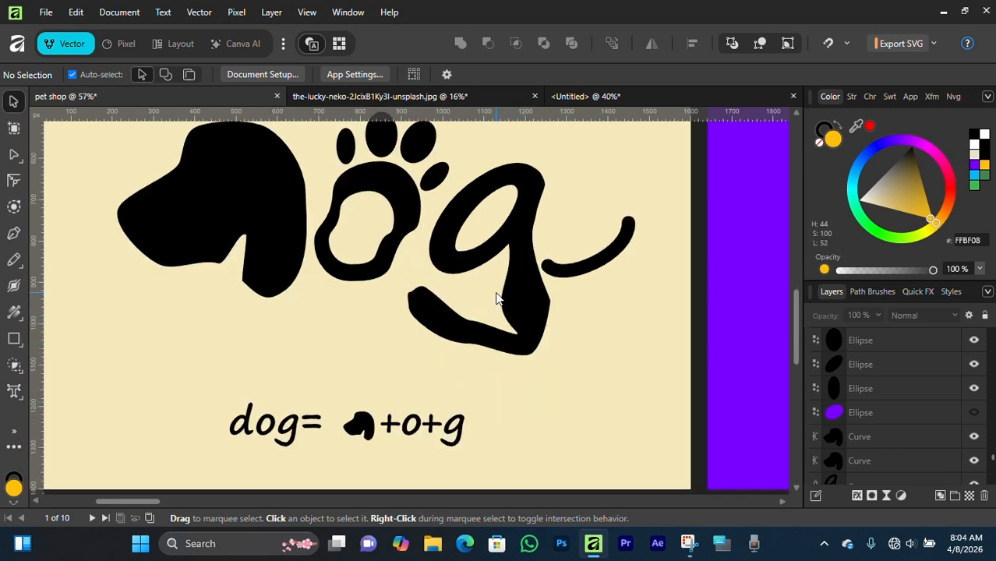
pyautogui.scroll(7, 445, 394)
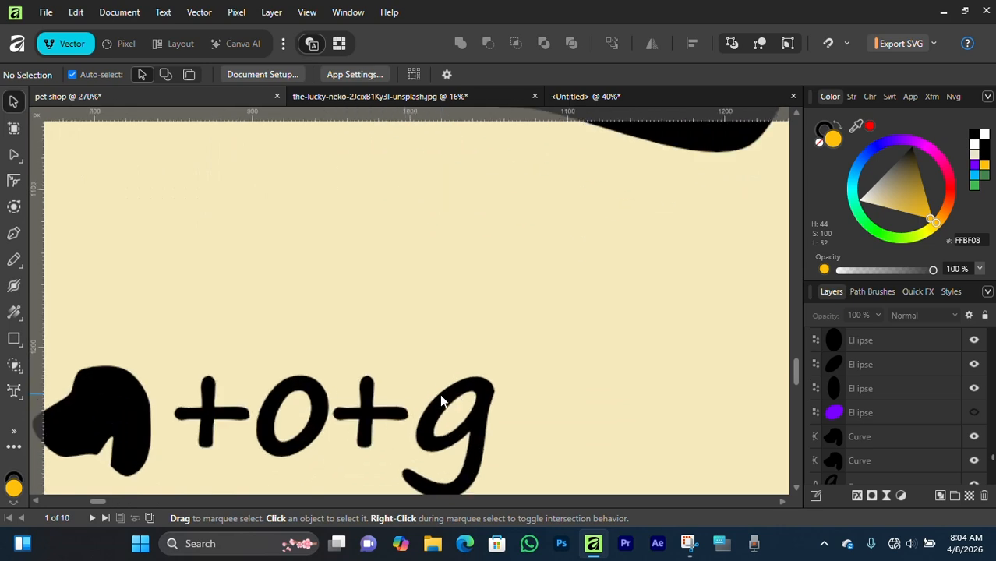
pyautogui.scroll(-2, 468, 351)
pyautogui.scroll(-8, 491, 308)
pyautogui.hscroll(2, 580, 242)
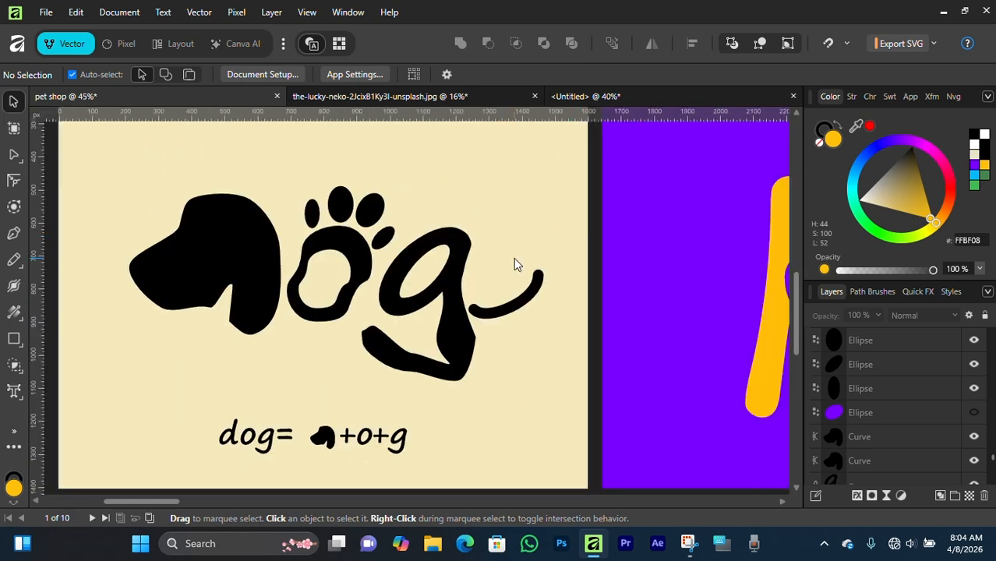
# Compare the paw-shaped letter p on Artboard5 with the dog wordmark and the finished pet Shop logo.
pyautogui.hscroll(15, 514, 266)
pyautogui.hscroll(2, 515, 265)
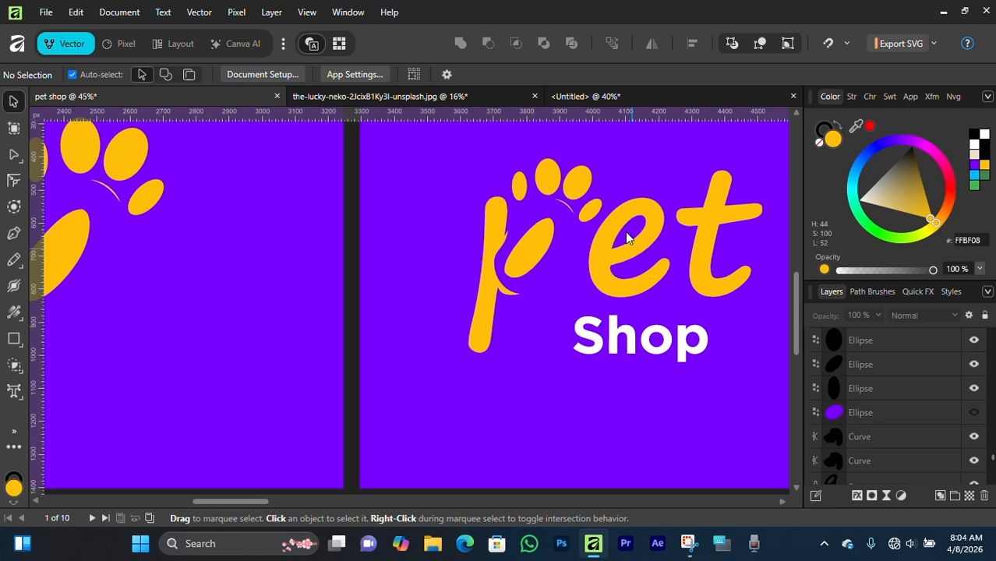
pyautogui.hscroll(-7, 341, 248)
pyautogui.hscroll(-4, 314, 272)
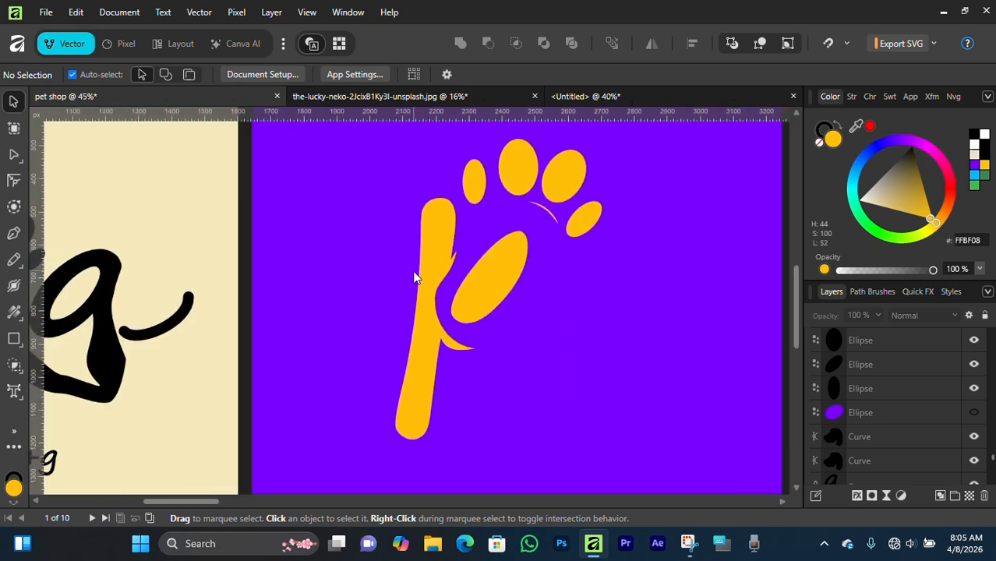
pyautogui.hscroll(-6, 375, 271)
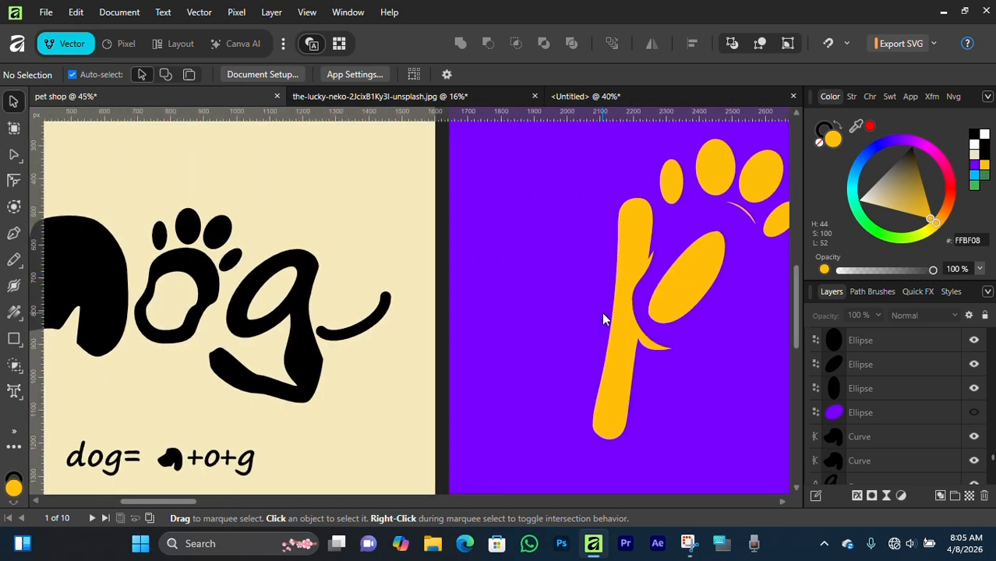
pyautogui.hscroll(6, 602, 311)
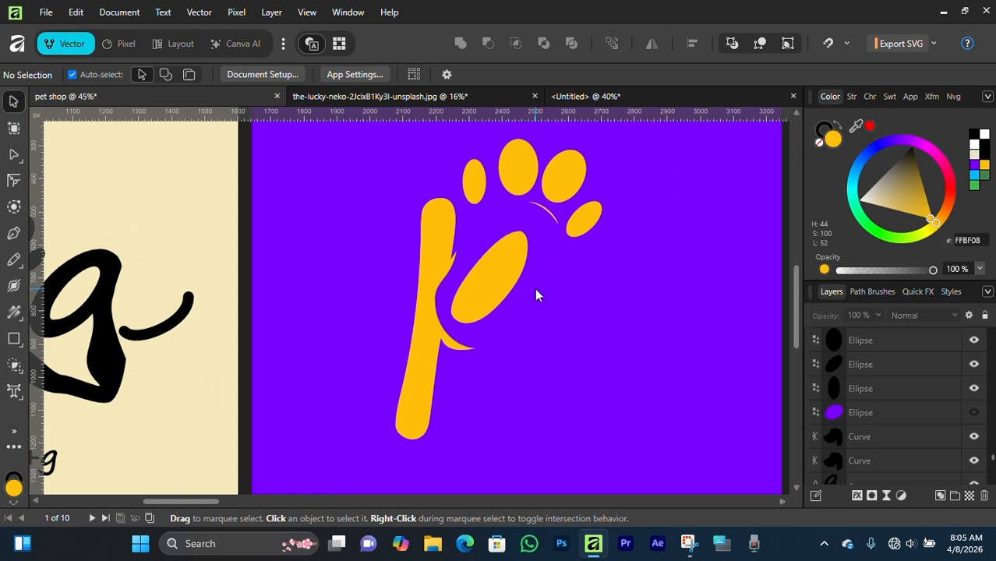
pyautogui.scroll(-1, 535, 288)
pyautogui.scroll(-1, 567, 280)
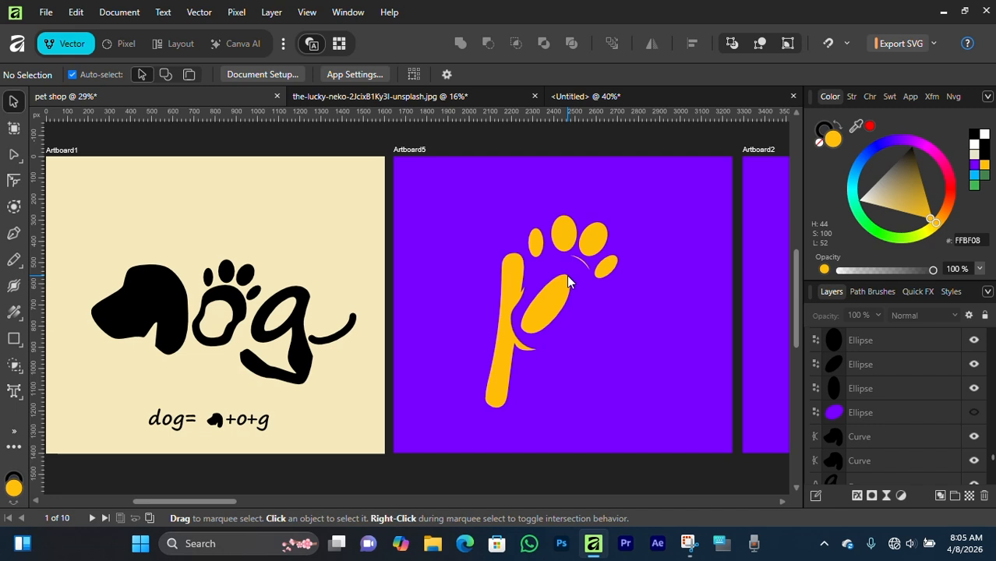
pyautogui.hscroll(2, 545, 273)
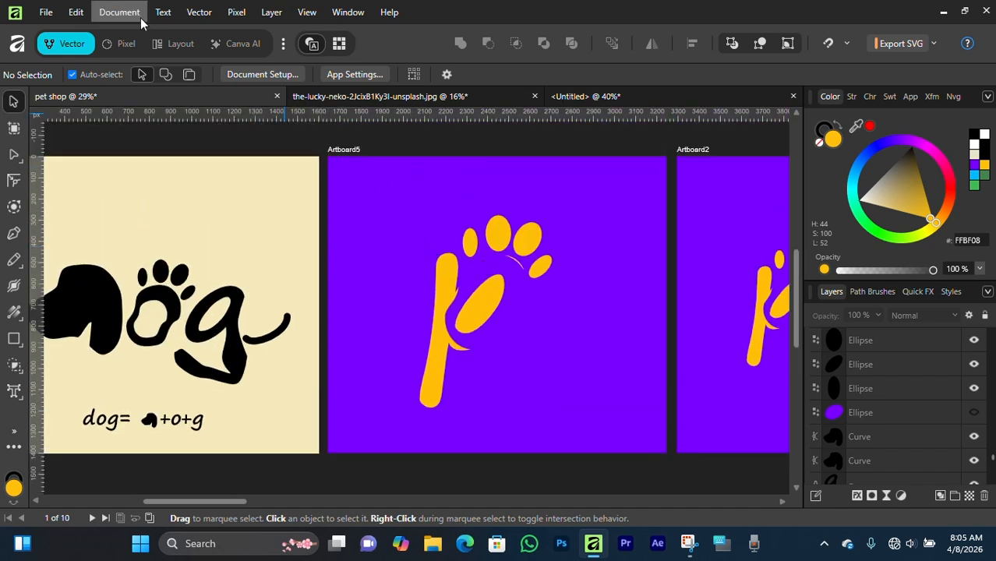
# Add a new blank 1600 × 1400 px artboard to the document and return to vector editing with nothing selected.
pyautogui.click(173, 43)
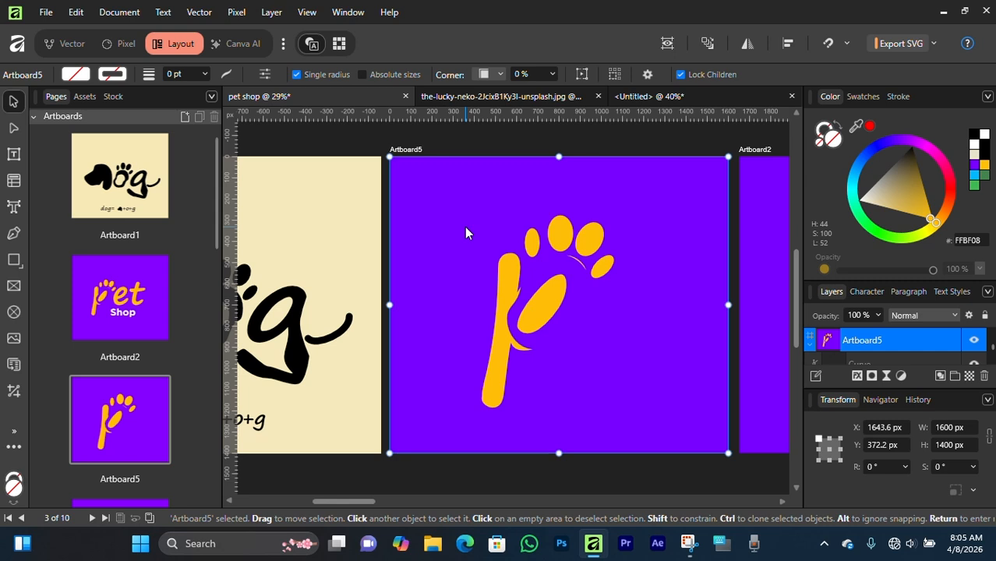
pyautogui.click(185, 117)
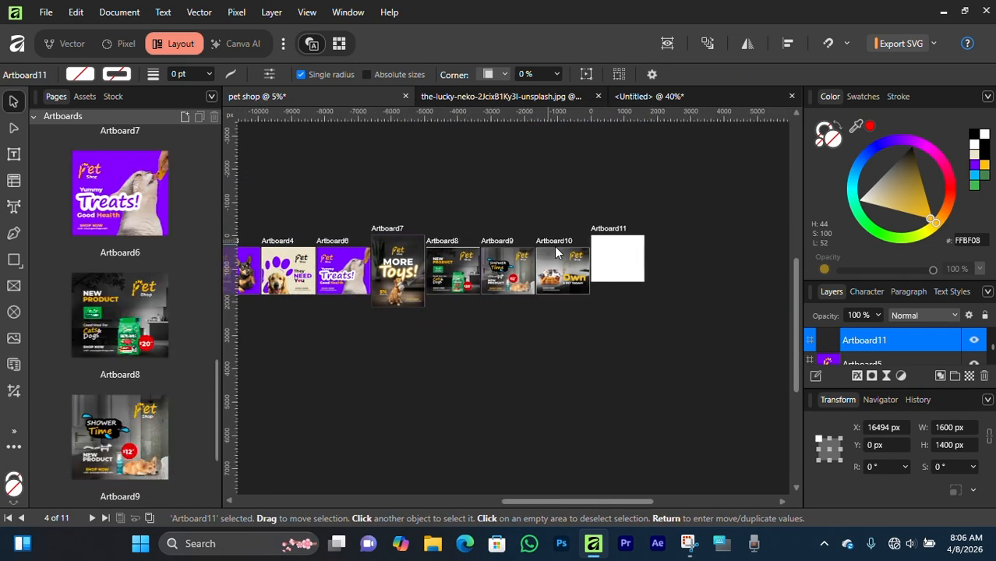
pyautogui.scroll(5, 620, 259)
pyautogui.moveTo(514, 155); pyautogui.dragTo(528, 202)
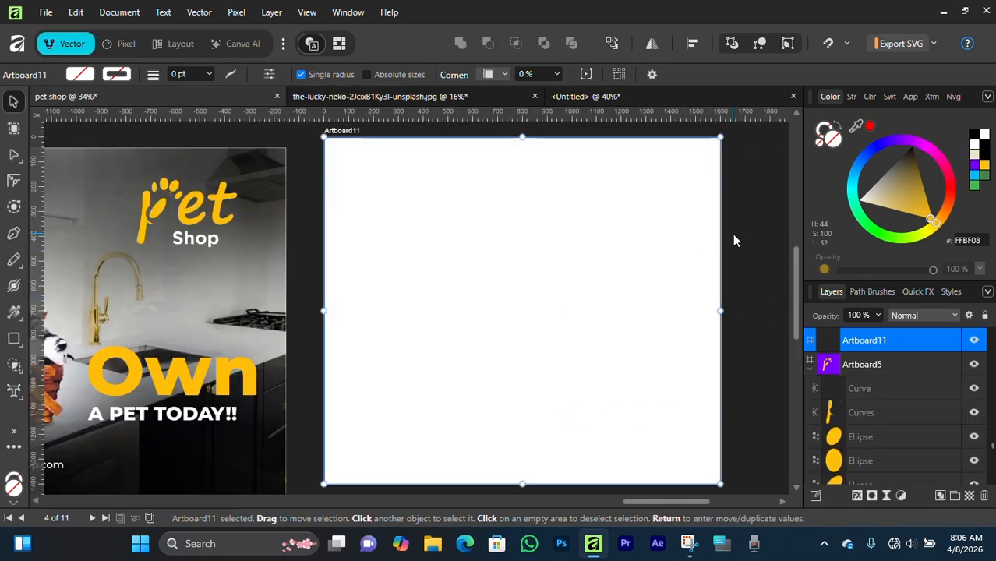
pyautogui.click(733, 235)
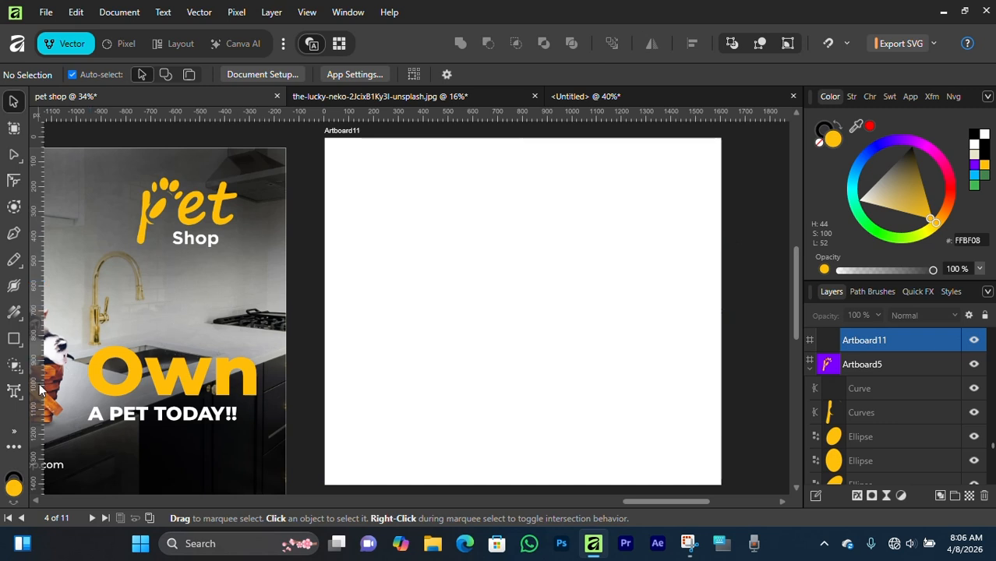
# Add the lowercase text "pet" in yellow Segoe Print Bold to the blank artboard and move it closer to the centre.
pyautogui.click(13, 394)
pyautogui.click(426, 274)
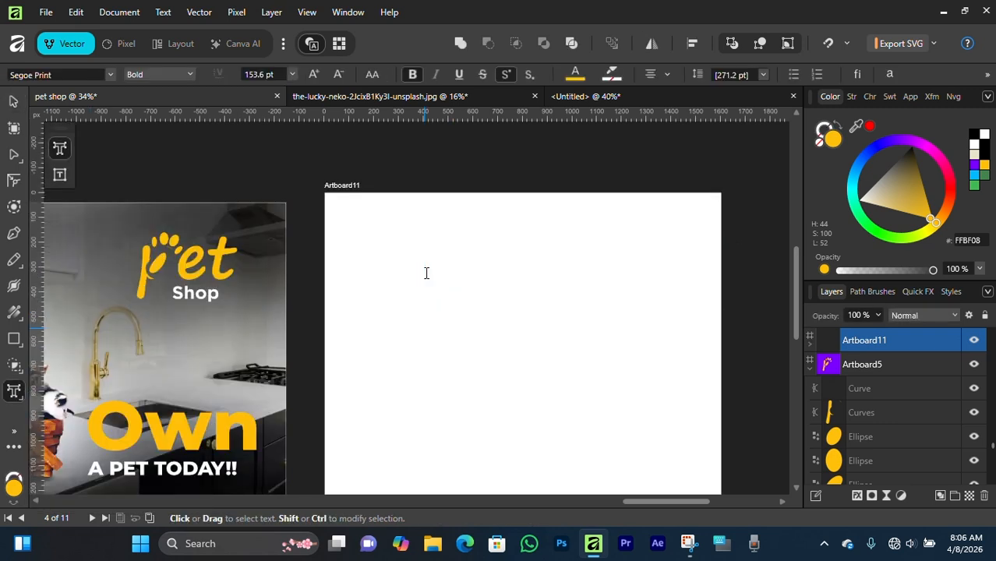
pyautogui.write('PET')
pyautogui.press('BackSpace')
pyautogui.press('BackSpace')
pyautogui.press('BackSpace')
pyautogui.write('pet')
pyautogui.click(13, 101)
pyautogui.scroll(2, 426, 339)
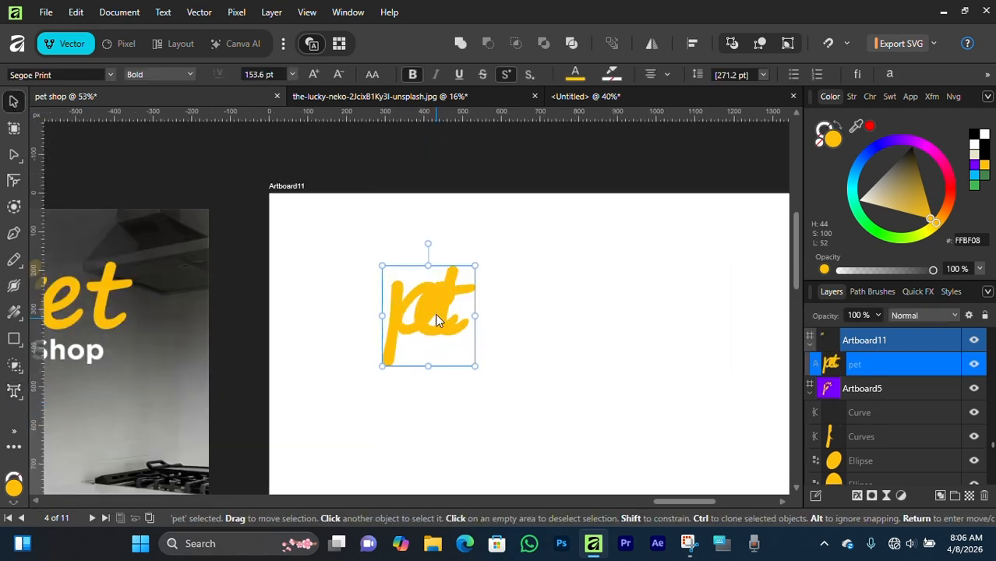
pyautogui.moveTo(435, 313); pyautogui.dragTo(493, 352)
pyautogui.scroll(-1, 500, 303)
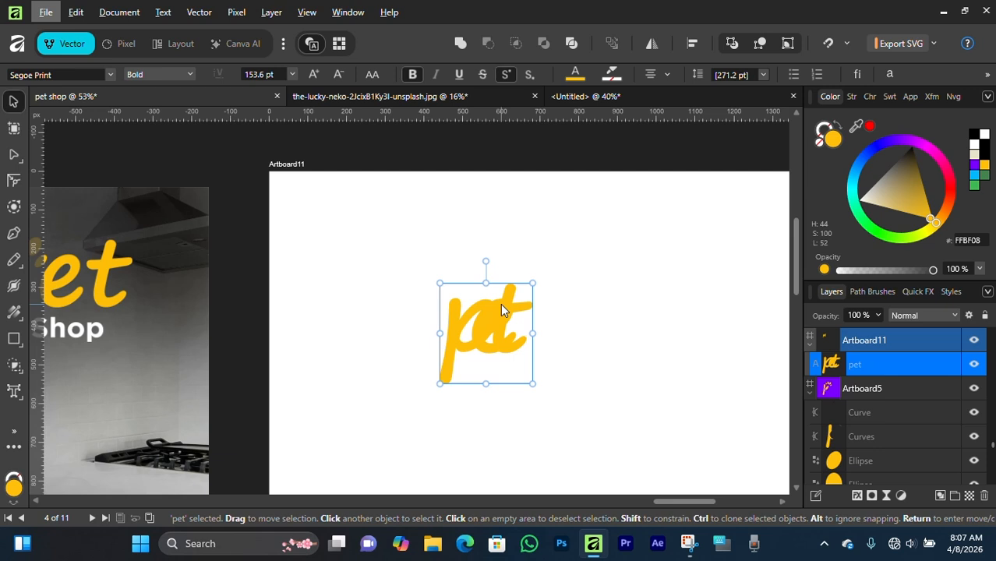
# Widen the letter spacing of the "pet" text until its letters stand apart without overlapping.
pyautogui.hotkey('alt', 'Right')
pyautogui.hotkey('alt', 'Right')
pyautogui.hotkey('alt', 'Right')
pyautogui.hotkey('alt', 'Right')
pyautogui.hotkey('alt', 'Right')
pyautogui.hotkey('alt', 'Right')
pyautogui.hotkey('alt', 'Right')
pyautogui.hotkey('alt', 'Right')
pyautogui.hotkey('alt', 'Right')
pyautogui.hotkey('alt', 'Right')
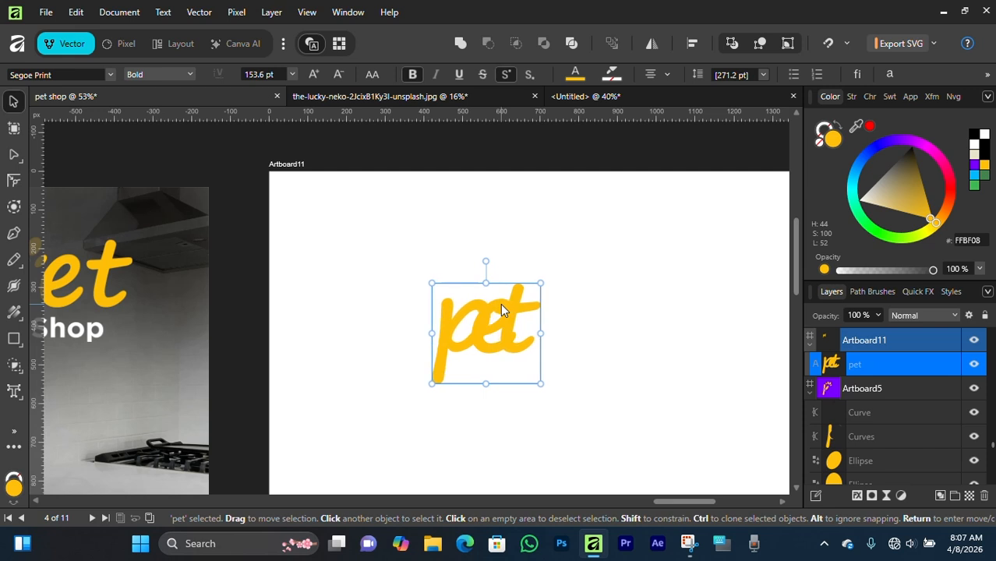
pyautogui.hotkey('alt', 'Right')
pyautogui.hotkey('alt', 'Right')
pyautogui.hotkey('alt', 'Right')
pyautogui.hotkey('alt', 'Right')
pyautogui.hotkey('alt', 'Right')
pyautogui.hotkey('alt', 'Right')
pyautogui.hotkey('alt', 'Right')
pyautogui.hotkey('alt', 'Right')
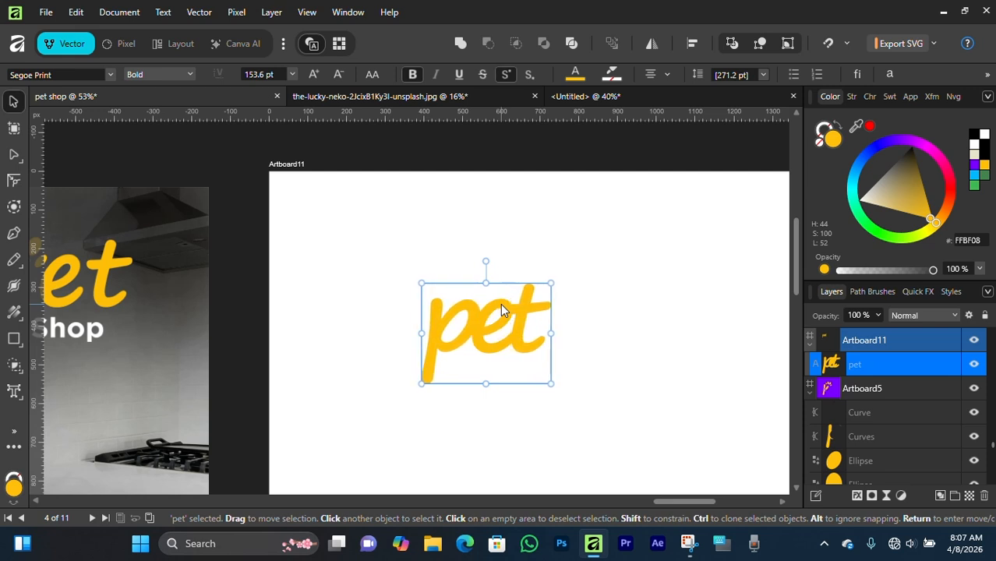
pyautogui.hotkey('alt', 'Right')
pyautogui.hotkey('alt', 'Right')
pyautogui.hotkey('alt', 'Right')
pyautogui.hotkey('alt', 'Right')
pyautogui.hotkey('alt', 'Right')
pyautogui.hotkey('alt', 'Right')
pyautogui.hotkey('alt', 'Right')
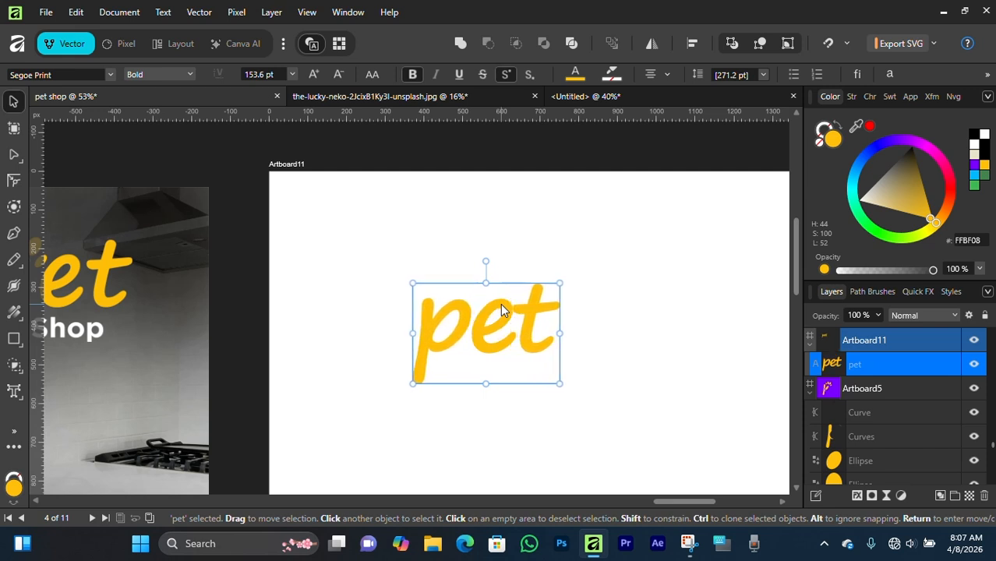
pyautogui.hotkey('alt', 'Right')
pyautogui.hotkey('alt', 'Right')
# Tighten the letter spacing of the "pet" text until the letters overlap, and widen it again until they separate.
pyautogui.hotkey('alt', 'Left')
pyautogui.hotkey('alt', 'Left')
pyautogui.hotkey('alt', 'Left')
pyautogui.hotkey('alt', 'Left')
pyautogui.hotkey('alt', 'Left')
pyautogui.hotkey('alt', 'Left')
pyautogui.hotkey('alt', 'Left')
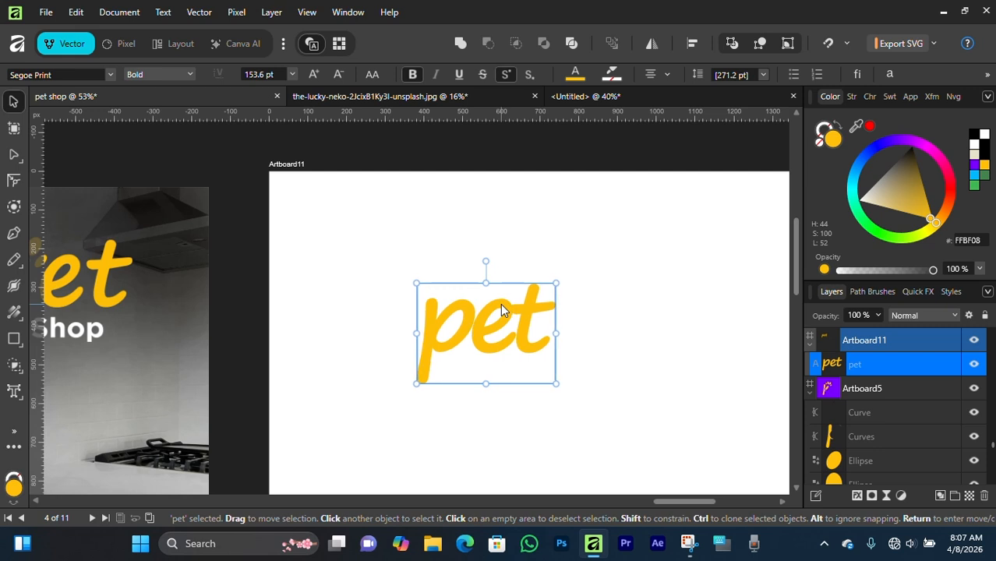
pyautogui.hotkey('alt', 'Left')
pyautogui.hotkey('alt', 'Left')
pyautogui.hotkey('alt', 'Left')
pyautogui.hotkey('alt', 'Left')
pyautogui.hotkey('alt', 'Left')
pyautogui.hotkey('alt', 'Left')
pyautogui.hotkey('alt', 'Left')
pyautogui.hotkey('alt', 'Left')
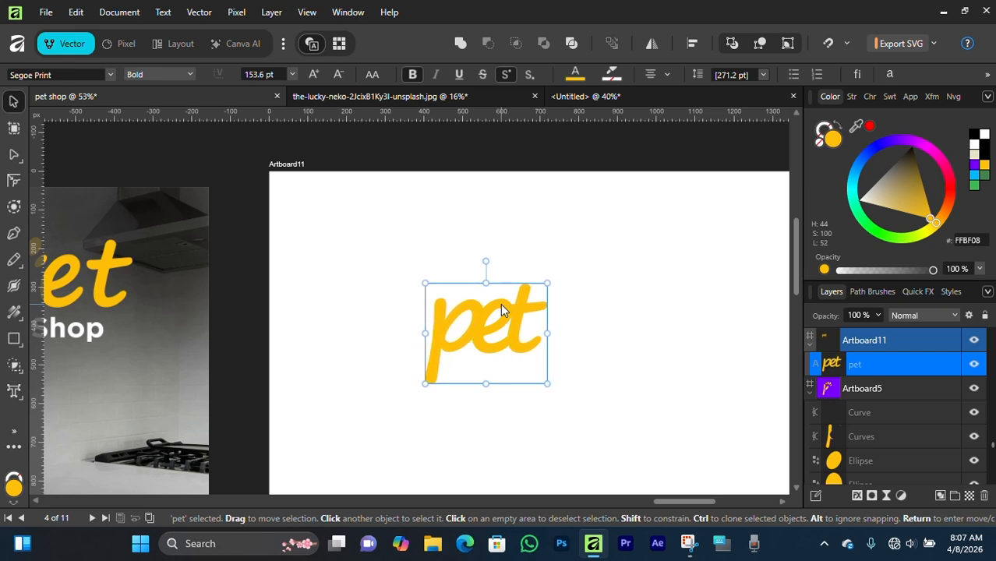
pyautogui.hotkey('alt', 'Right')
pyautogui.hotkey('alt', 'Right')
pyautogui.hotkey('alt', 'Right')
pyautogui.hotkey('alt', 'Right')
pyautogui.hotkey('alt', 'Right')
pyautogui.hotkey('alt', 'Right')
pyautogui.hotkey('alt', 'Right')
pyautogui.hotkey('alt', 'Right')
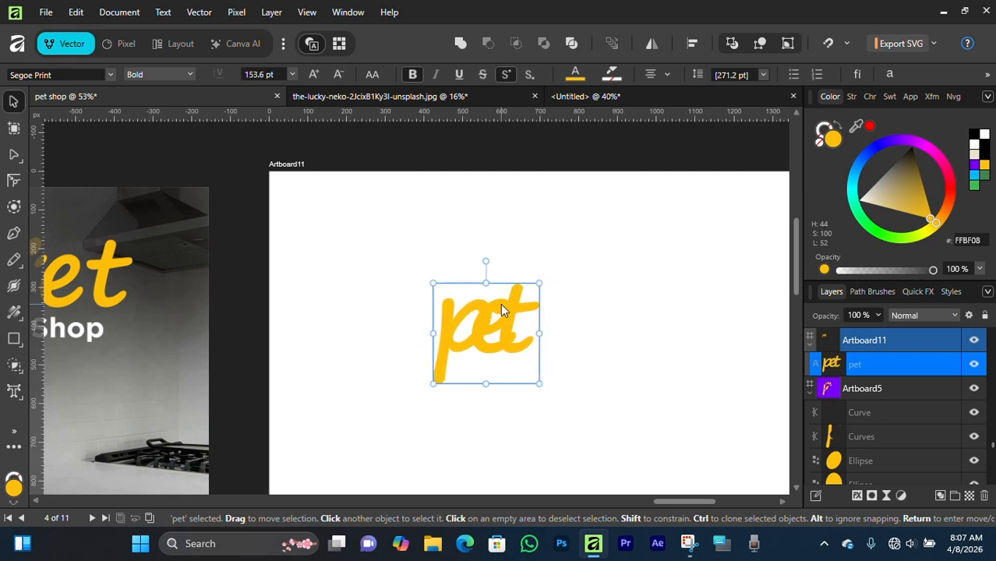
pyautogui.hotkey('alt', 'Left')
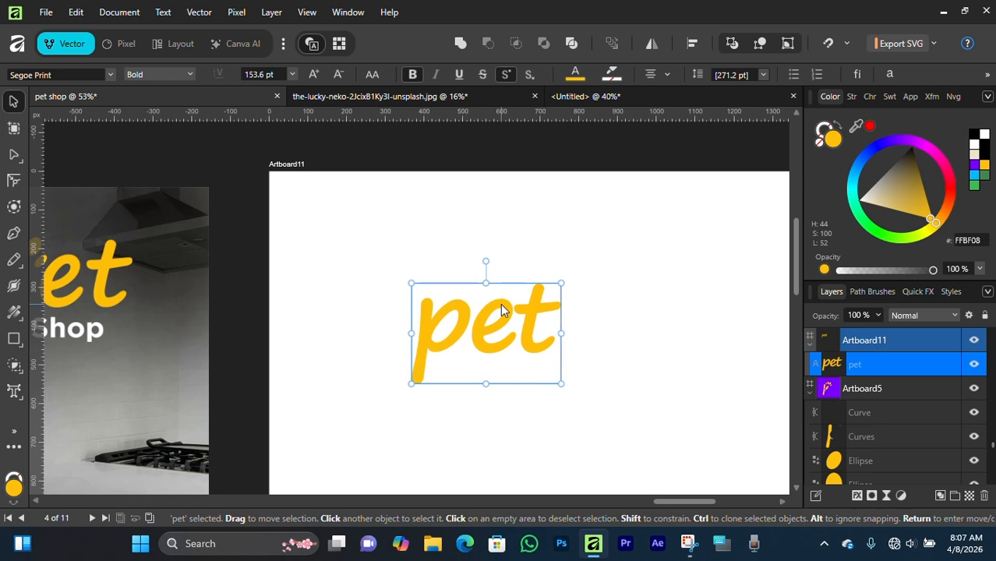
# Enlarge the "pet" text to about 396.7 pt, place it around the middle of the blank artboard and deselect it.
pyautogui.scroll(-1, 503, 310)
pyautogui.moveTo(487, 360); pyautogui.dragTo(487, 440)
pyautogui.hscroll(3, 487, 311)
pyautogui.moveTo(478, 282); pyautogui.dragTo(550, 312)
pyautogui.scroll(-3, 550, 312)
pyautogui.moveTo(521, 362); pyautogui.dragTo(521, 394)
pyautogui.scroll(3, 540, 349)
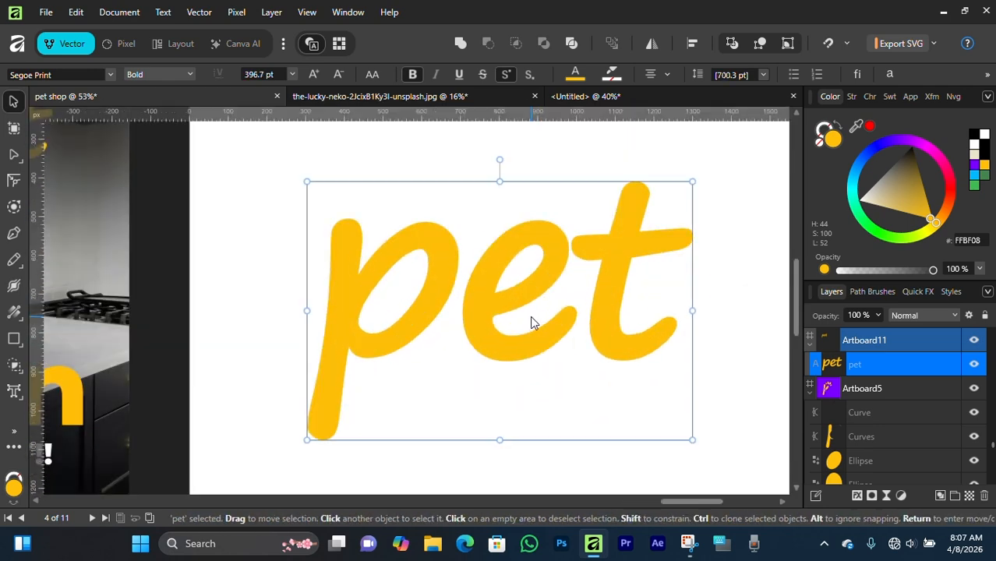
pyautogui.click(701, 223)
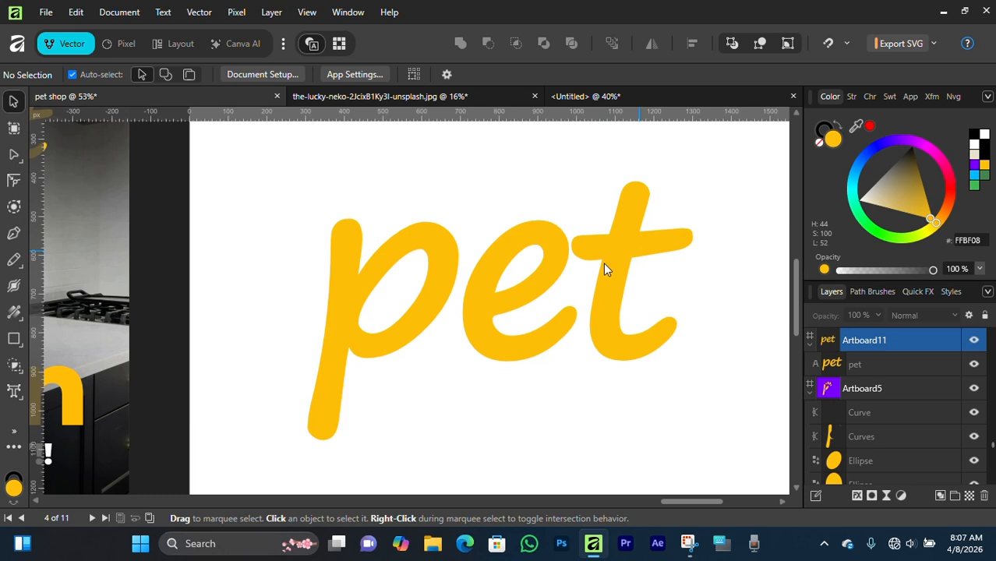
# Compare the edges of the letter p up close in pixel view mode and in vector view mode.
pyautogui.click(339, 45)
pyautogui.scroll(6, 407, 260)
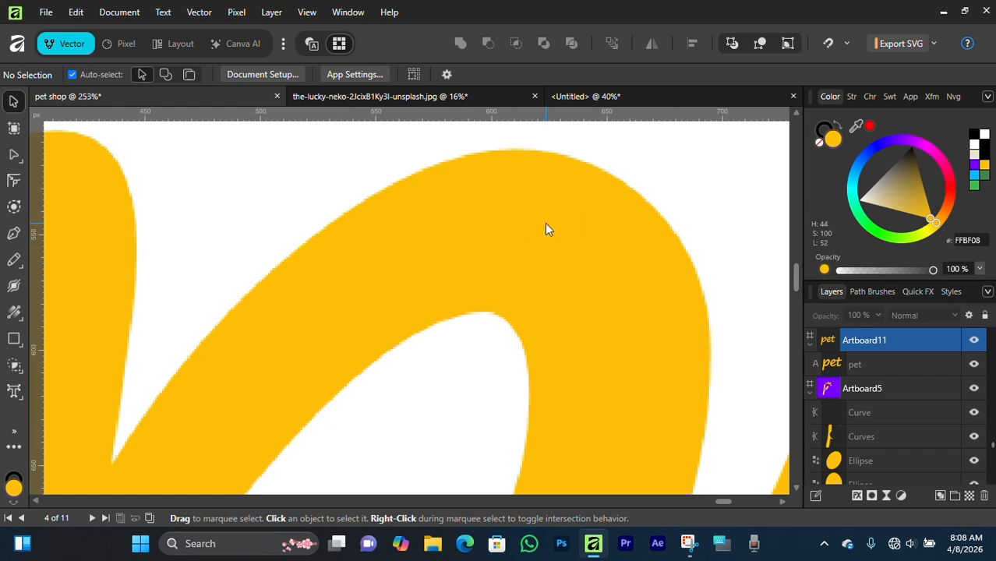
pyautogui.scroll(-5, 460, 213)
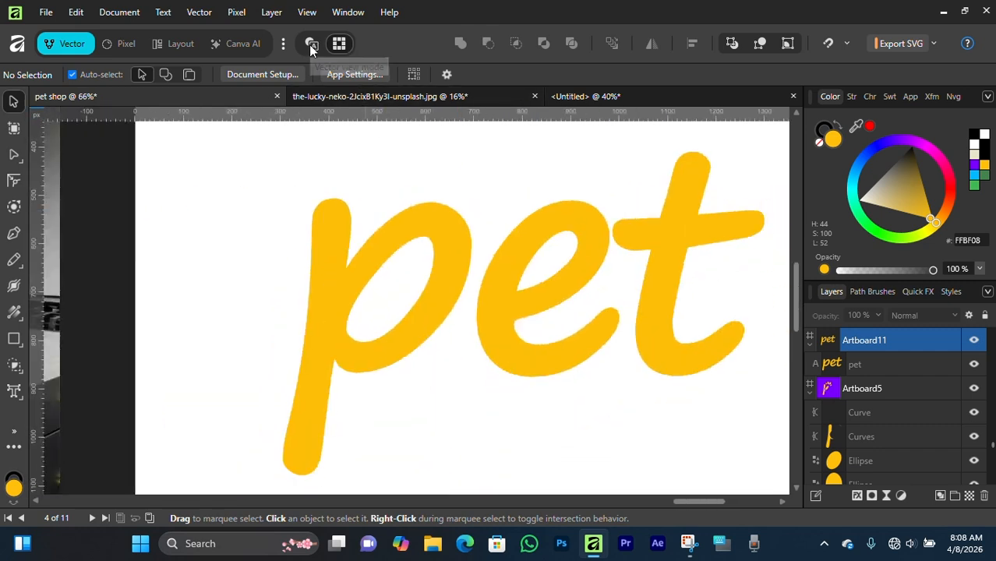
pyautogui.click(310, 46)
pyautogui.scroll(10, 414, 265)
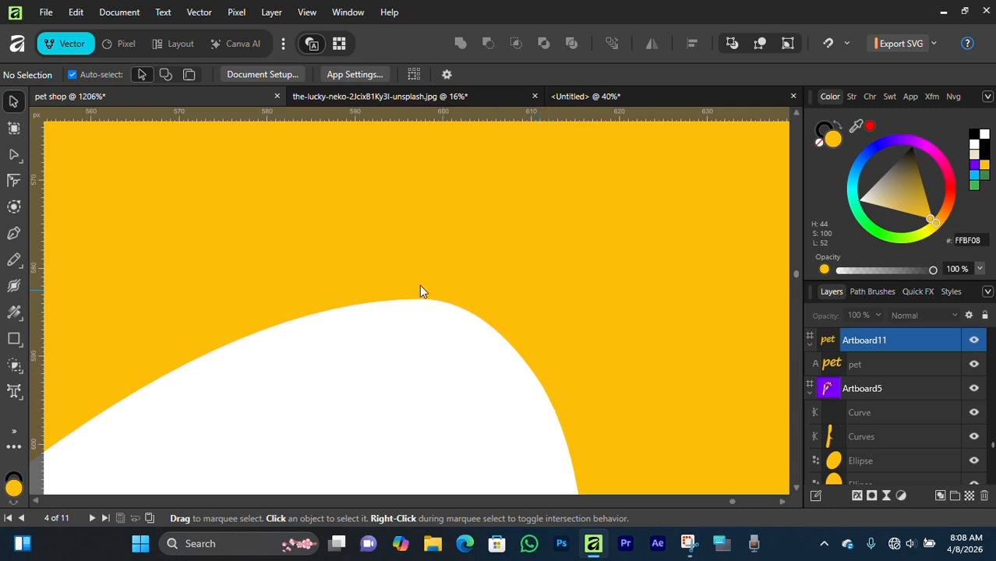
pyautogui.scroll(-10, 583, 332)
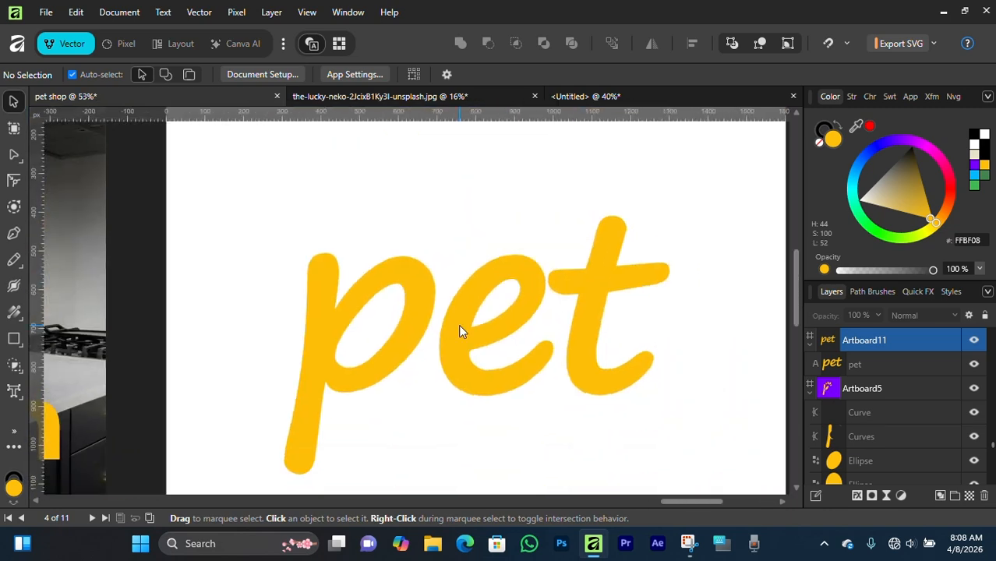
# Keep the "pet" text in Segoe Print Bold, convert it to curves and deselect it.
pyautogui.scroll(-3, 458, 324)
pyautogui.click(511, 308)
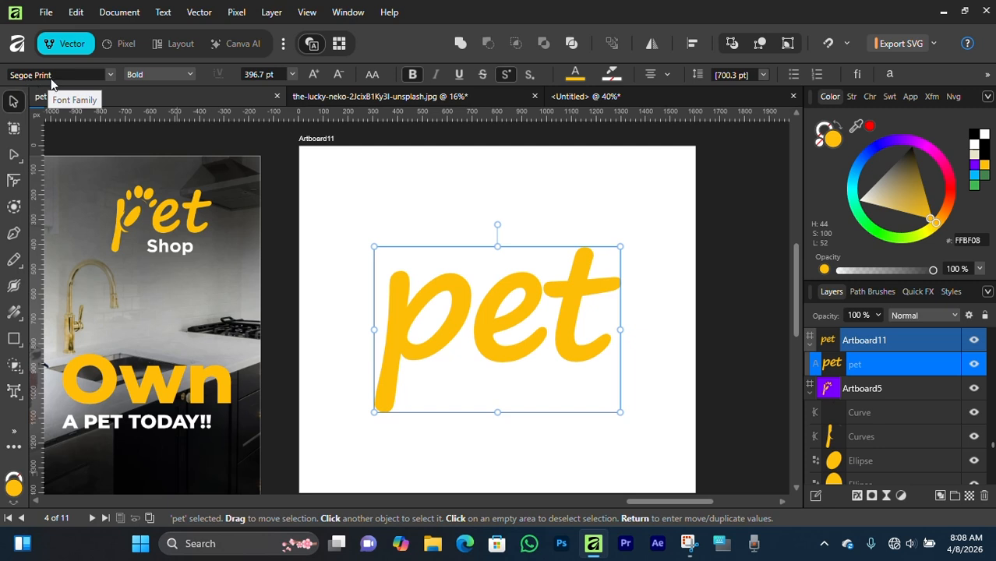
pyautogui.click(182, 73)
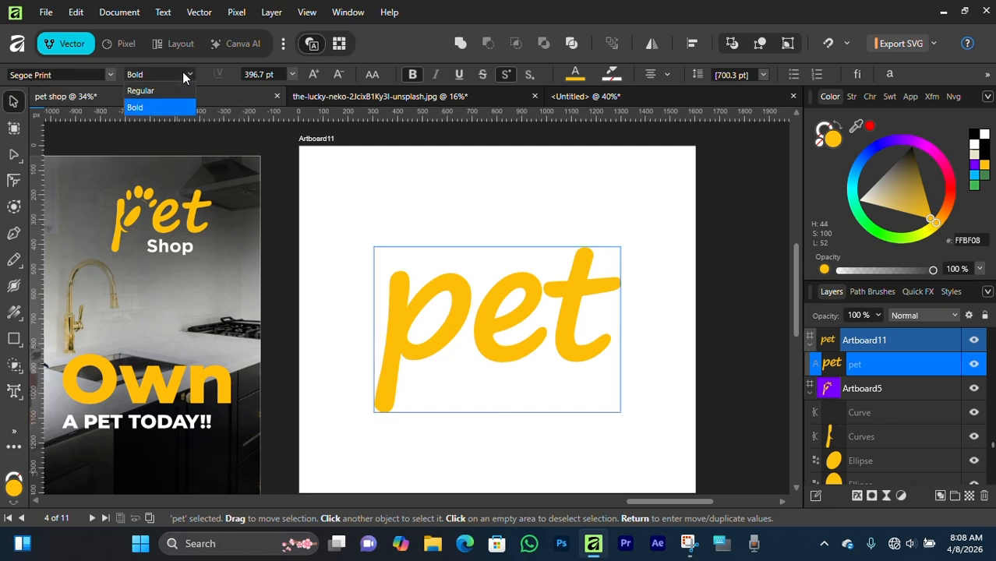
pyautogui.click(173, 103)
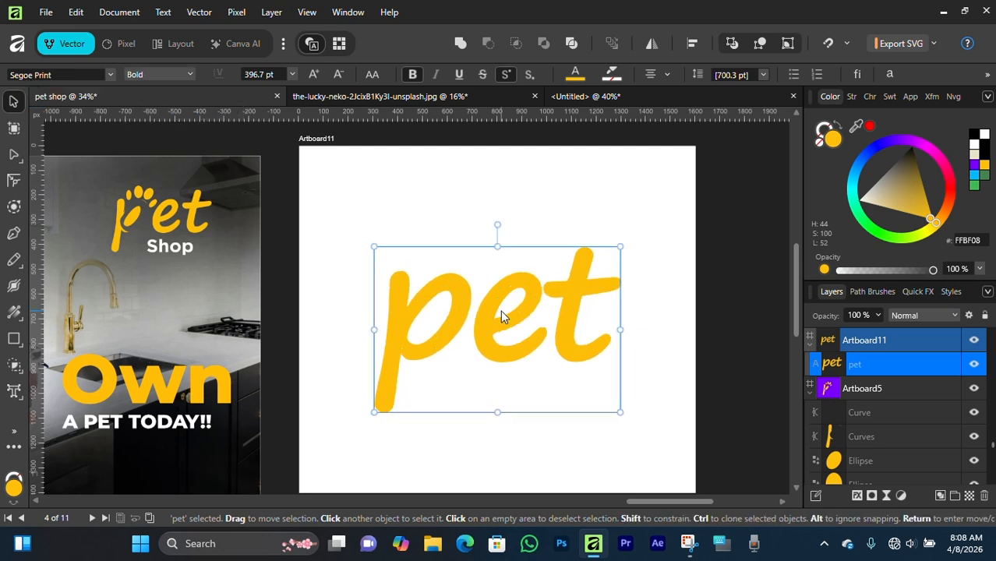
pyautogui.rightClick(502, 315)
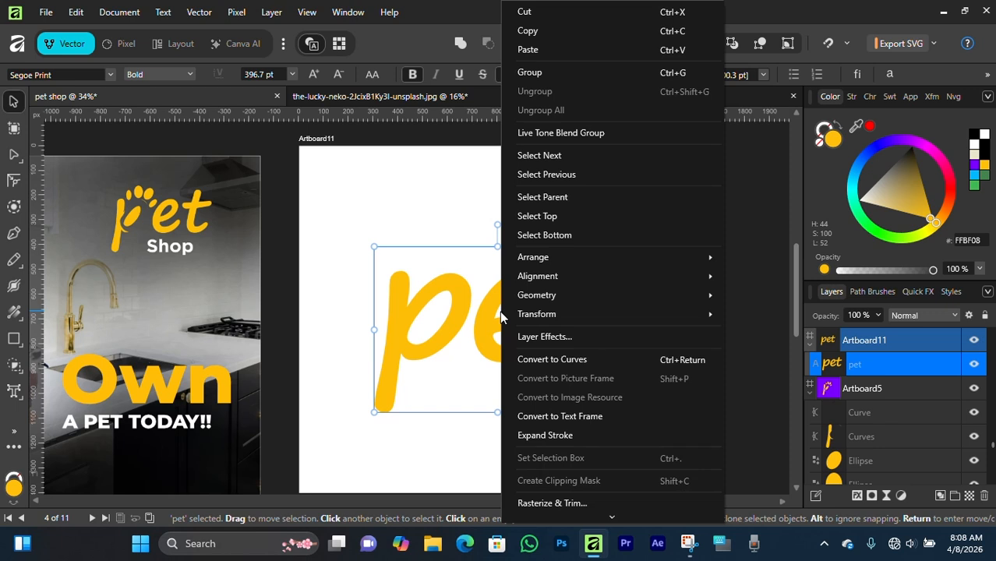
pyautogui.click(541, 361)
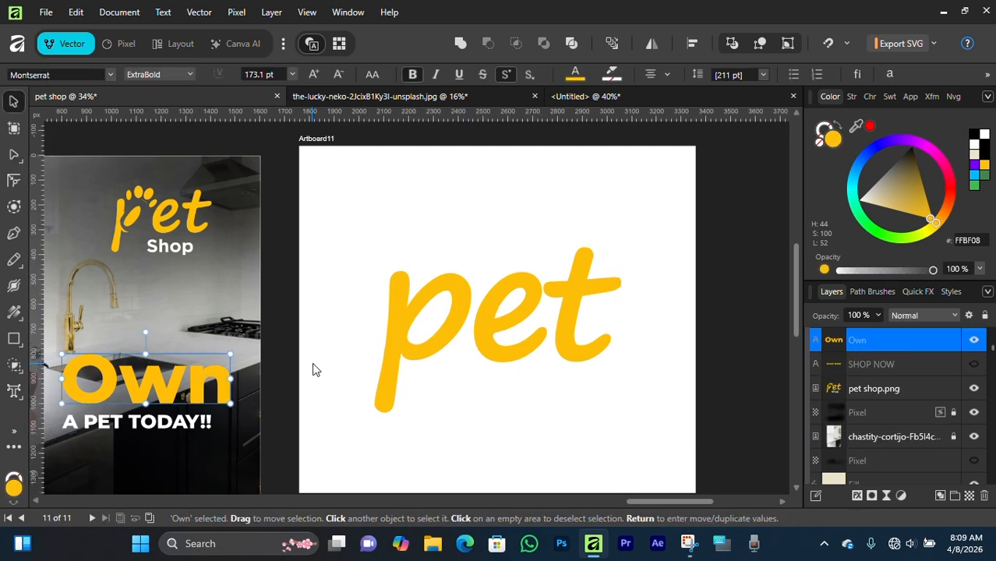
pyautogui.click(359, 289)
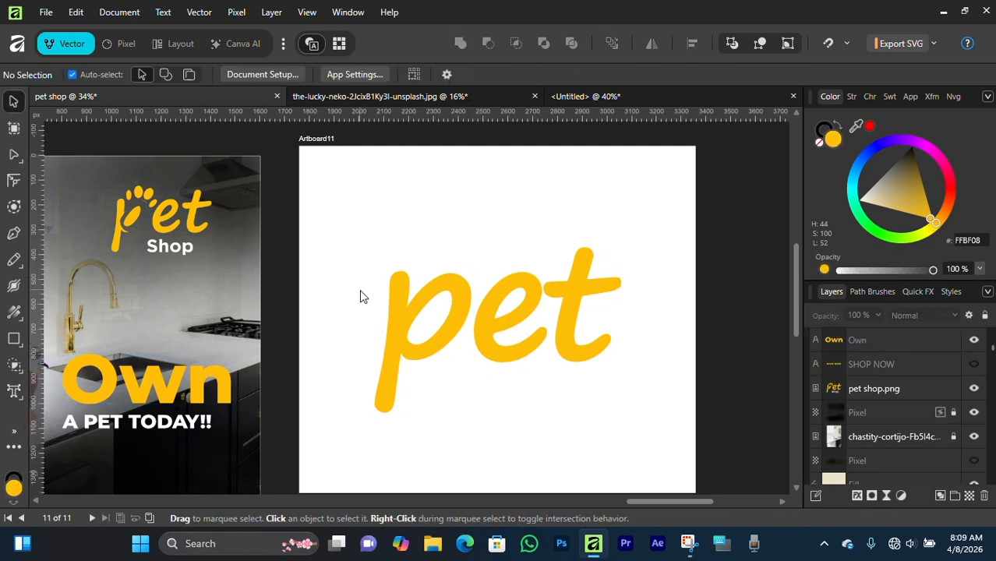
pyautogui.click(197, 375)
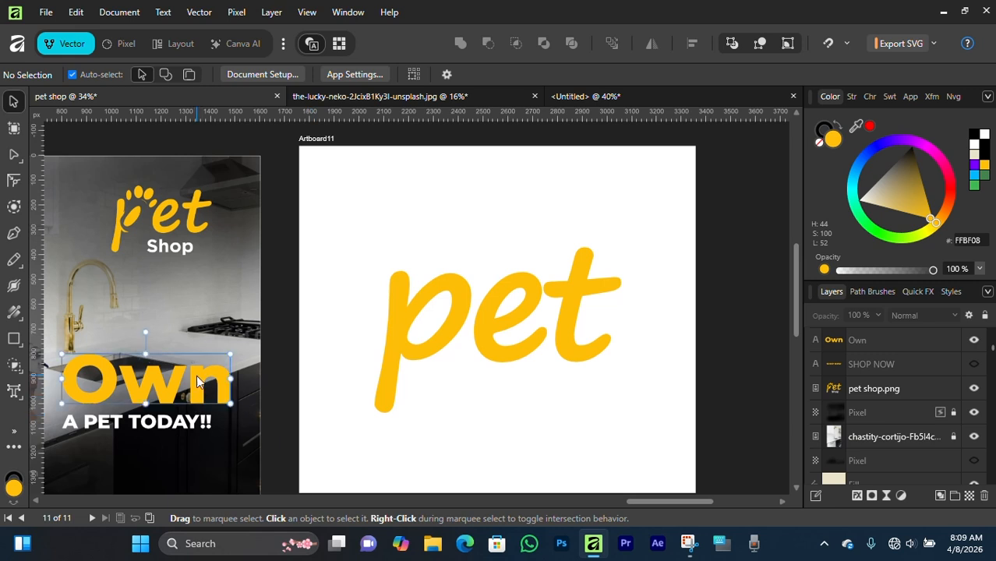
# Try moving the converted letters p, e and t individually to different places on the artboard.
pyautogui.click(454, 333)
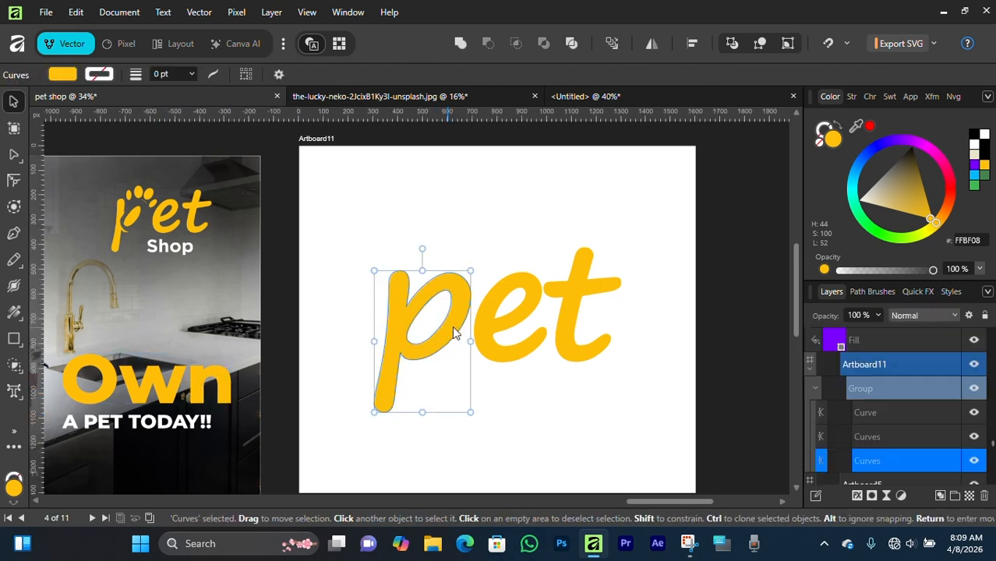
pyautogui.click(507, 328)
pyautogui.click(569, 302)
pyautogui.moveTo(573, 333); pyautogui.dragTo(587, 265)
pyautogui.moveTo(509, 353); pyautogui.dragTo(516, 274)
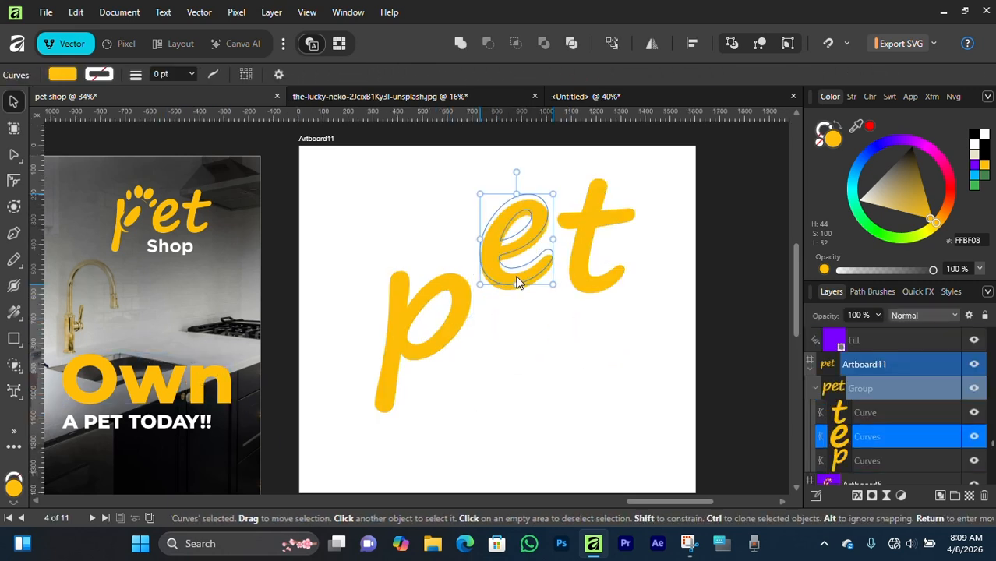
pyautogui.moveTo(399, 366); pyautogui.dragTo(341, 421)
pyautogui.moveTo(506, 260); pyautogui.dragTo(445, 364)
pyautogui.click(612, 352)
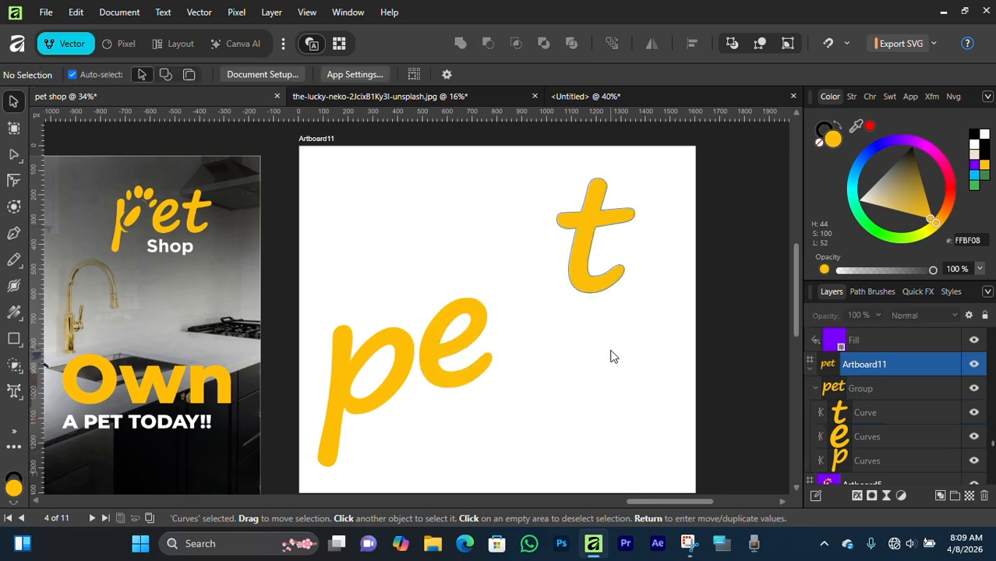
pyautogui.click(582, 251)
pyautogui.moveTo(596, 156); pyautogui.dragTo(619, 169)
# Undo the individual moves of the letters p, e and t.
pyautogui.hotkey('ctrl', 'z')
pyautogui.hotkey('ctrl', 'z')
pyautogui.hotkey('ctrl', 'z')
pyautogui.hotkey('ctrl', 'z')
pyautogui.hotkey('ctrl', 'z')
pyautogui.hotkey('ctrl', 'z')
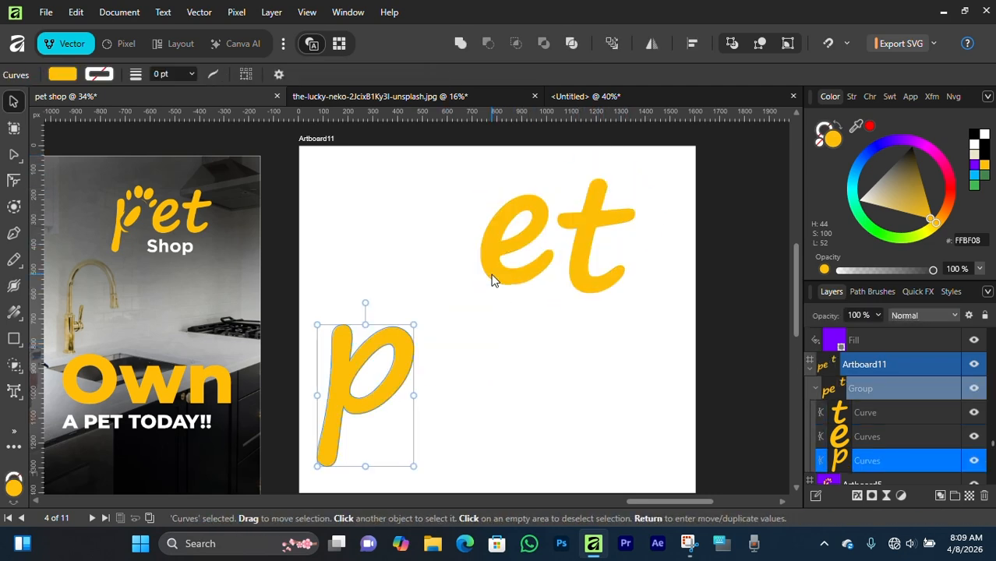
pyautogui.click(452, 340)
pyautogui.click(634, 368)
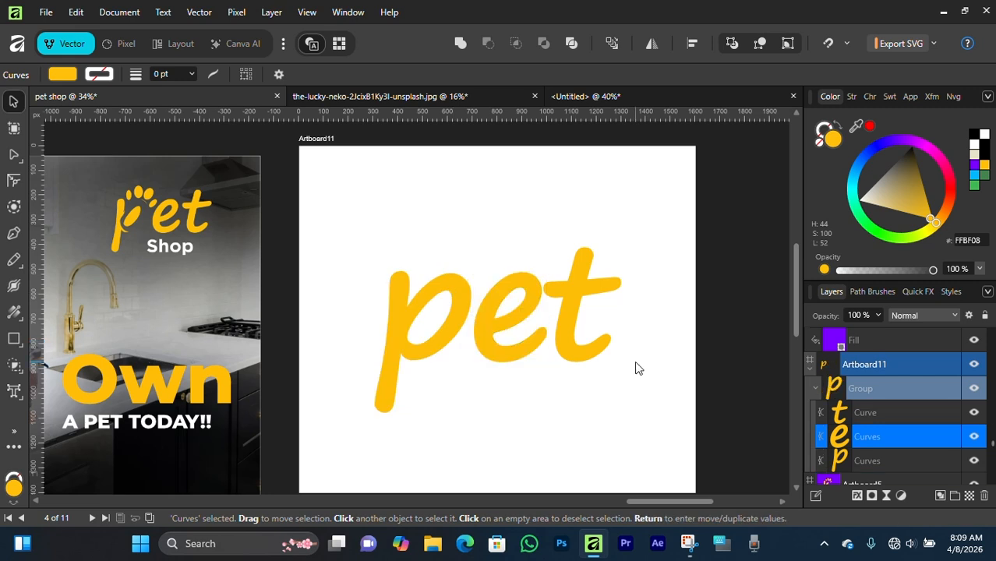
# Ungroup the converted "pet" letters into separate curve objects and deselect them.
pyautogui.click(572, 335)
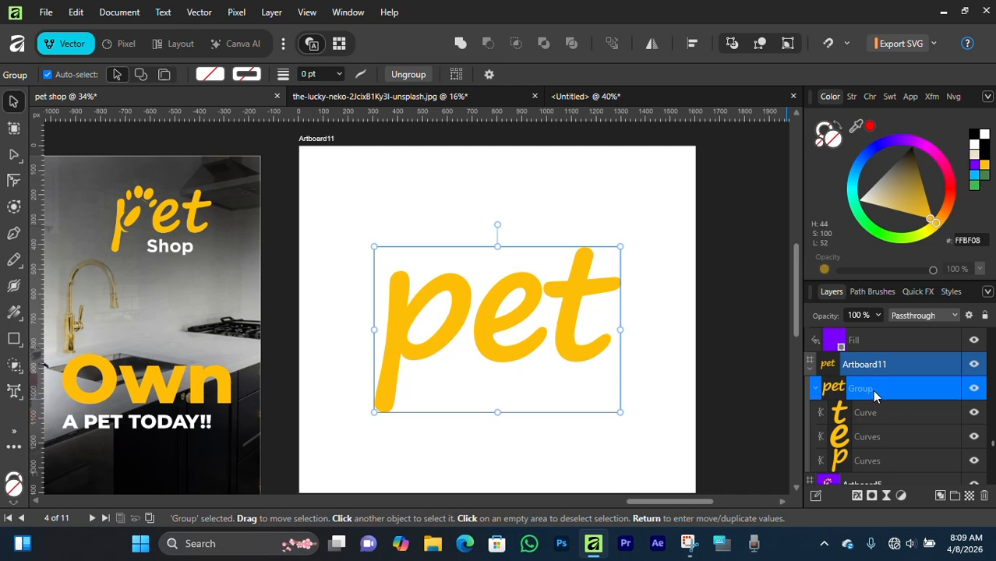
pyautogui.rightClick(873, 389)
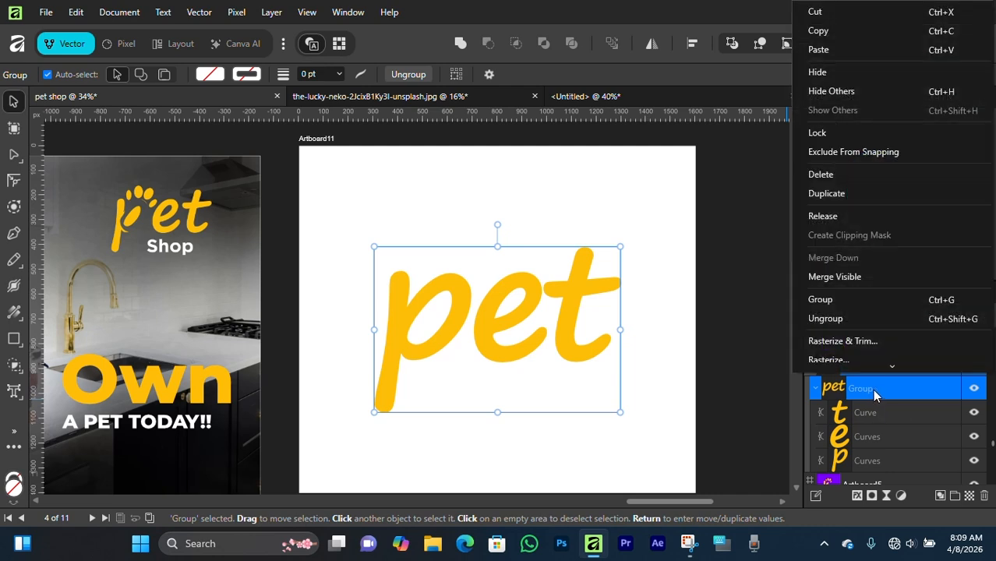
pyautogui.click(831, 321)
pyautogui.click(740, 364)
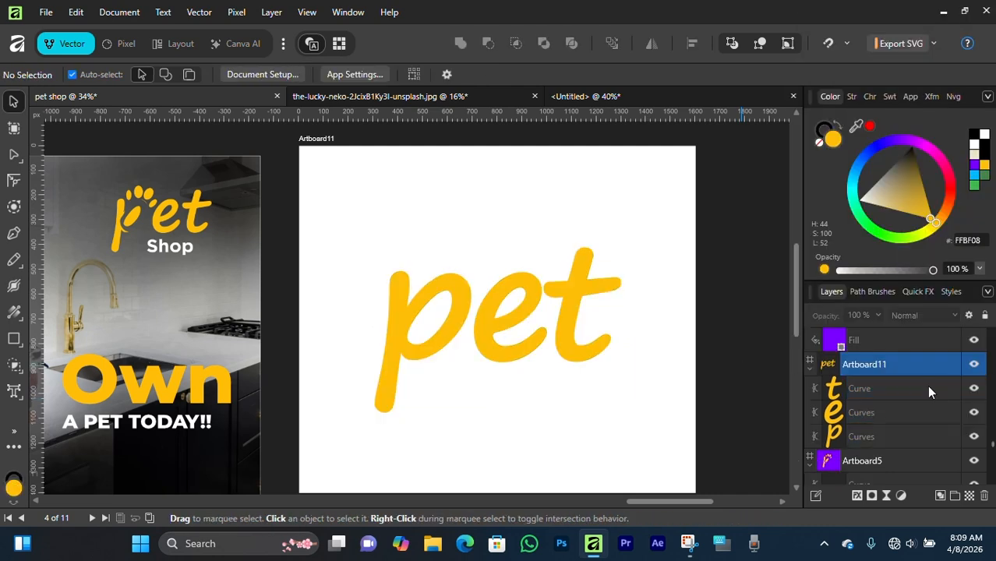
# Hide the letters e and t on the white artboard, leaving the letter p shown.
pyautogui.click(871, 433)
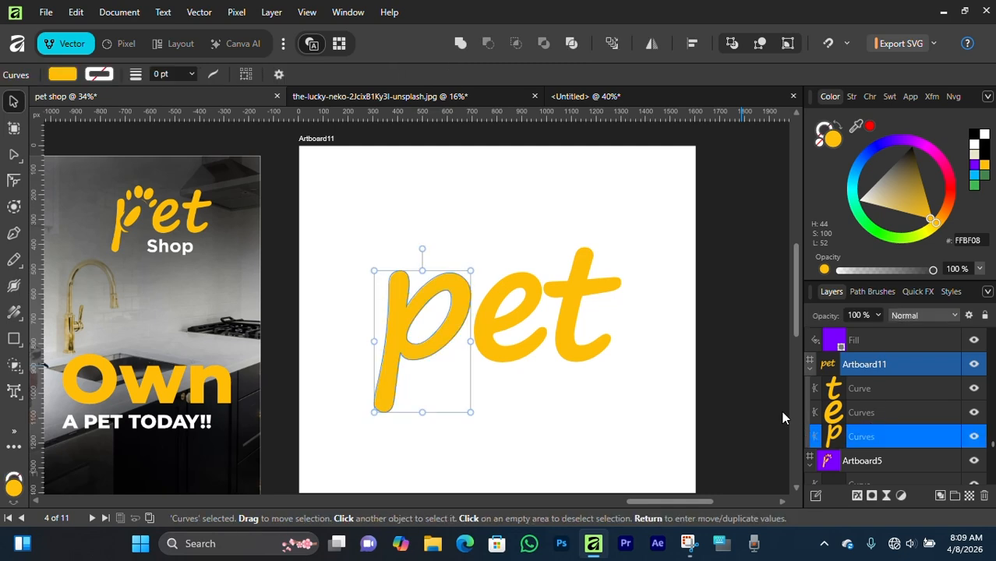
pyautogui.click(935, 414)
pyautogui.click(975, 413)
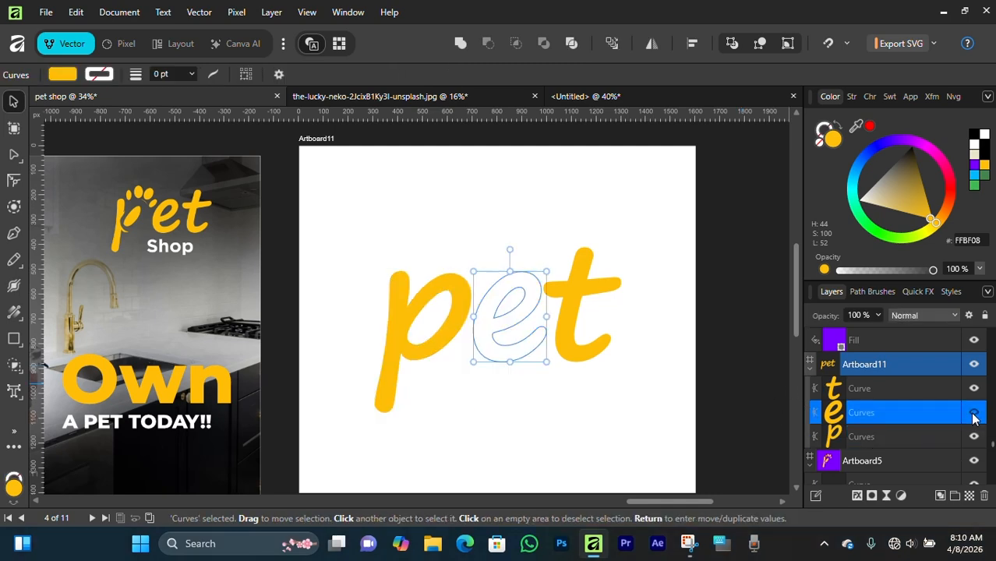
pyautogui.click(975, 389)
pyautogui.click(407, 267)
# Move the letter p to around the middle of the white artboard and deselect it.
pyautogui.scroll(3, 407, 267)
pyautogui.scroll(-4, 477, 308)
pyautogui.scroll(2, 453, 262)
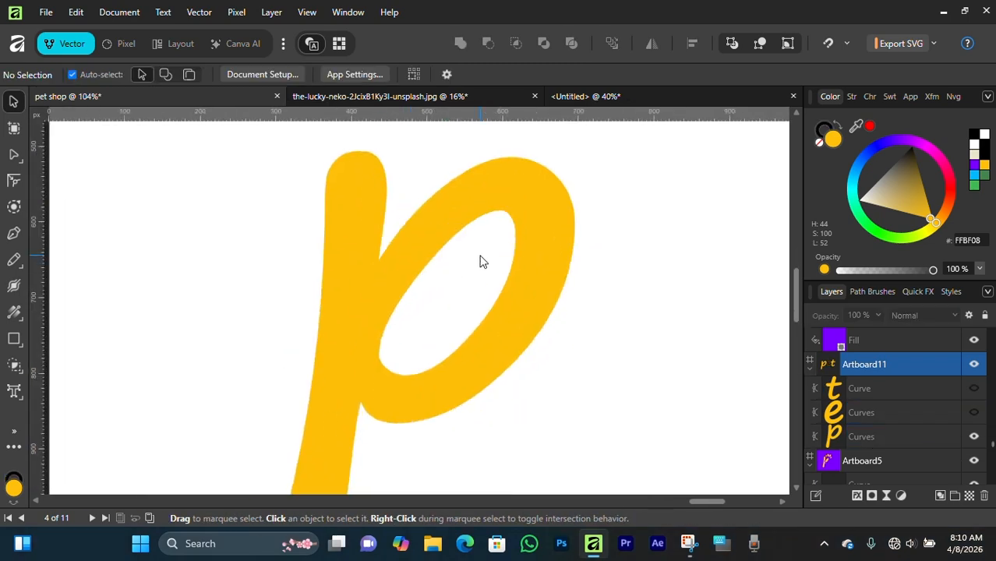
pyautogui.scroll(-3, 525, 268)
pyautogui.moveTo(521, 278); pyautogui.dragTo(579, 303)
pyautogui.click(563, 245)
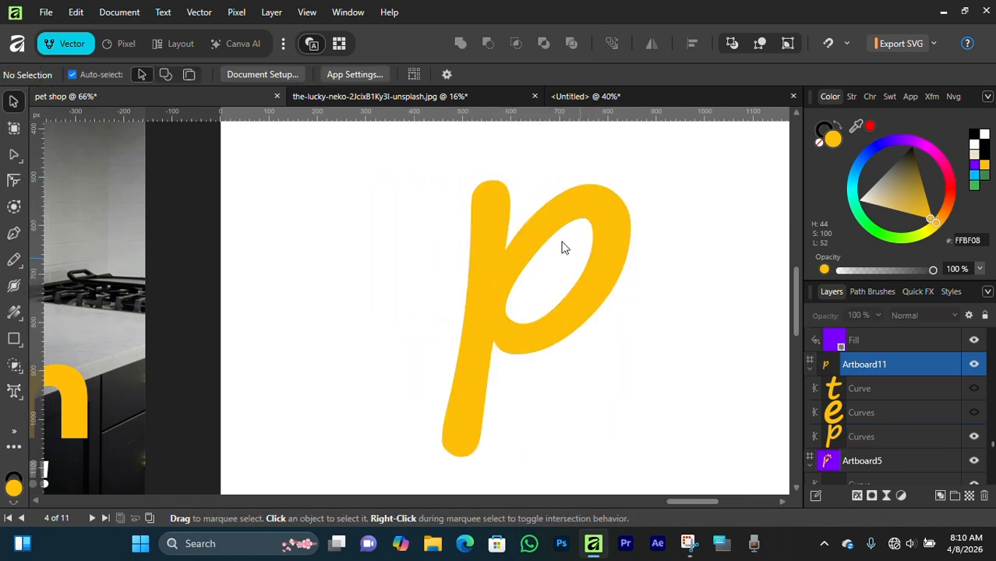
# Lock the large black dog-head curve of the dog logo on the cream artboard.
pyautogui.scroll(-5, 434, 311)
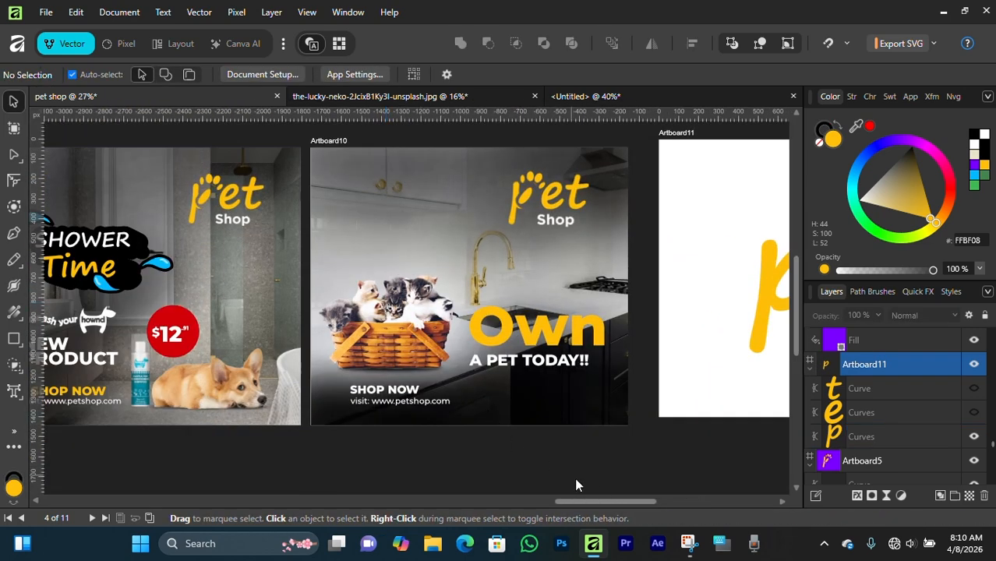
pyautogui.moveTo(573, 501); pyautogui.dragTo(166, 437)
pyautogui.scroll(3, 273, 330)
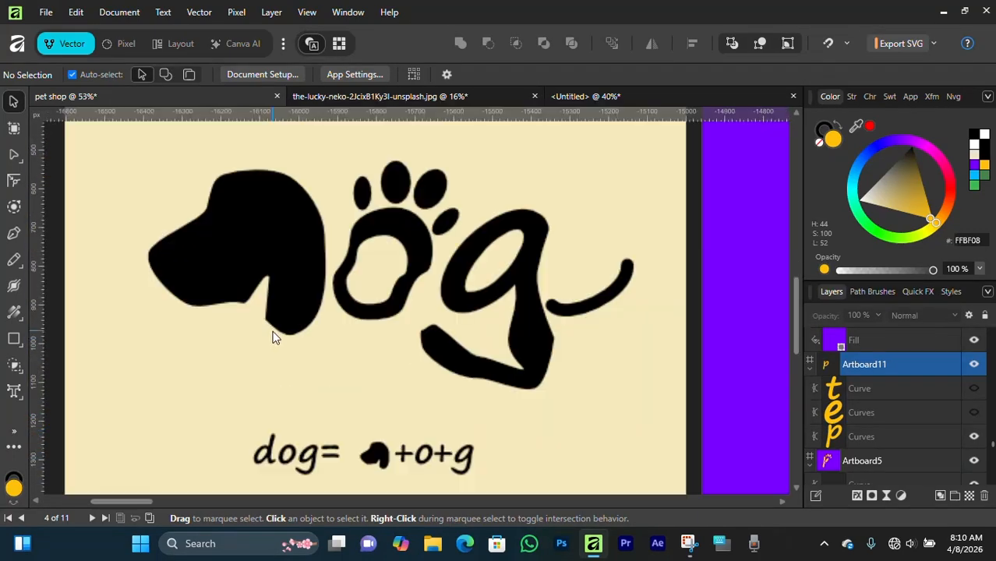
pyautogui.scroll(1, 397, 181)
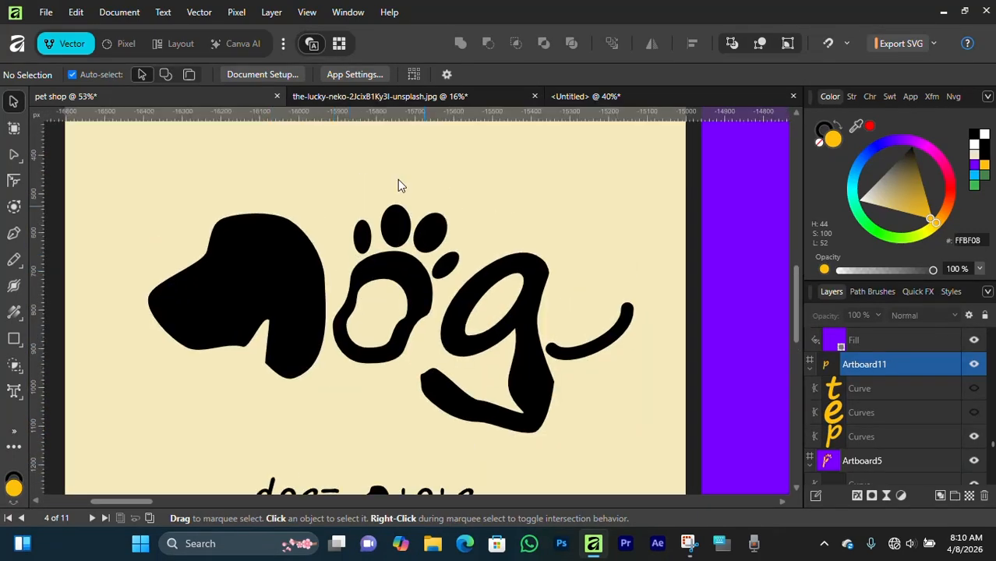
pyautogui.click(206, 277)
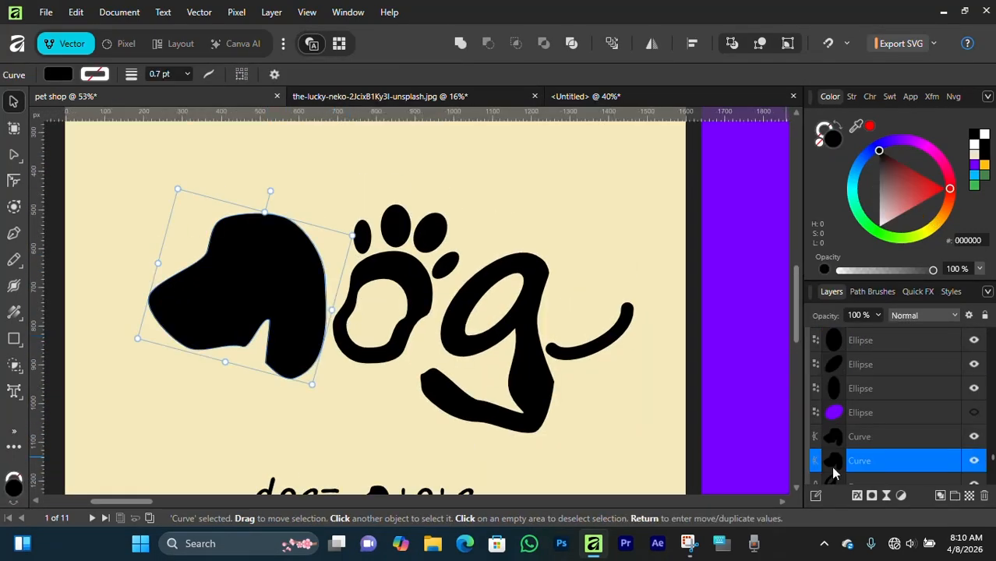
pyautogui.click(954, 461)
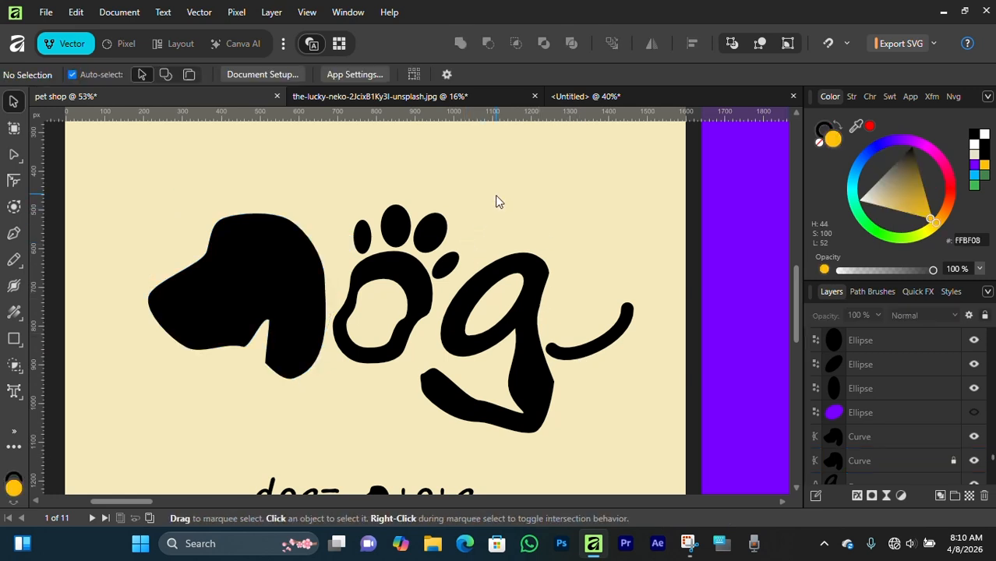
# Copy the paw's six shapes from the dog logo and paste them beside the letter p on the white artboard.
pyautogui.moveTo(539, 187); pyautogui.dragTo(275, 392)
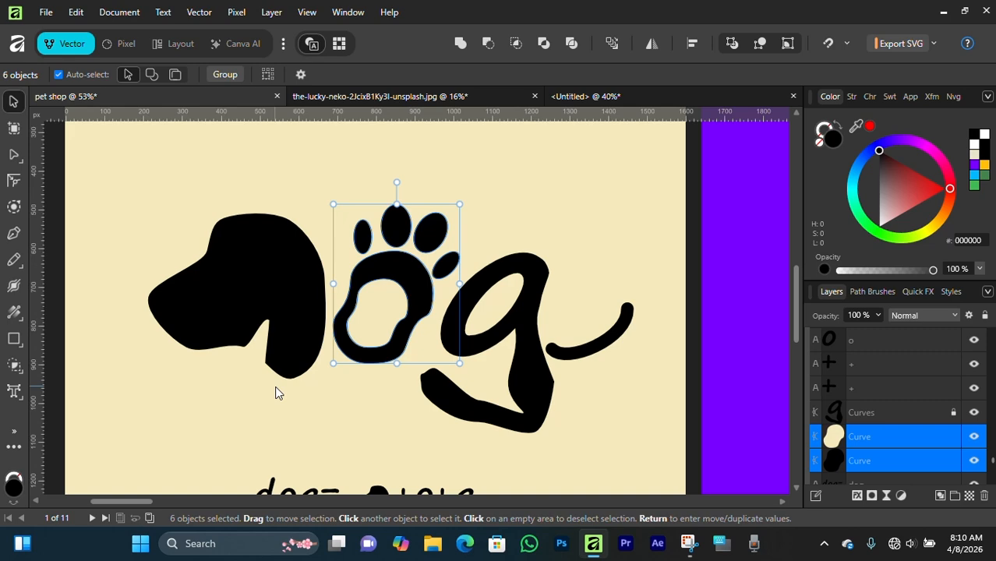
pyautogui.click(564, 227)
pyautogui.hscroll(6, 572, 254)
pyautogui.moveTo(151, 503); pyautogui.dragTo(676, 495)
pyautogui.hotkey('ctrl', 'v')
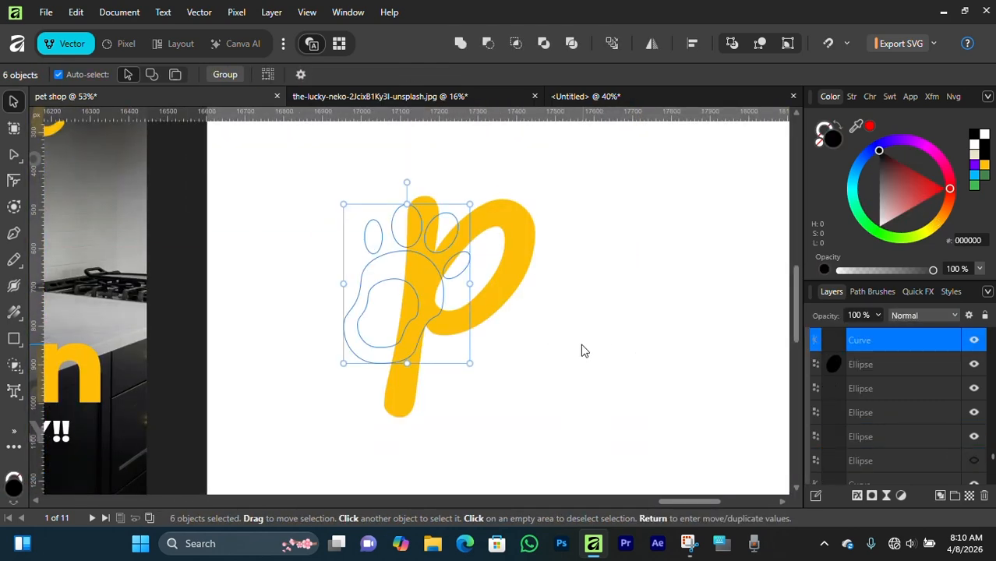
pyautogui.moveTo(417, 313); pyautogui.dragTo(574, 331)
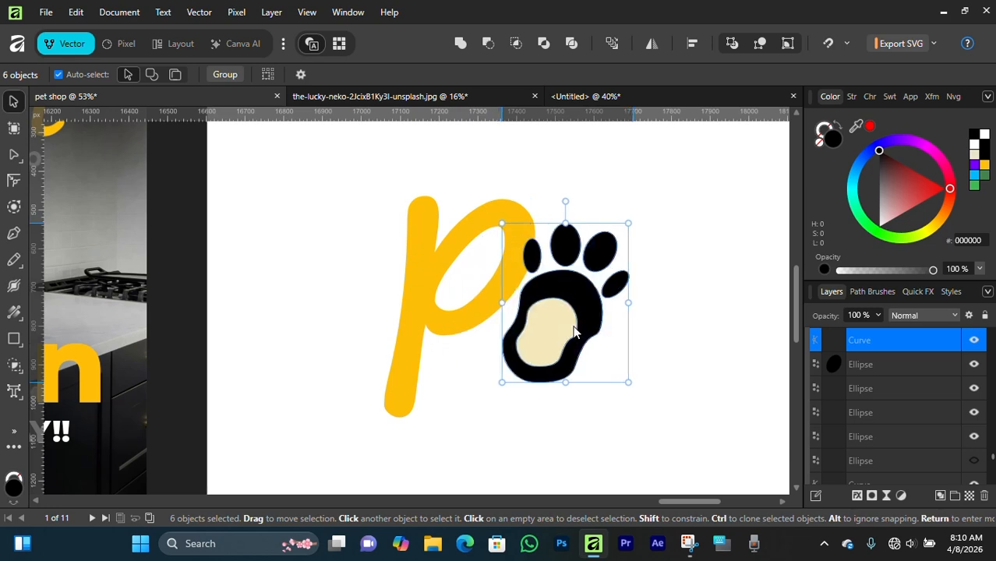
# Place the paw over the bowl of the letter p, enlarge it to about 382 × 480 px and deselect it.
pyautogui.scroll(3, 575, 331)
pyautogui.moveTo(573, 291); pyautogui.dragTo(467, 277)
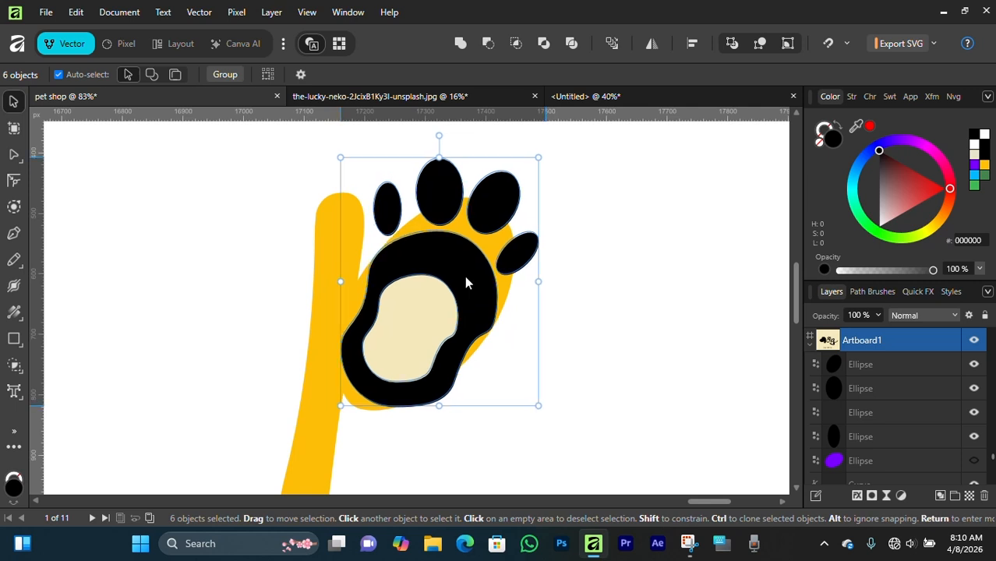
pyautogui.scroll(1, 467, 277)
pyautogui.moveTo(540, 224); pyautogui.dragTo(585, 191)
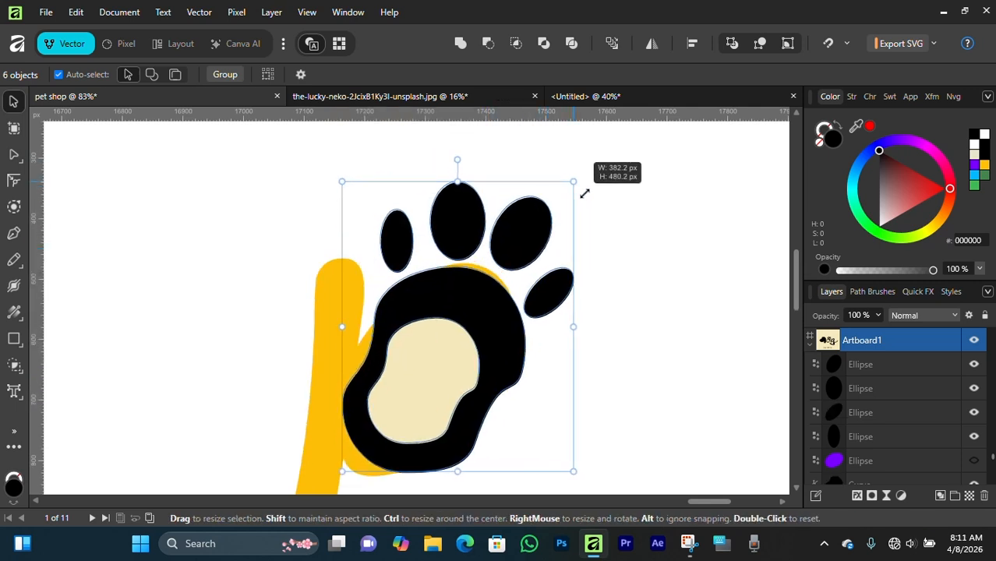
pyautogui.scroll(2, 445, 305)
pyautogui.scroll(1, 407, 226)
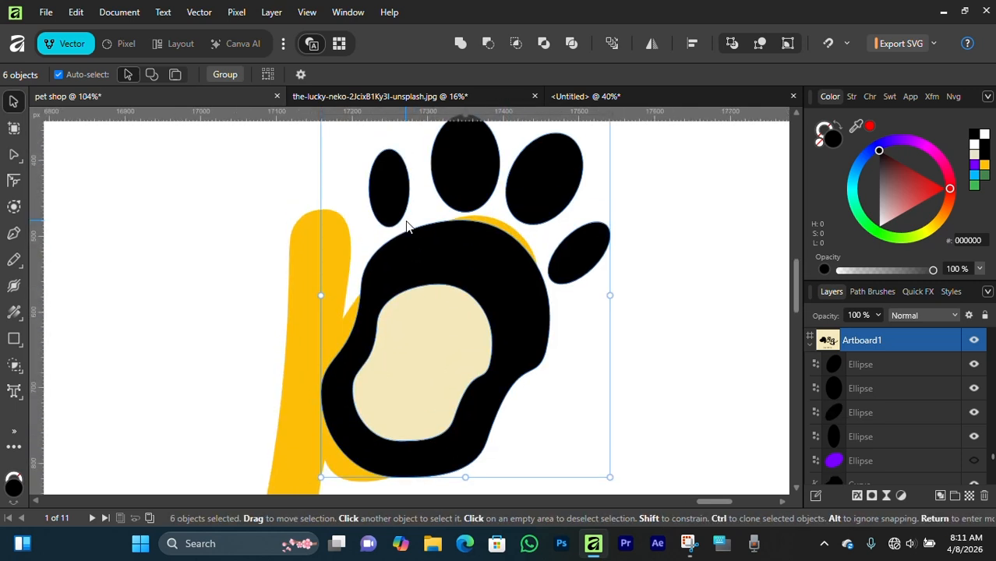
pyautogui.scroll(-4, 407, 226)
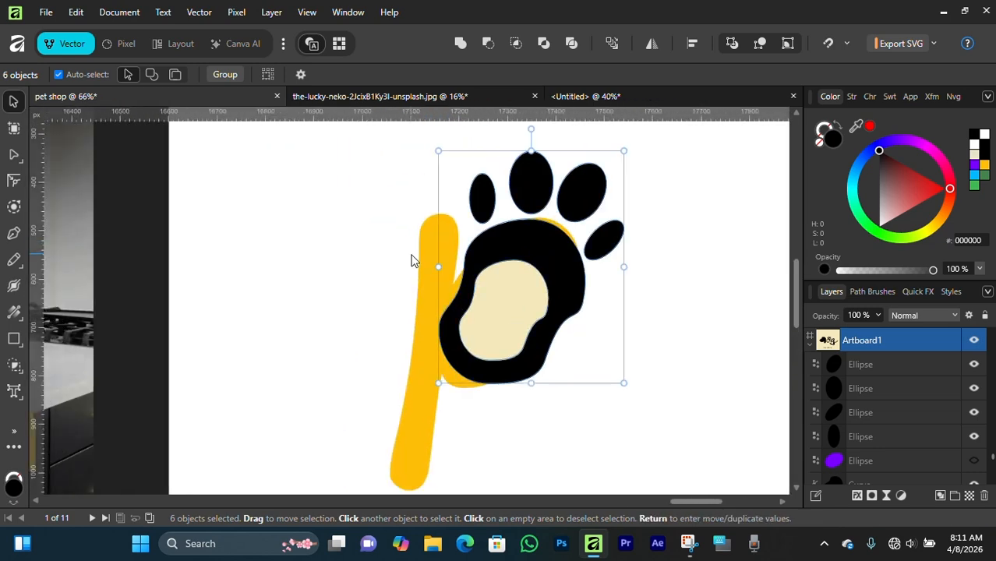
pyautogui.click(411, 261)
# Duplicate the yellow letter p and place one copy beside the p under the paw, then deselect it.
pyautogui.scroll(-4, 468, 277)
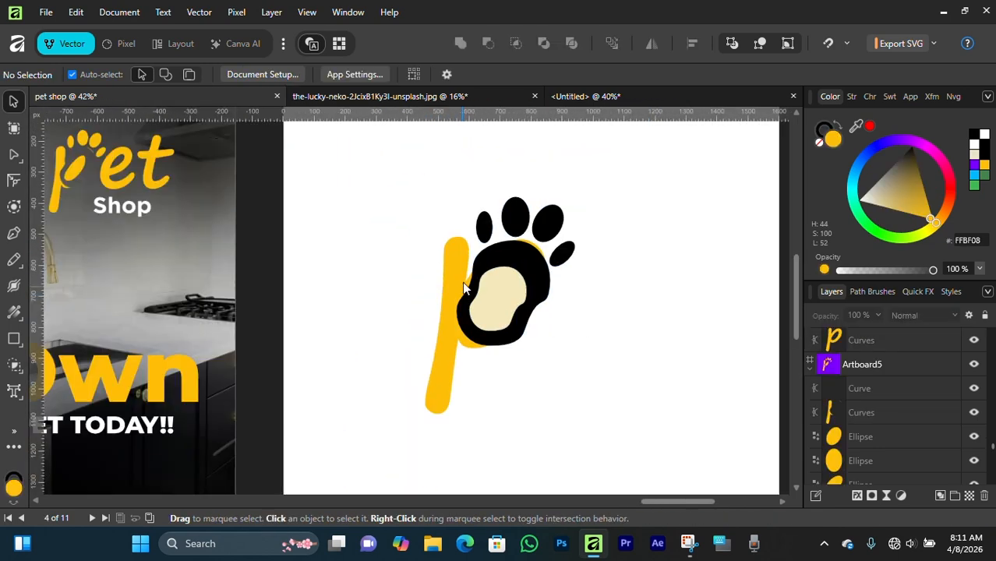
pyautogui.click(457, 268)
pyautogui.moveTo(458, 278); pyautogui.dragTo(320, 259)
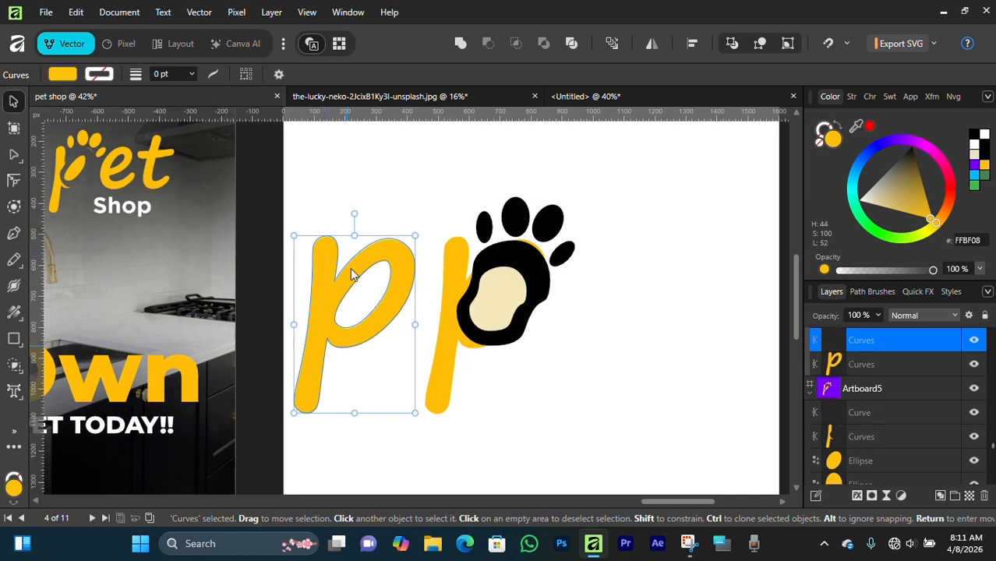
pyautogui.click(407, 176)
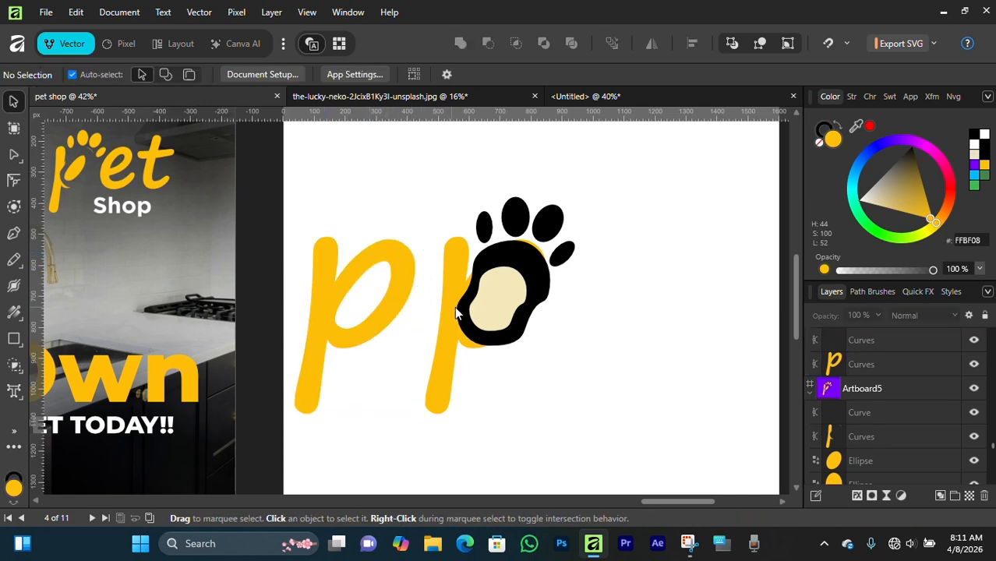
# Hide the cream inner shape of the paw pad, leaving the black pad shown, and deselect everything.
pyautogui.click(487, 307)
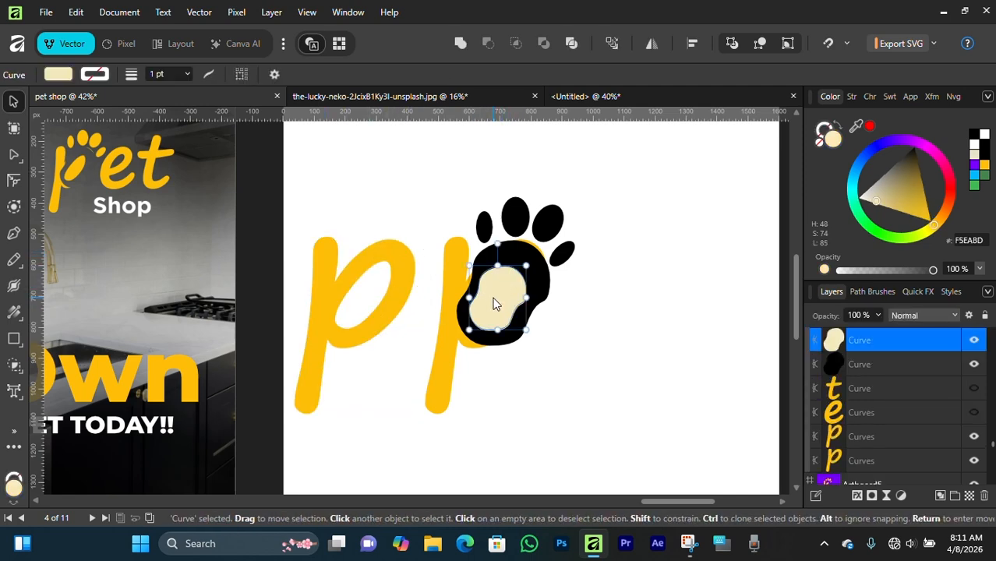
pyautogui.click(881, 364)
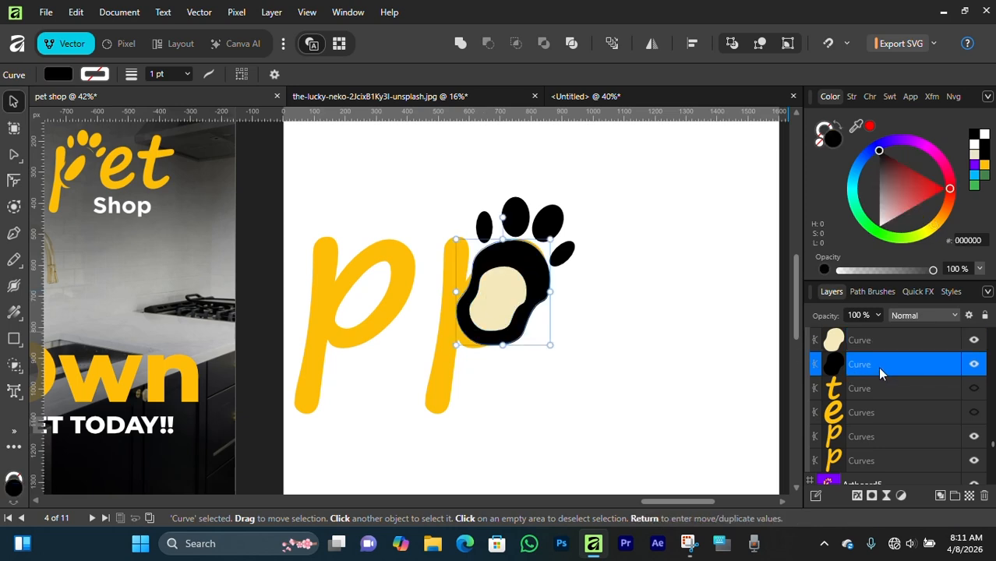
pyautogui.click(974, 340)
pyautogui.click(664, 329)
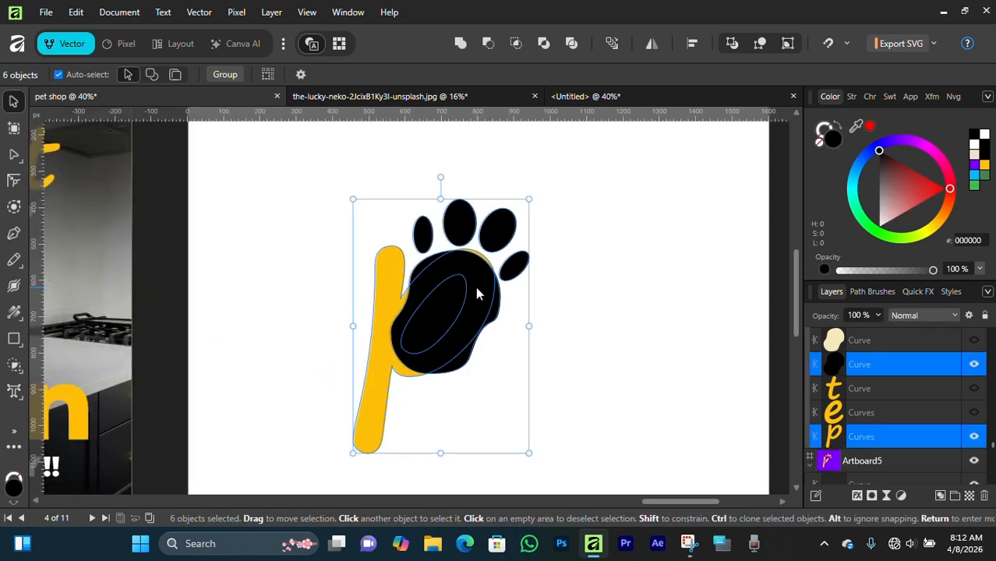
# Turn off Scale with object in the stroke settings for the selected p and paw shapes.
pyautogui.scroll(-1, 495, 316)
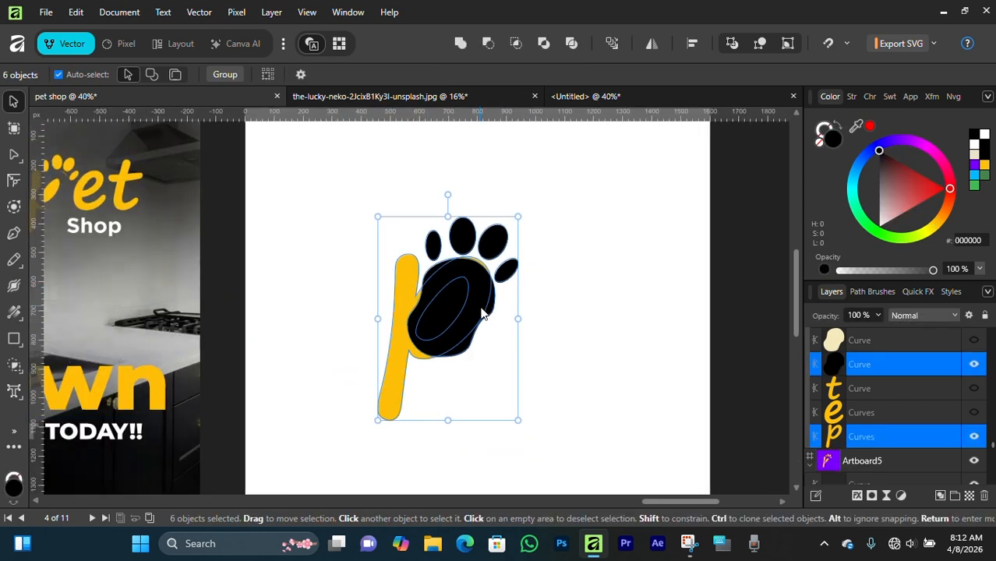
pyautogui.click(852, 96)
pyautogui.click(952, 232)
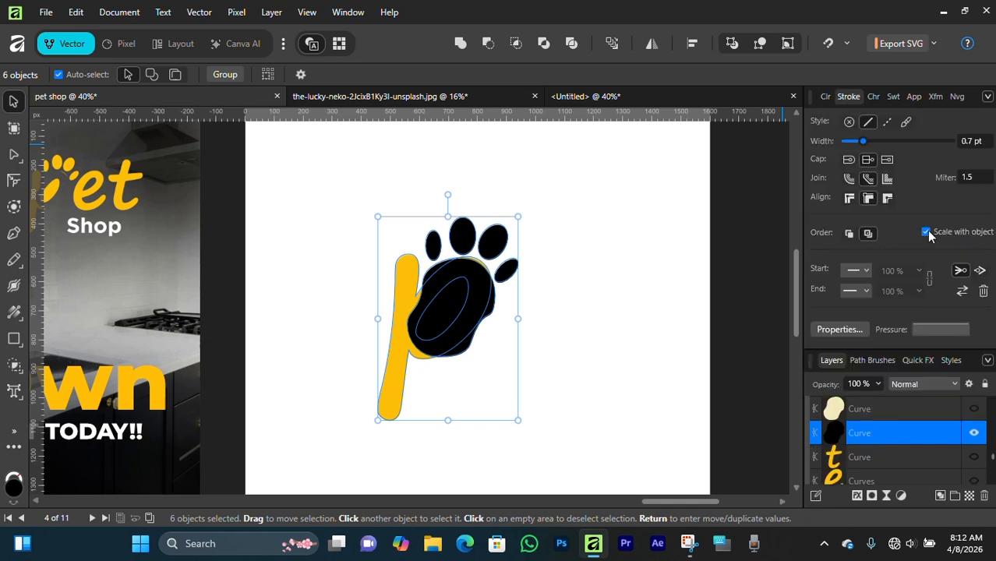
pyautogui.click(926, 232)
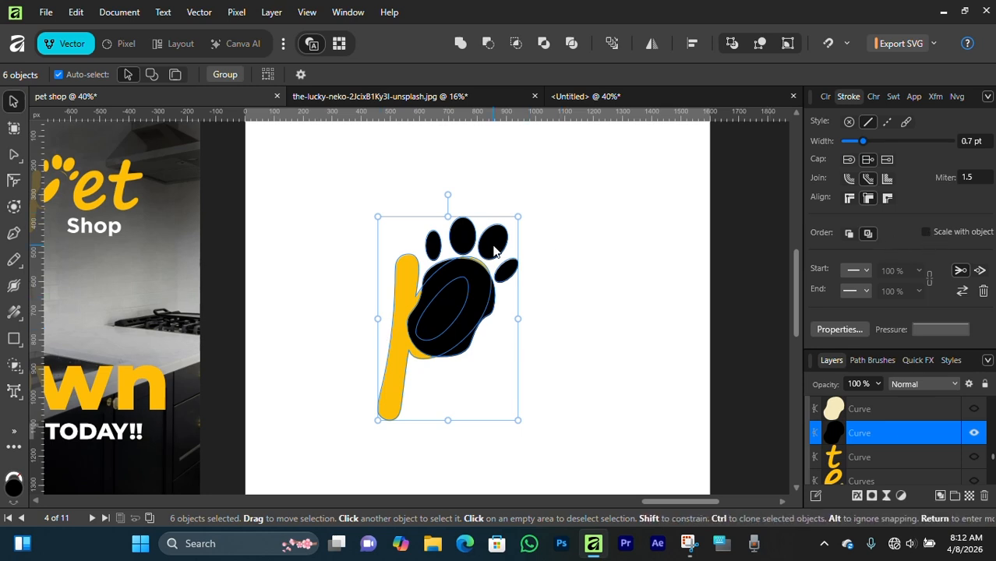
pyautogui.click(826, 96)
# Enlarge the selected p and paw shapes together on the white artboard and deselect them.
pyautogui.scroll(-2, 472, 234)
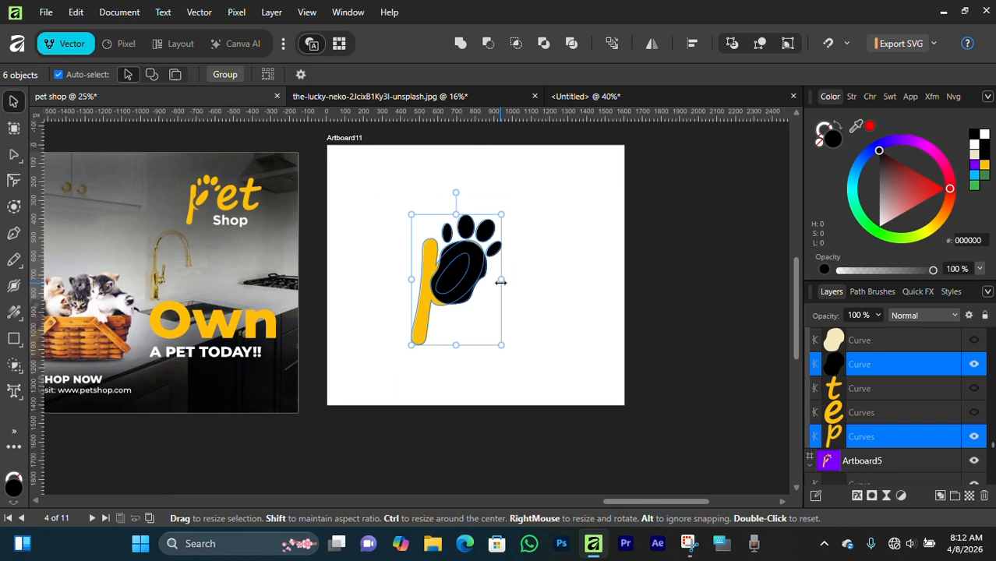
pyautogui.moveTo(501, 282); pyautogui.dragTo(550, 285)
pyautogui.hotkey('ctrl', 'd')
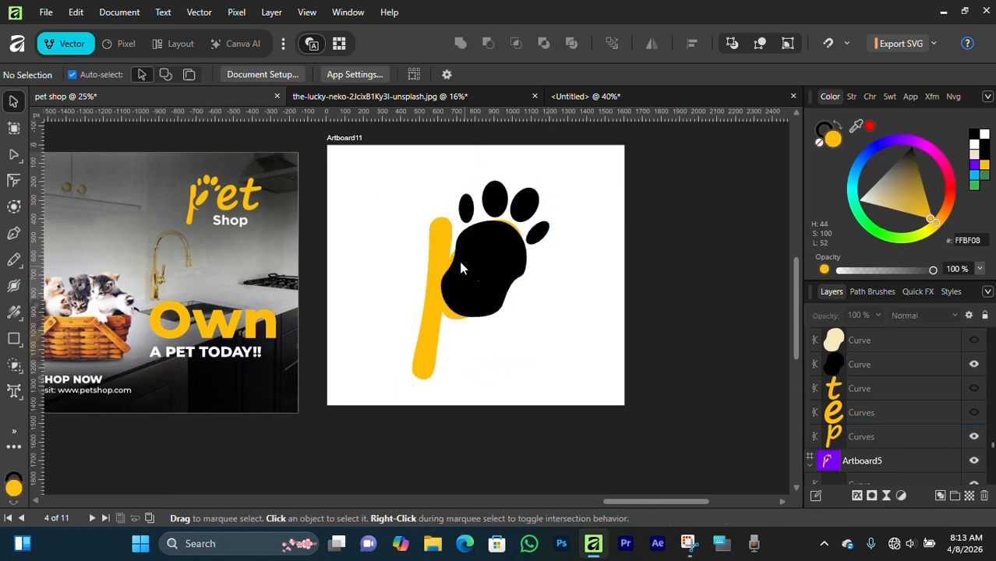
# Use the Shape Builder's delete action on the p and paw to remove the ring around the inner oval and the black pad slivers outside the bowl.
pyautogui.scroll(2, 460, 262)
pyautogui.moveTo(709, 186); pyautogui.dragTo(380, 491)
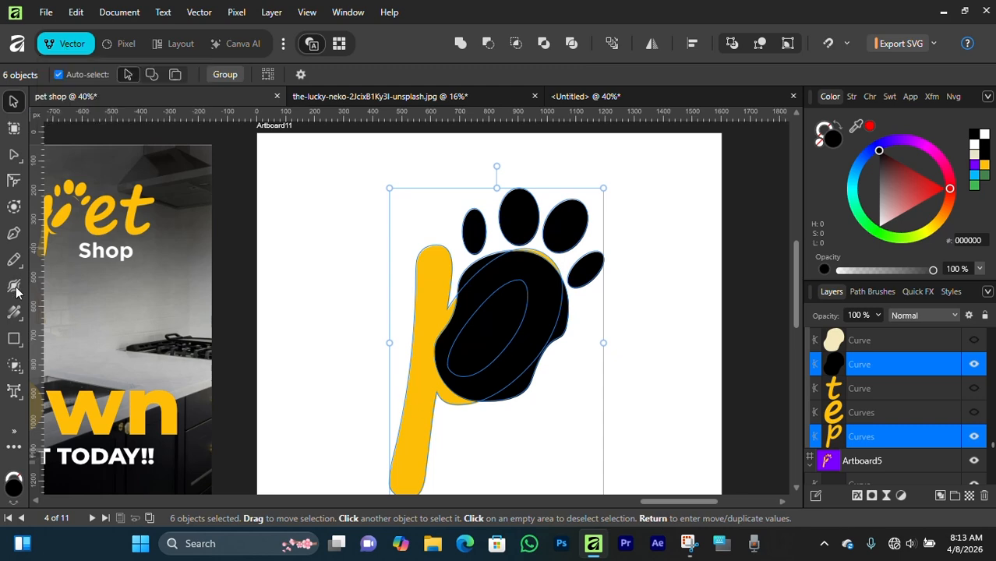
pyautogui.click(17, 369)
pyautogui.scroll(1, 530, 299)
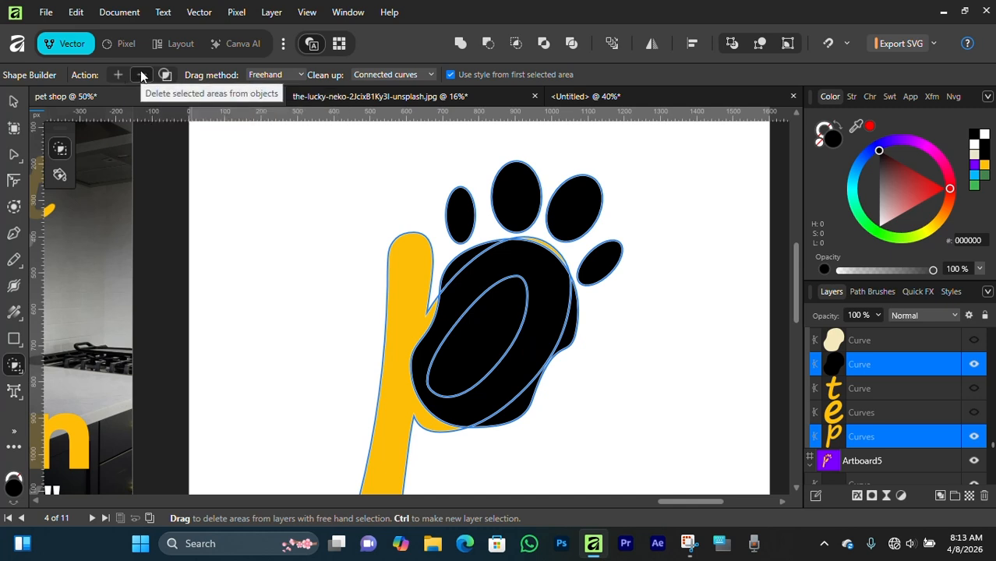
pyautogui.click(118, 74)
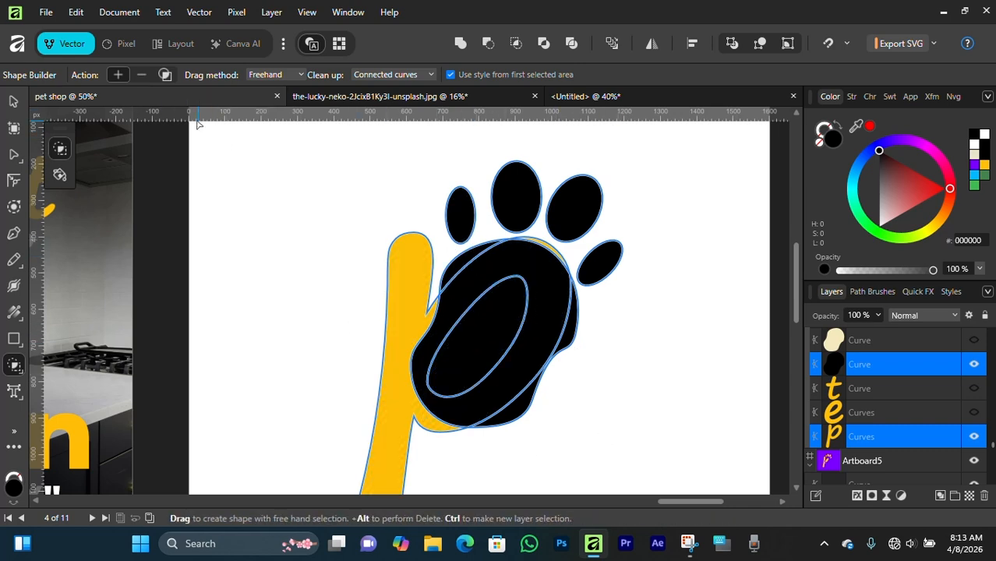
pyautogui.click(141, 74)
pyautogui.scroll(1, 458, 248)
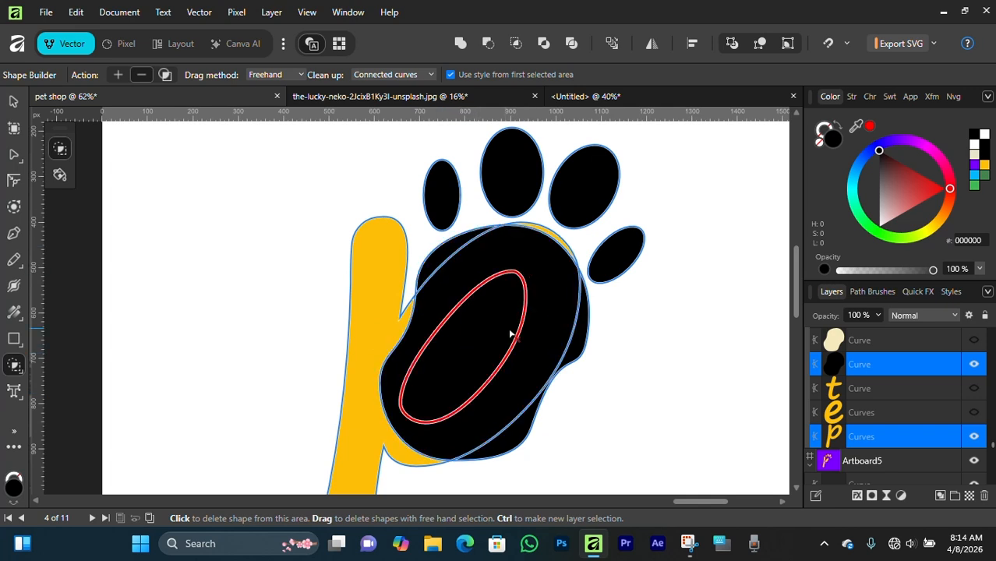
pyautogui.click(552, 285)
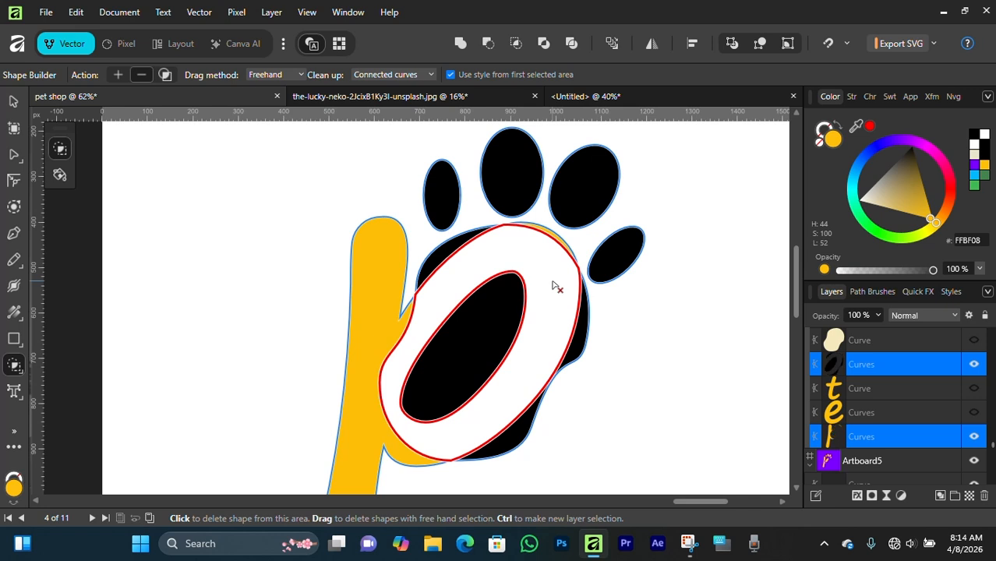
pyautogui.click(425, 278)
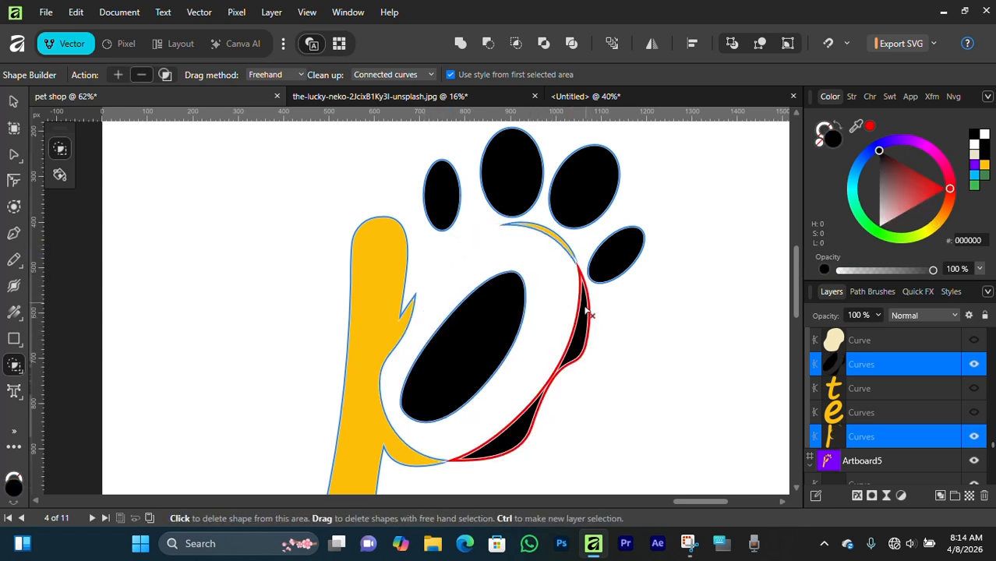
pyautogui.click(518, 438)
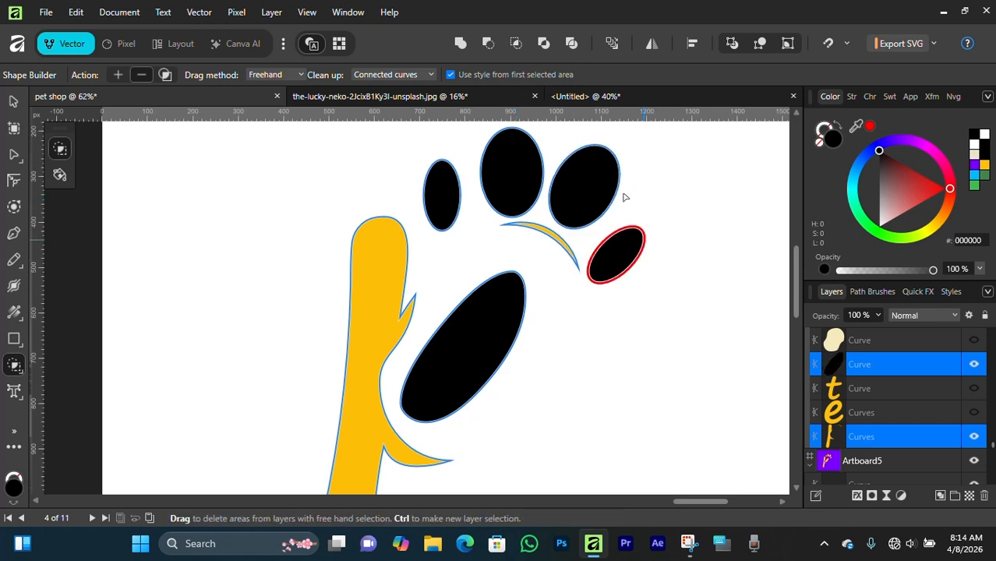
pyautogui.scroll(-2, 561, 284)
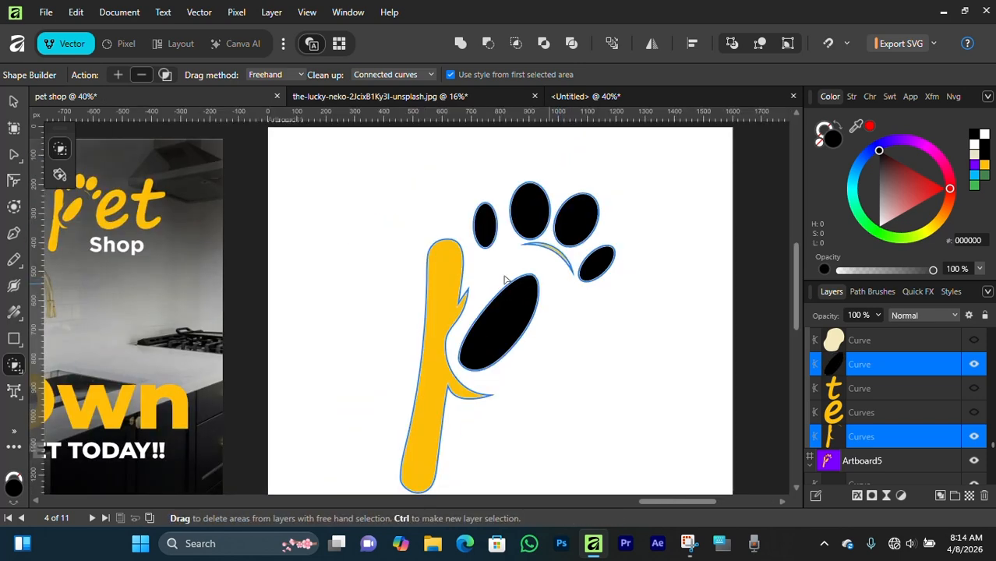
# Lock the yellow cut-out p curves on the white artboard.
pyautogui.click(11, 103)
pyautogui.click(327, 229)
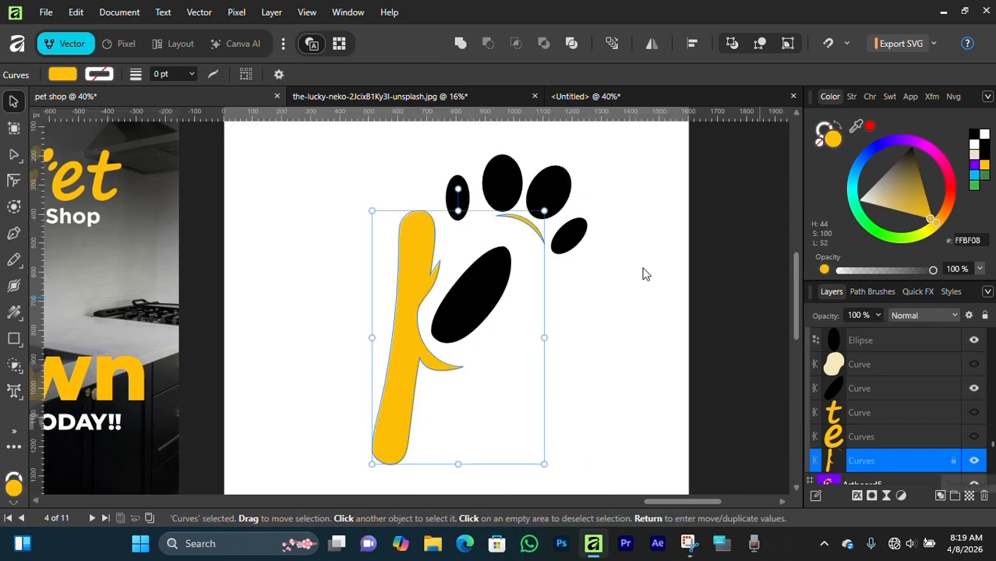
pyautogui.hotkey('ctrl', 'l')
# Recolor the four black toe ellipses and the black inner oval with the yellow FFBF08 swatch, and deselect them.
pyautogui.moveTo(640, 158); pyautogui.dragTo(303, 377)
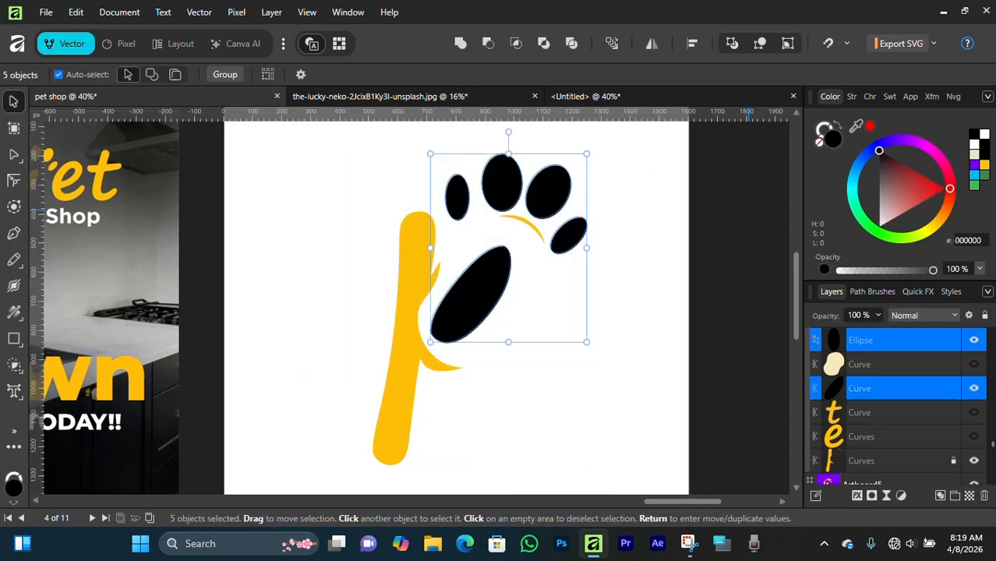
pyautogui.click(984, 166)
pyautogui.click(620, 230)
pyautogui.scroll(-3, 560, 296)
pyautogui.scroll(2, 545, 260)
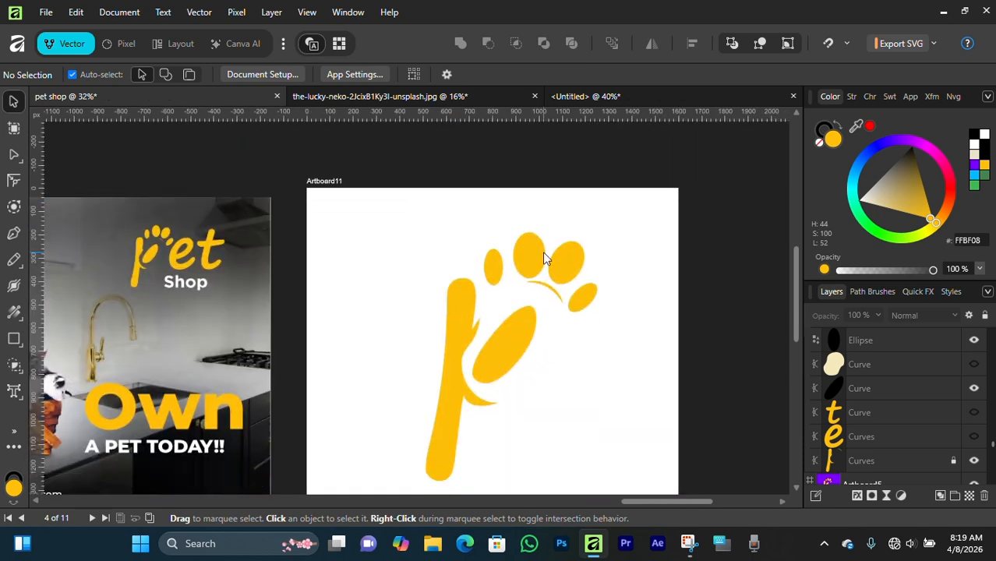
# Give Artboard11 a purple 7800FF fill behind the p, and show the document grid briefly before hiding it again.
pyautogui.click(874, 389)
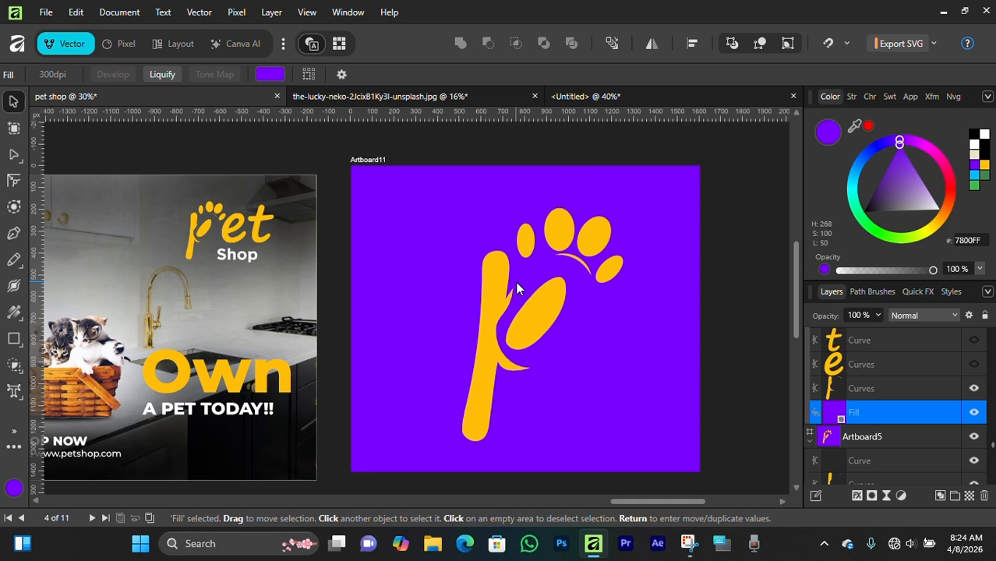
pyautogui.hotkey('ctrl', "'")
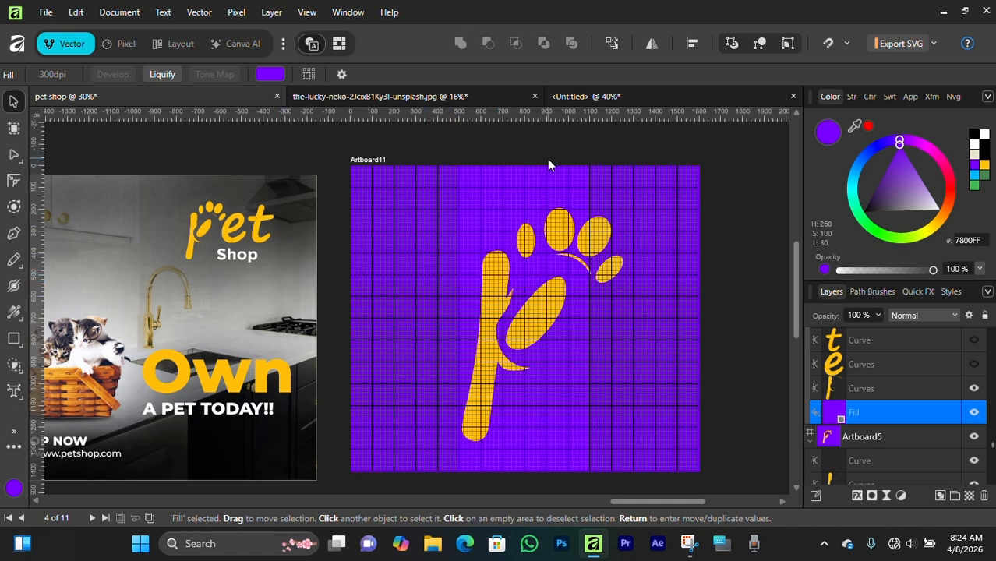
pyautogui.click(546, 160)
pyautogui.hscroll(-1, 669, 228)
pyautogui.hscroll(2, 671, 233)
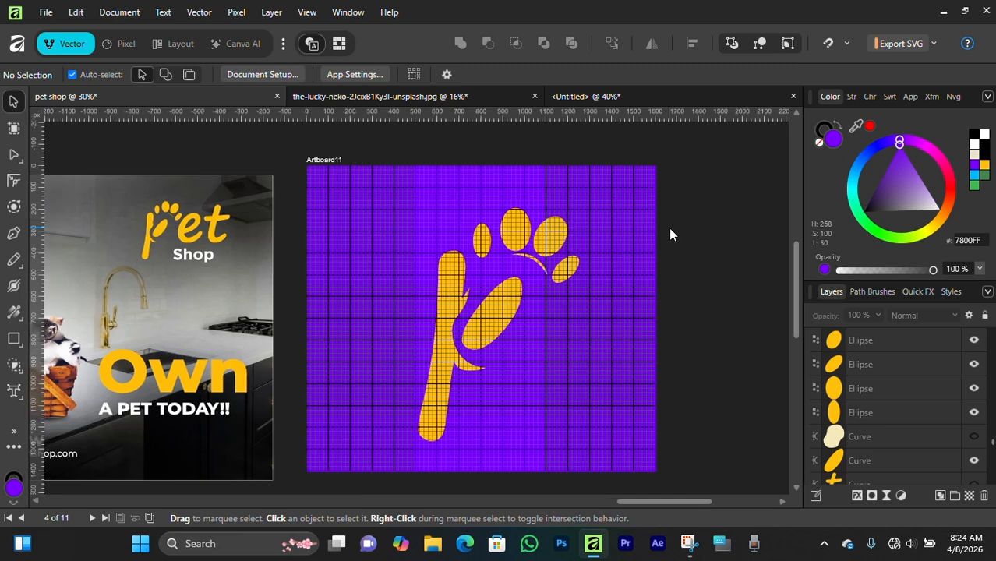
pyautogui.hotkey('ctrl', "'")
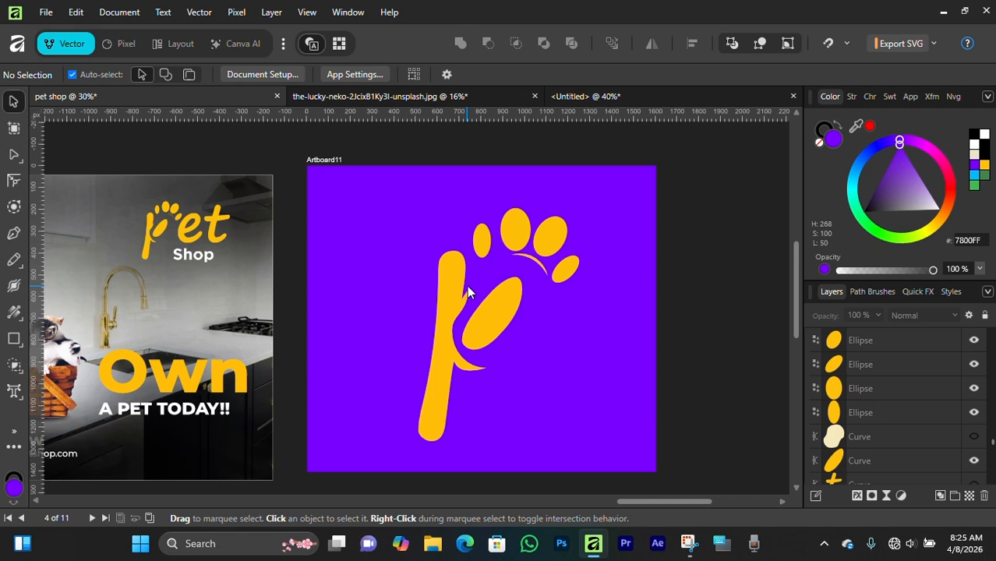
# Review the display, mode and line colour options in the Grid and Snapping Axis settings and close them unchanged.
pyautogui.click(309, 14)
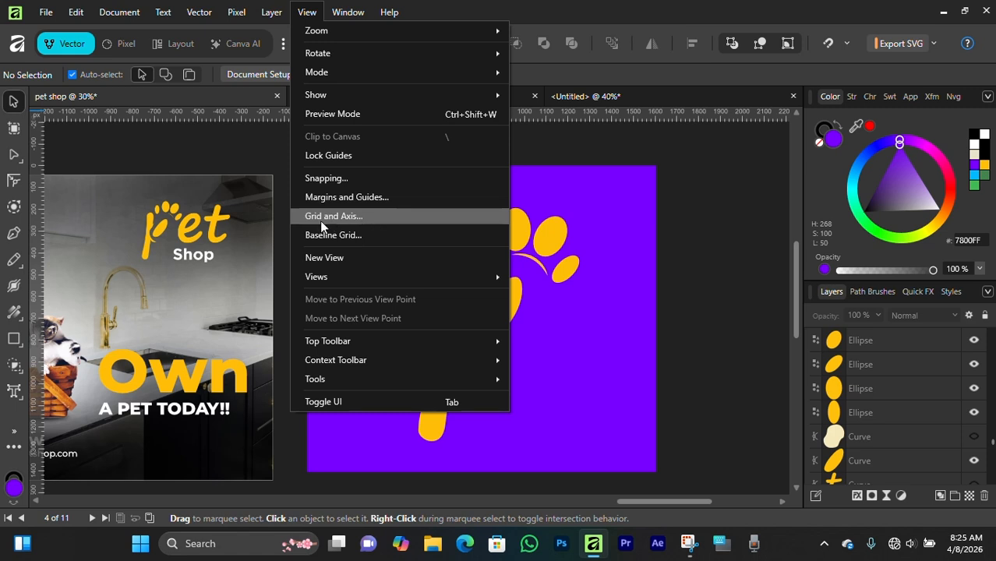
pyautogui.click(342, 215)
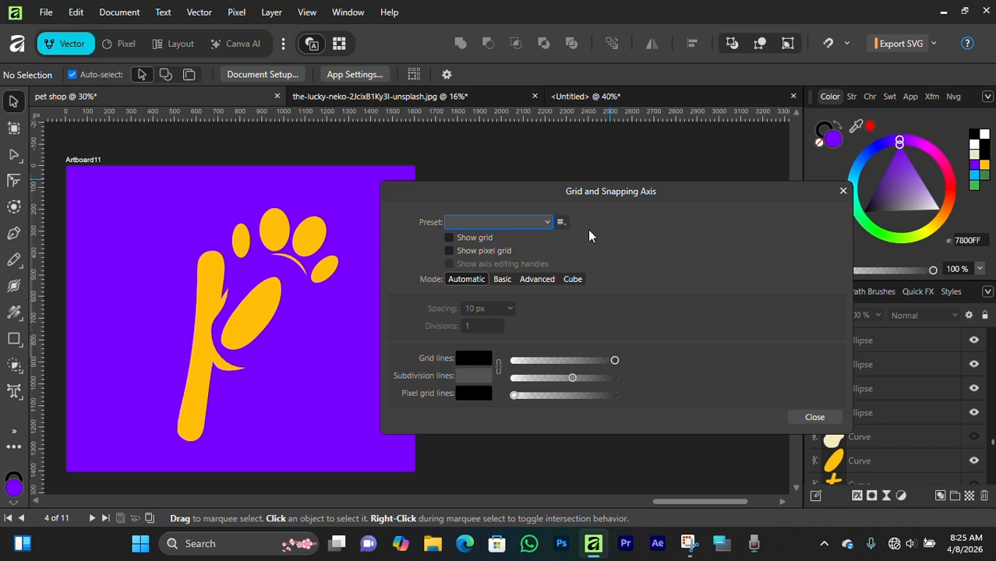
pyautogui.moveTo(542, 202)
pyautogui.mouseDown()
pyautogui.moveTo(459, 178)
pyautogui.moveTo(533, 198)
pyautogui.mouseUp()
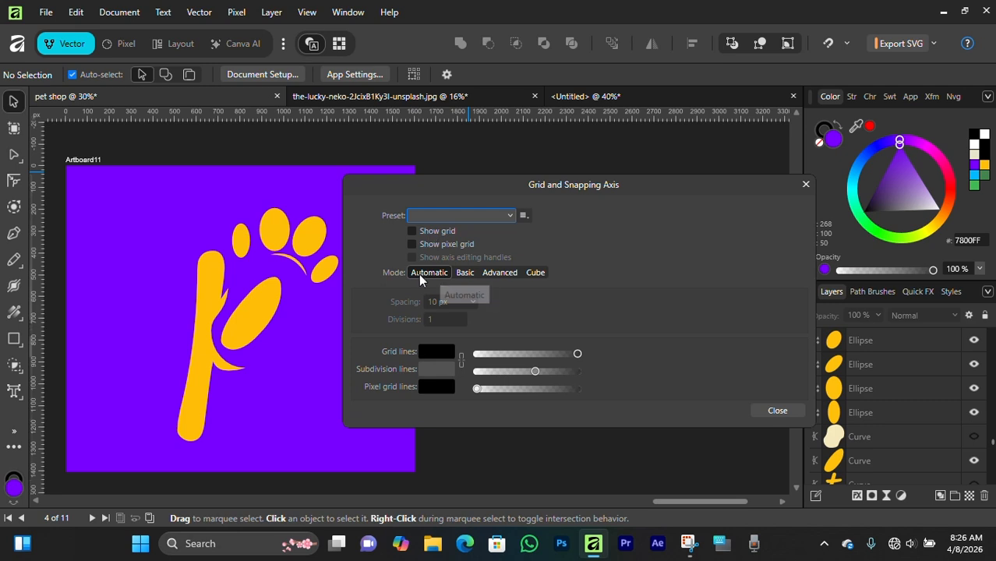
pyautogui.click(425, 369)
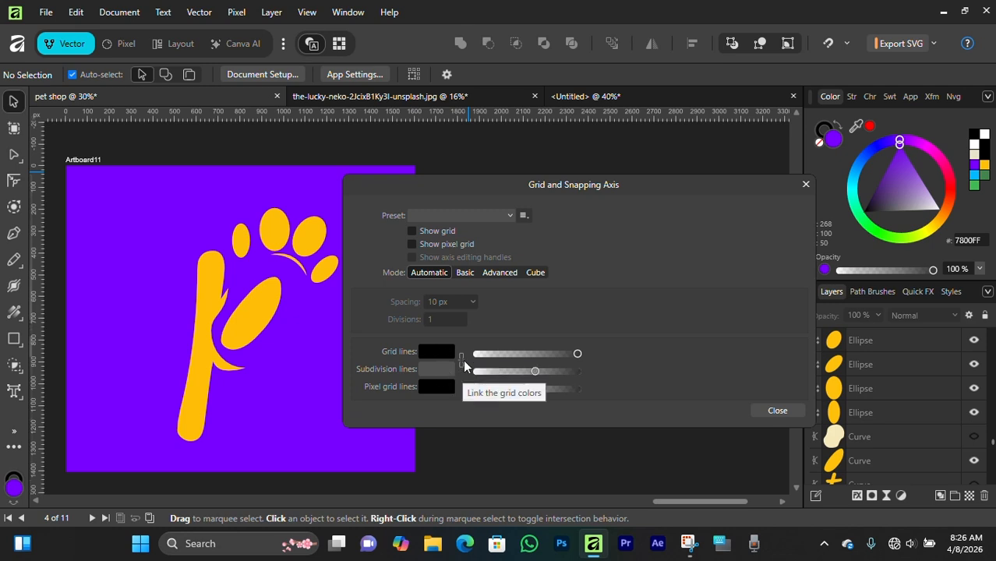
pyautogui.click(806, 186)
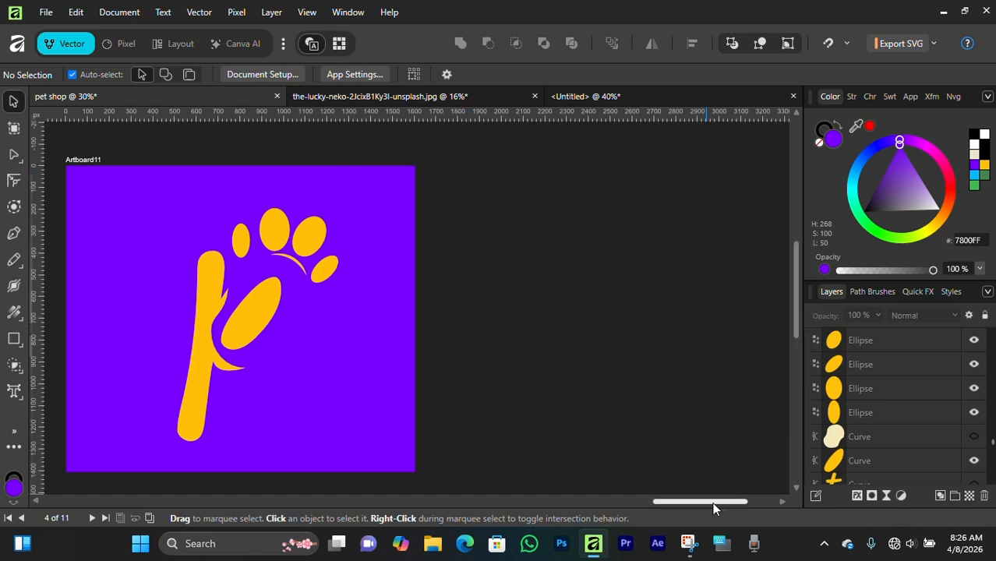
# Delete the yellow fill layer from Artboard2 and deselect.
pyautogui.moveTo(711, 501); pyautogui.dragTo(249, 465)
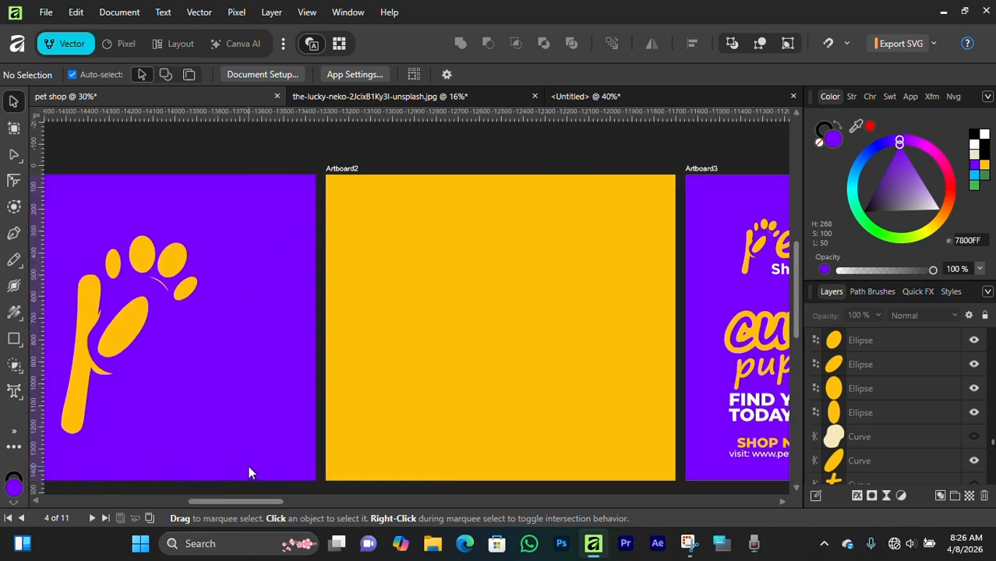
pyautogui.click(338, 167)
pyautogui.click(869, 421)
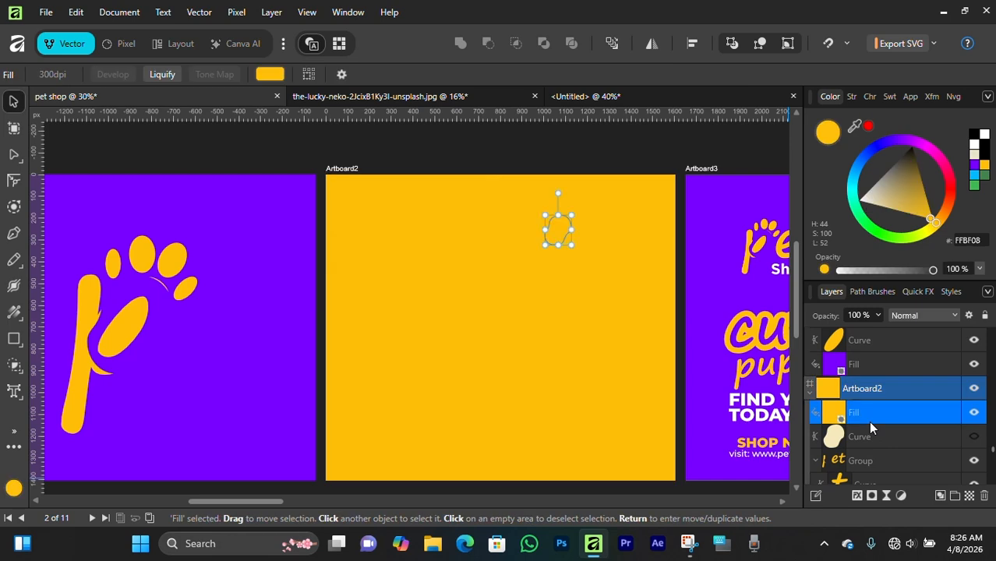
pyautogui.press('Delete')
pyautogui.click(497, 134)
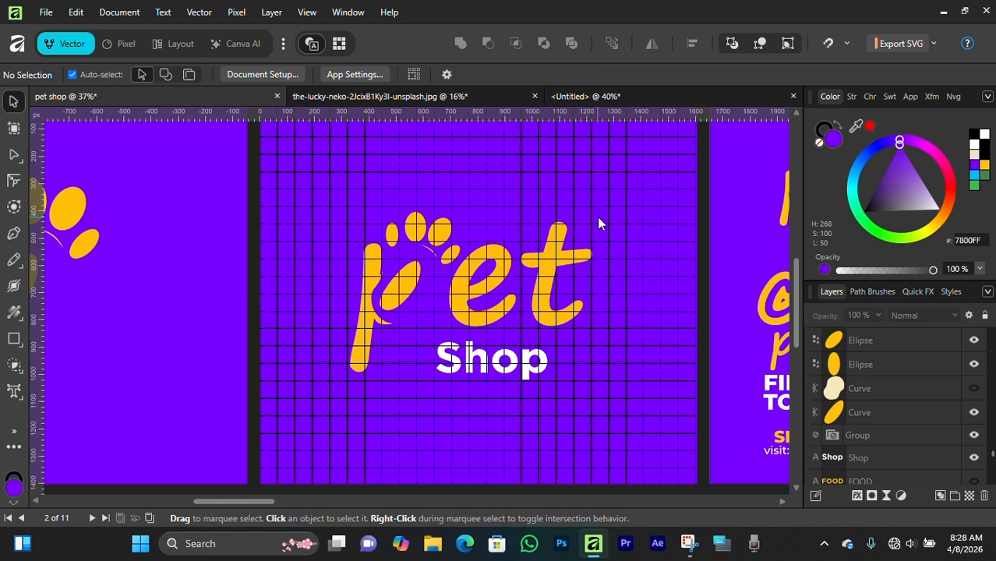
# Set the document grid to Automatic mode in the Grid and Snapping Axis settings.
pyautogui.scroll(1, 435, 313)
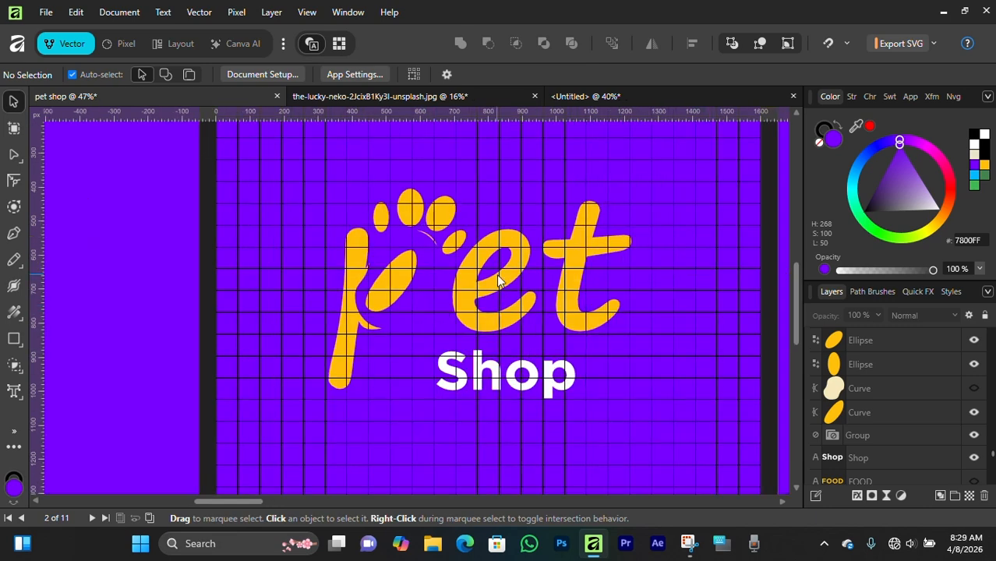
pyautogui.scroll(-1, 336, 366)
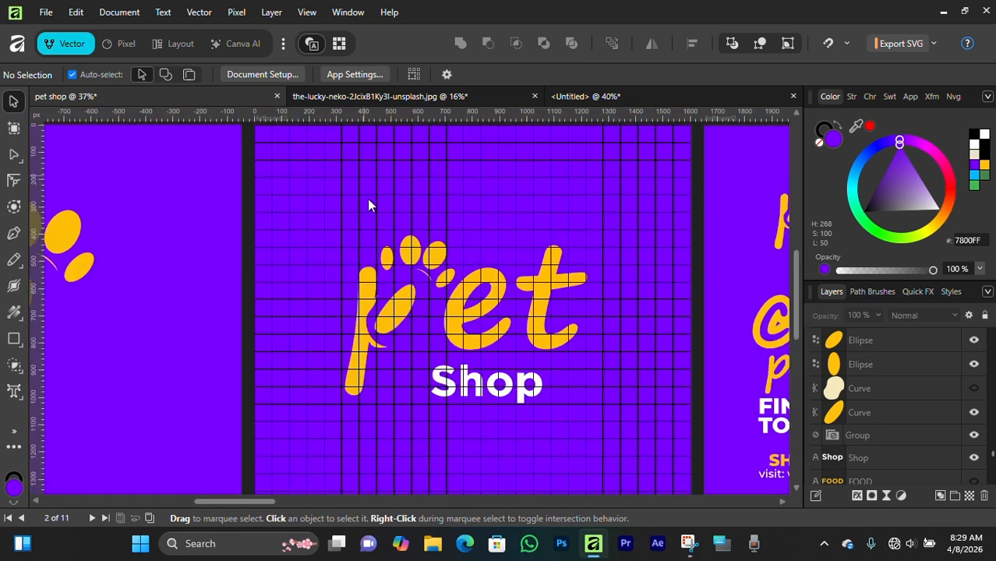
pyautogui.scroll(1, 487, 248)
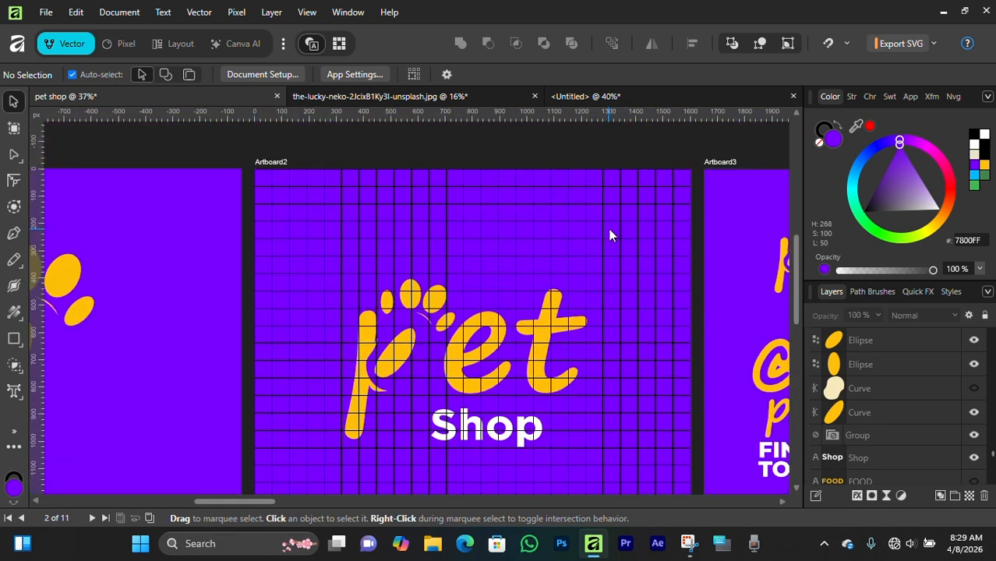
pyautogui.click(310, 14)
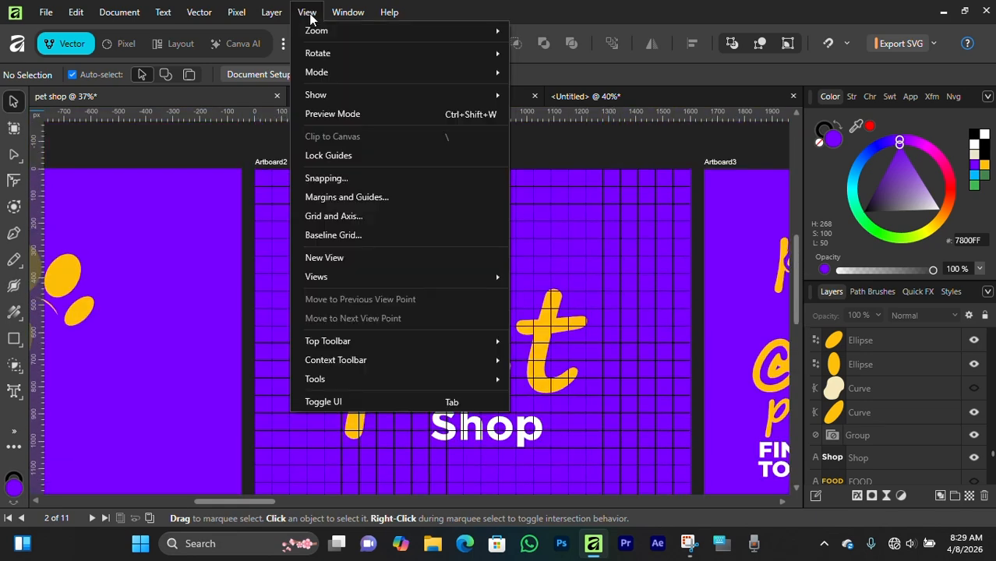
pyautogui.click(367, 215)
pyautogui.moveTo(393, 127); pyautogui.dragTo(630, 221)
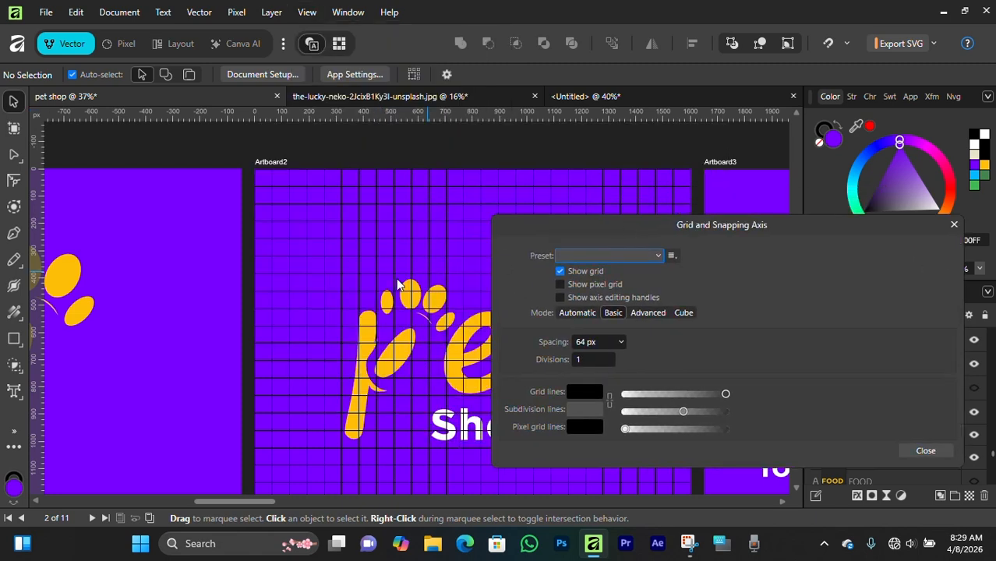
pyautogui.scroll(-2, 396, 287)
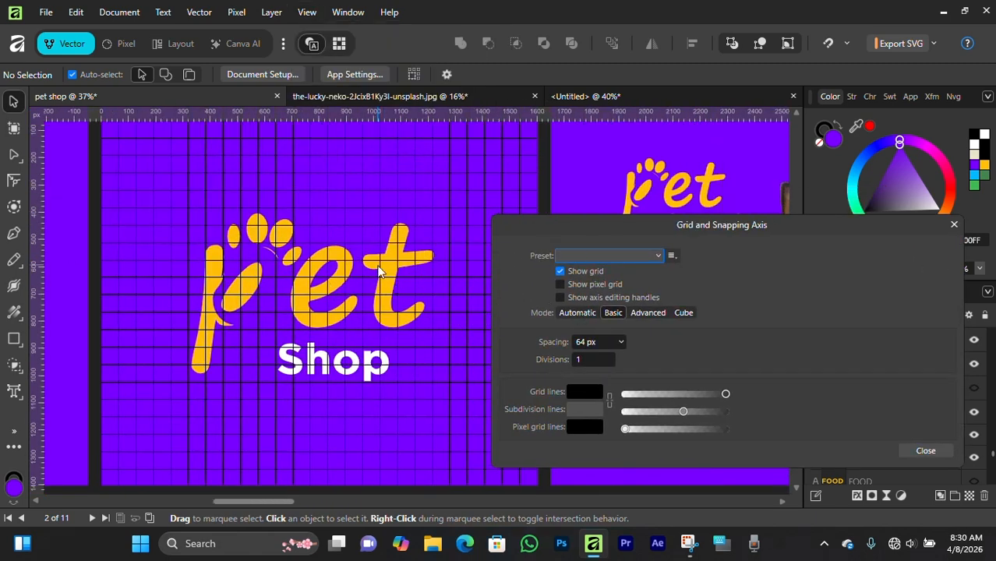
pyautogui.click(587, 315)
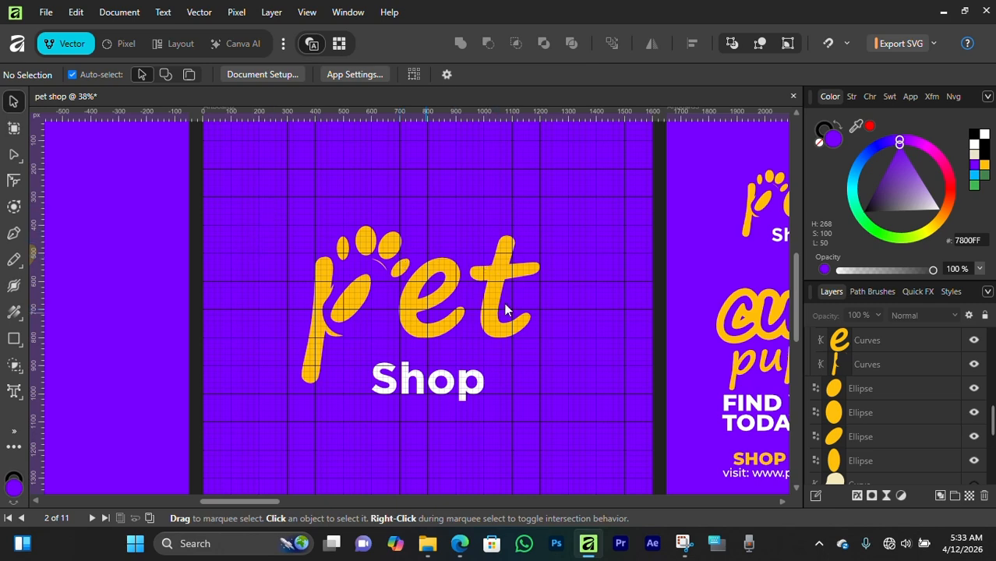
# Group the pet lettering and its paw shapes on Artboard2, and leave nothing selected.
pyautogui.moveTo(246, 174); pyautogui.dragTo(585, 336)
pyautogui.rightClick(918, 339)
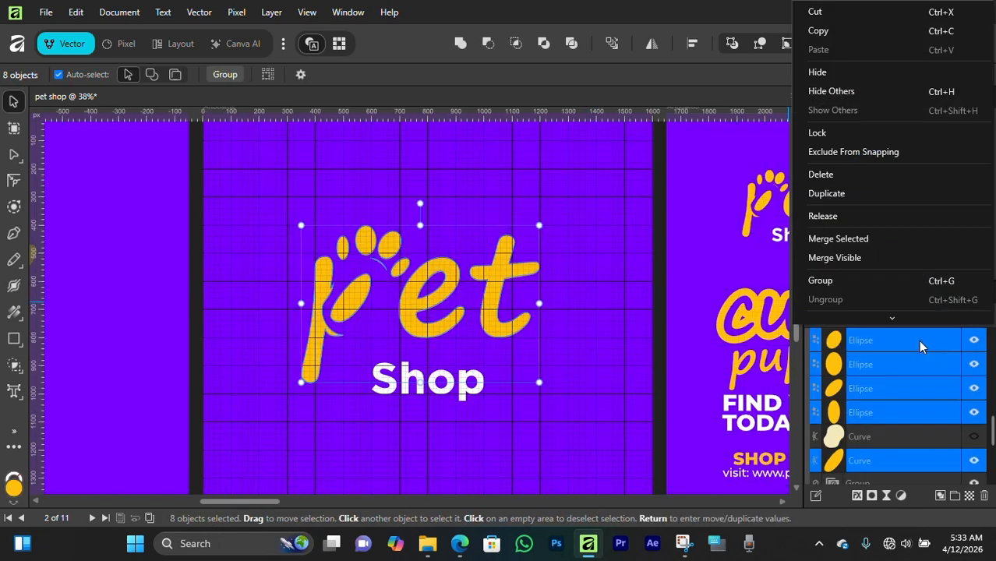
pyautogui.click(822, 281)
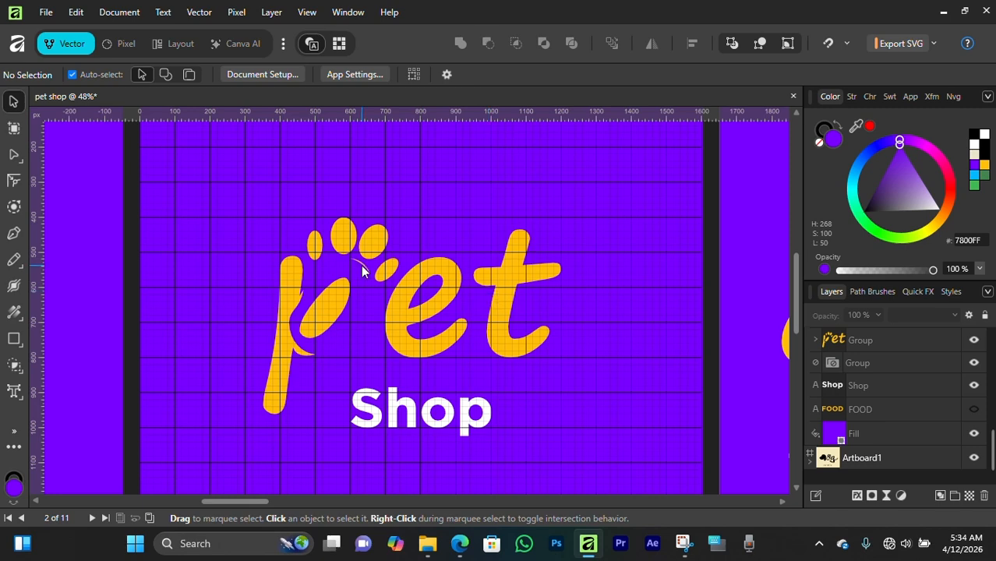
pyautogui.doubleClick(408, 283)
pyautogui.click(600, 268)
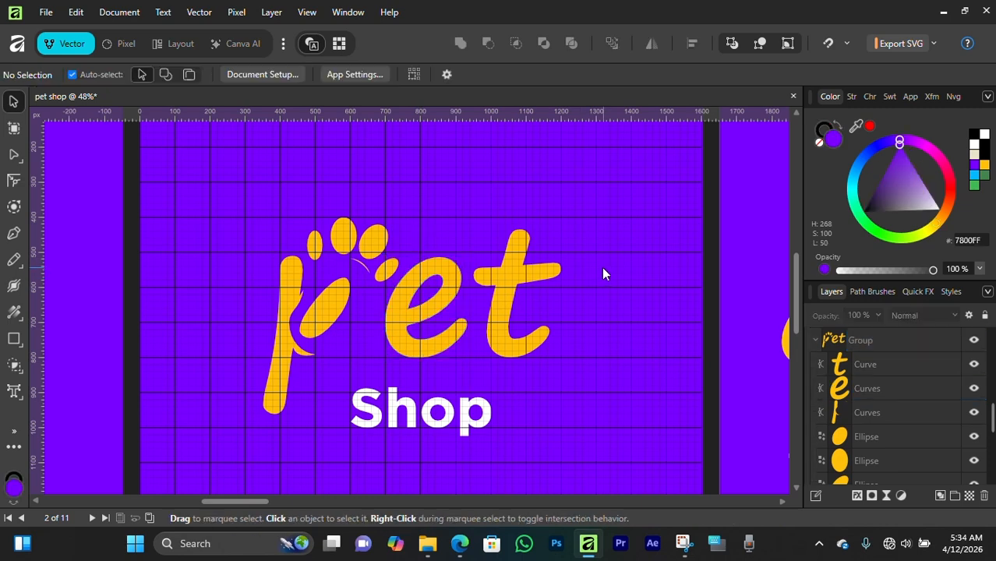
# Draw a rectangle of about 900 by 700 px around the wordmark, with no fill and a black outline.
pyautogui.click(14, 339)
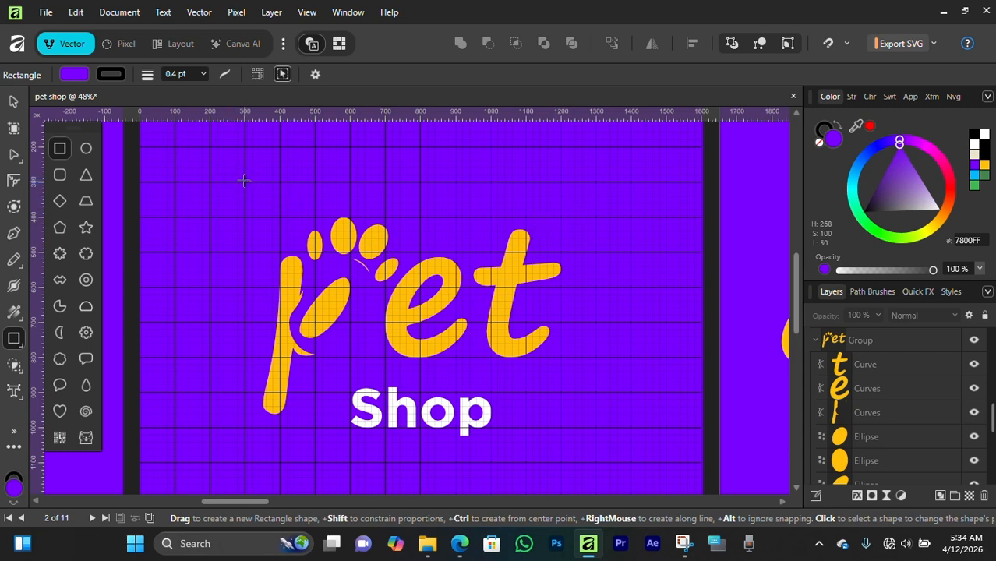
pyautogui.moveTo(244, 182); pyautogui.dragTo(563, 427)
pyautogui.click(821, 145)
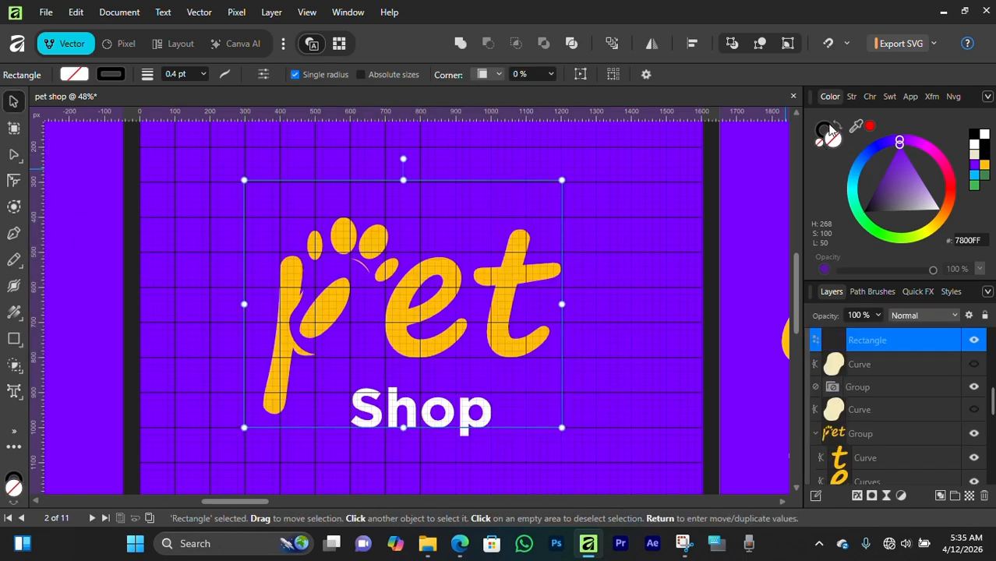
# Fit the rectangle's top and left edges to the 300 px grid lines.
pyautogui.scroll(10, 405, 183)
pyautogui.scroll(-5, 501, 307)
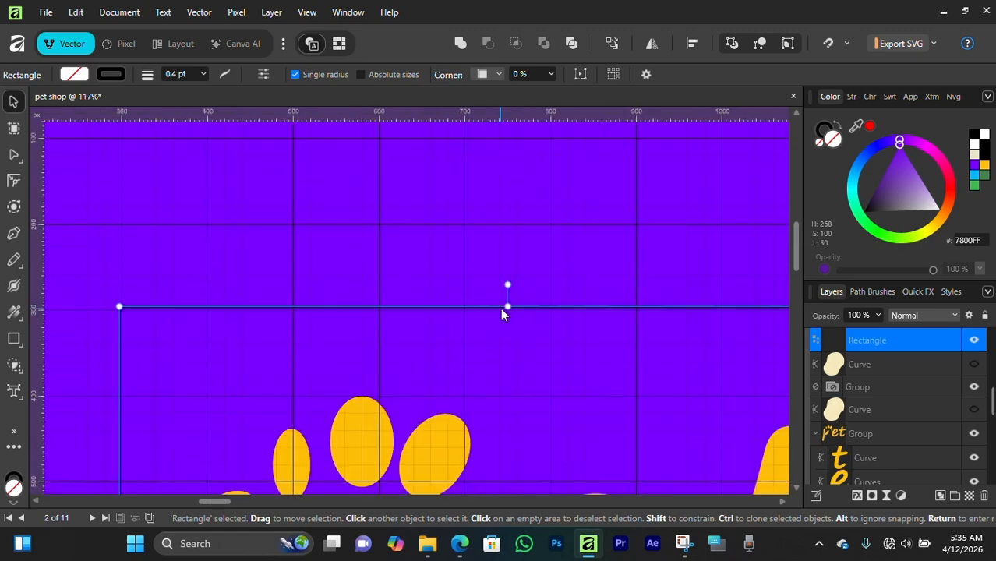
pyautogui.scroll(3, 502, 307)
pyautogui.moveTo(504, 316); pyautogui.dragTo(505, 321)
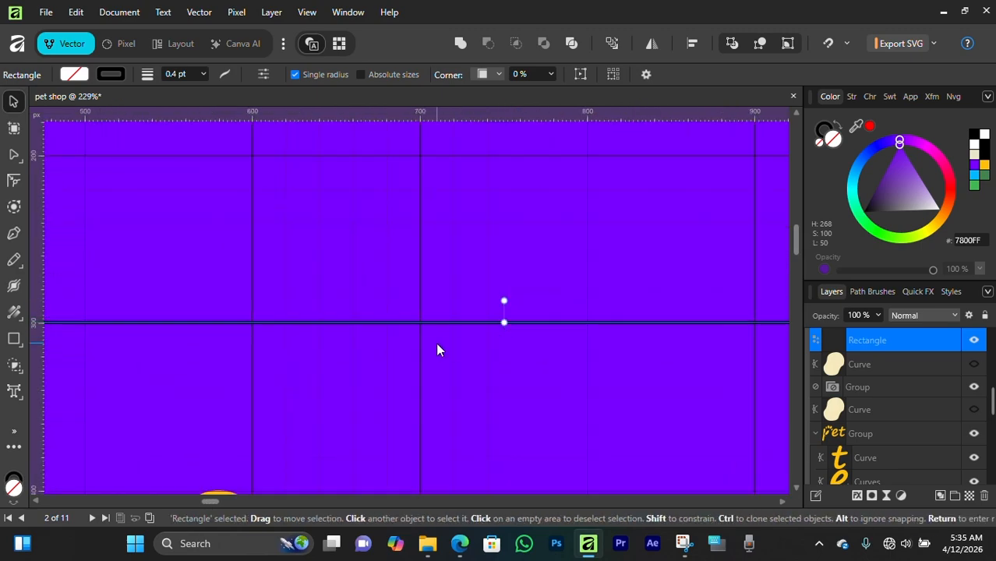
pyautogui.scroll(6, 406, 343)
pyautogui.scroll(2, 320, 263)
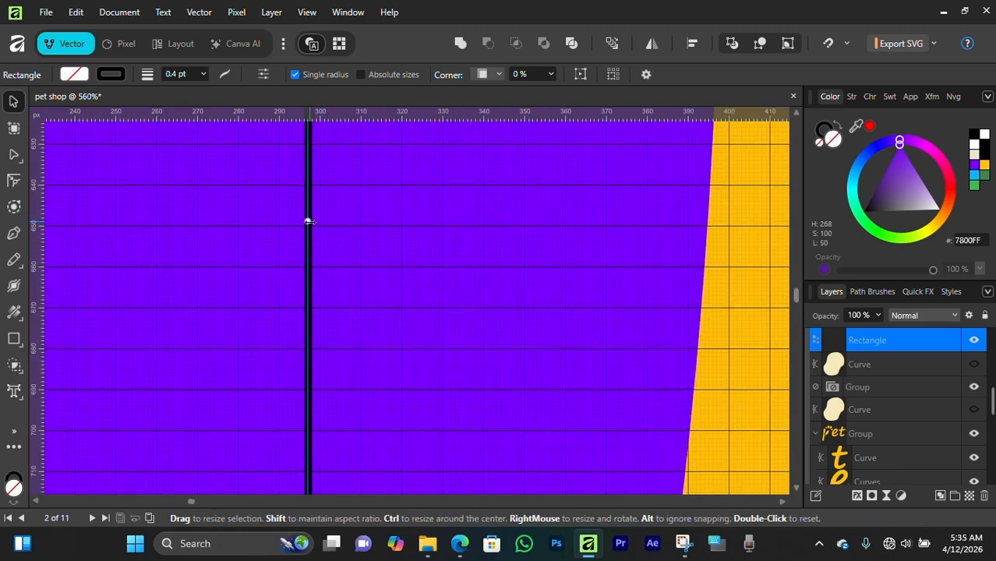
pyautogui.moveTo(307, 220); pyautogui.dragTo(320, 221)
# Fit the rectangle's bottom edge to the 1000 px grid line and its right edge to the 1200 px line.
pyautogui.scroll(-8, 320, 223)
pyautogui.scroll(5, 530, 339)
pyautogui.scroll(4, 558, 328)
pyautogui.hscroll(-4, 218, 343)
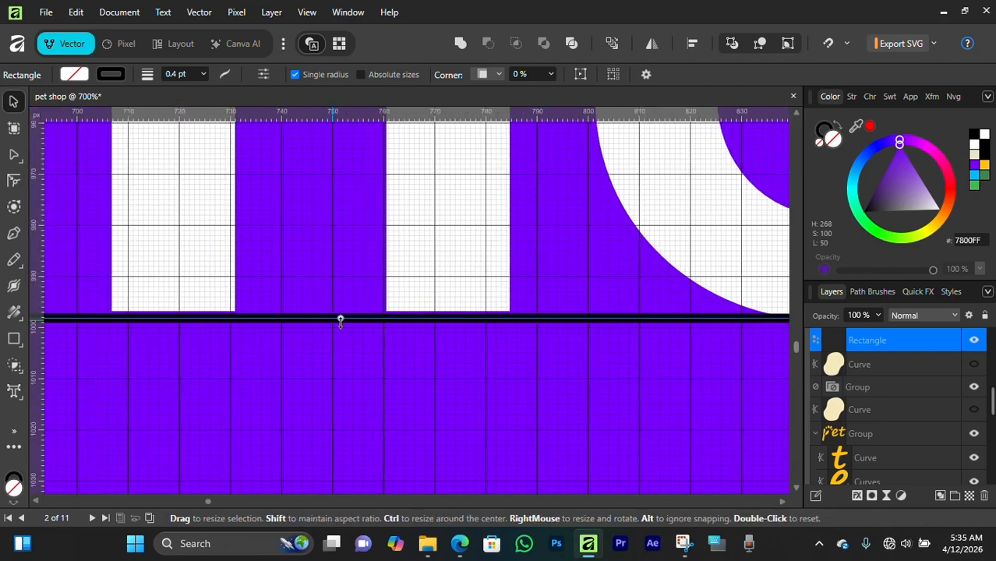
pyautogui.moveTo(341, 318); pyautogui.dragTo(341, 328)
pyautogui.scroll(-10, 342, 328)
pyautogui.scroll(5, 568, 218)
pyautogui.scroll(3, 505, 196)
pyautogui.moveTo(440, 240); pyautogui.dragTo(432, 238)
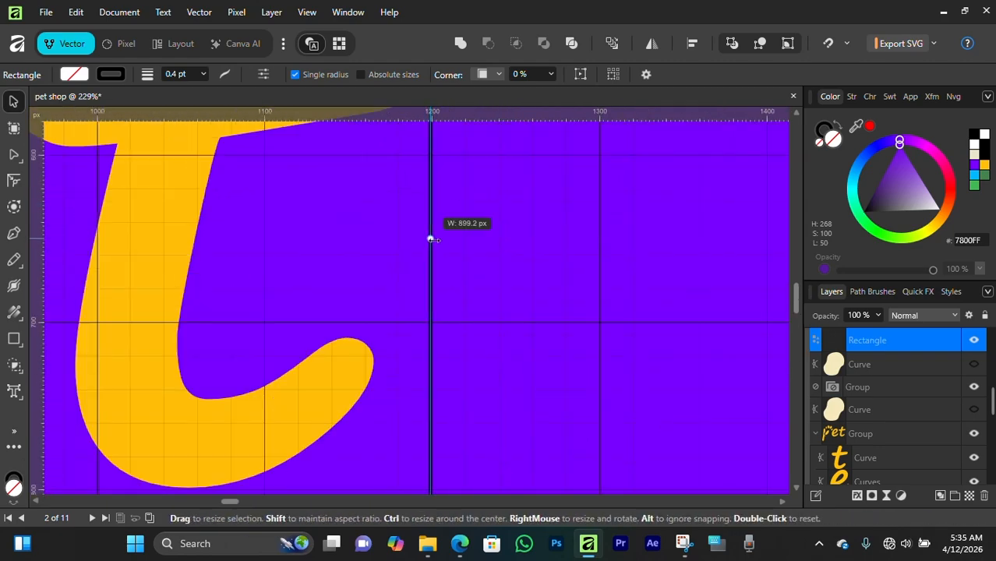
pyautogui.scroll(-10, 433, 238)
pyautogui.scroll(4, 437, 238)
pyautogui.scroll(3, 486, 238)
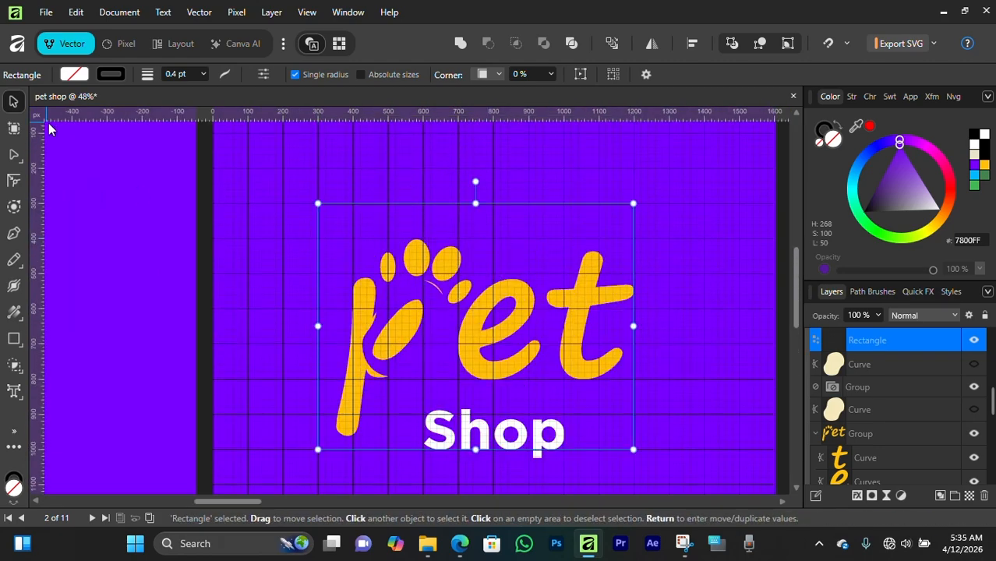
# Centre the rectangle horizontally on the artboard.
pyautogui.click(693, 44)
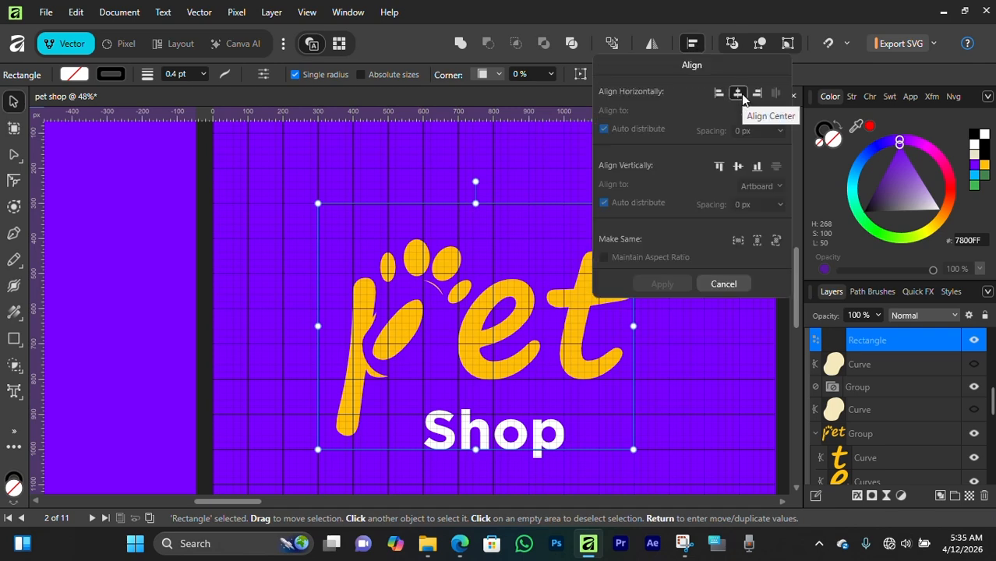
pyautogui.click(739, 93)
pyautogui.click(664, 284)
pyautogui.click(677, 312)
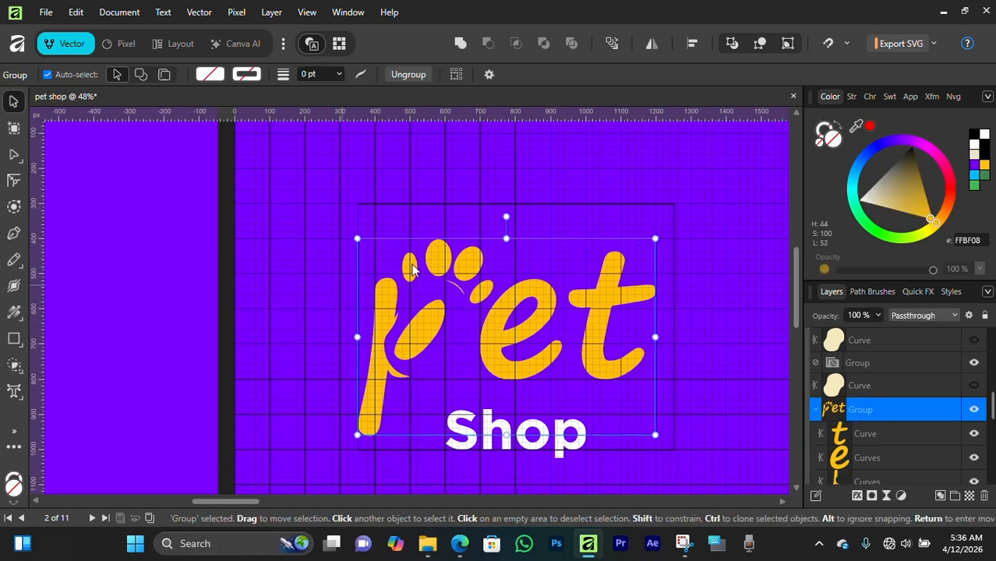
# Collapse the pet lettering group in the layer list and centre it horizontally on the artboard.
pyautogui.click(816, 409)
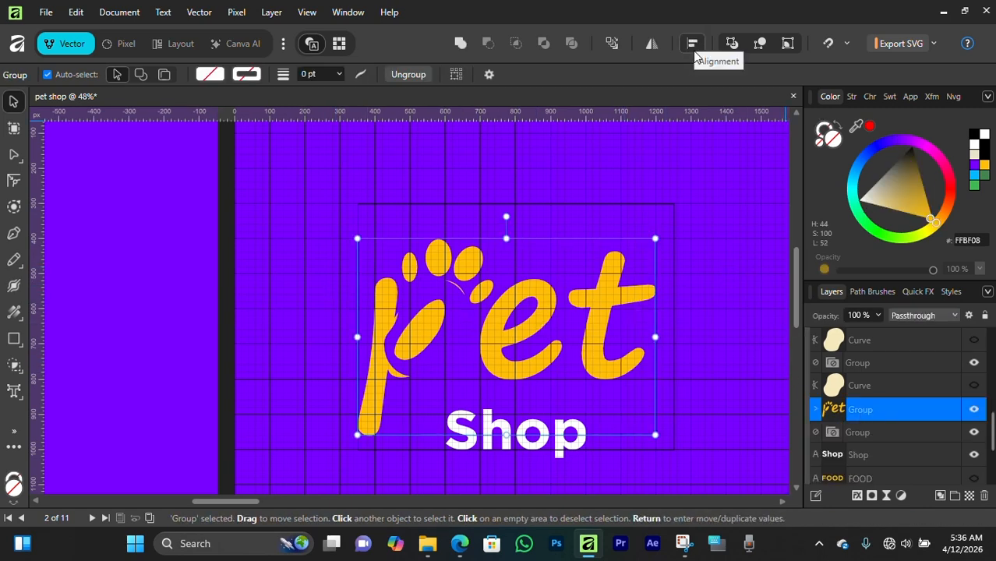
pyautogui.click(693, 45)
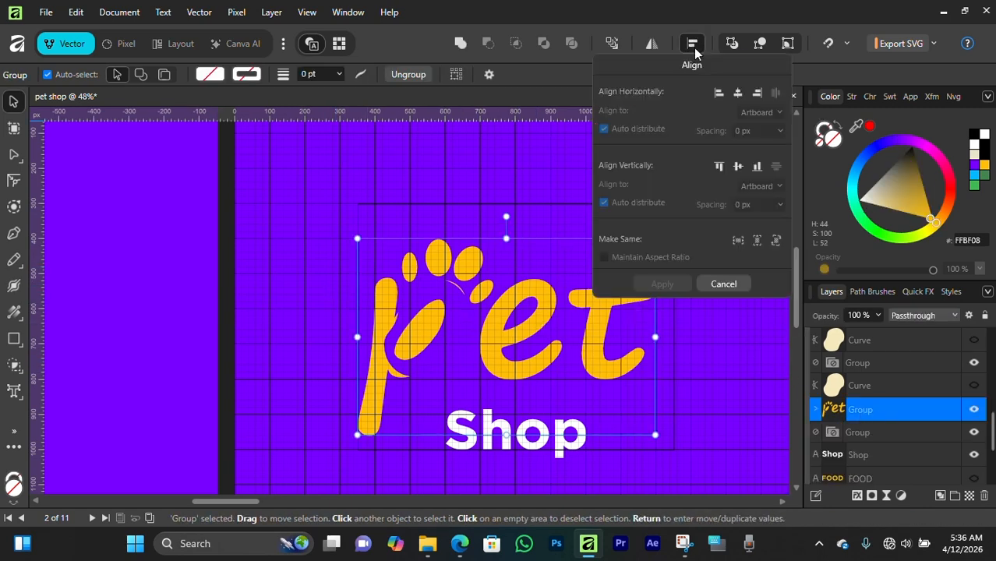
pyautogui.click(738, 92)
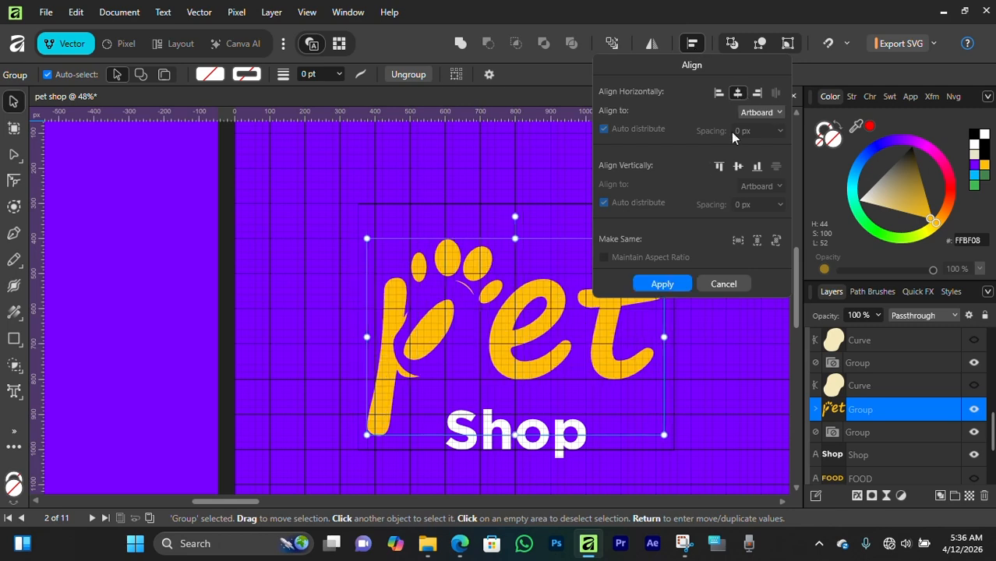
pyautogui.click(662, 284)
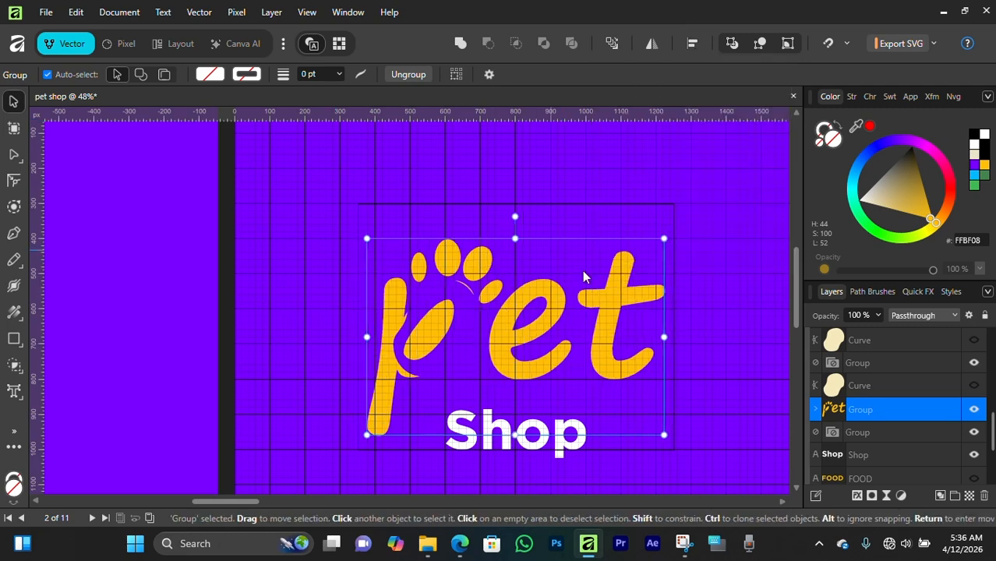
# Centre the Shop text horizontally on the artboard and deselect it.
pyautogui.scroll(-1, 573, 289)
pyautogui.click(514, 388)
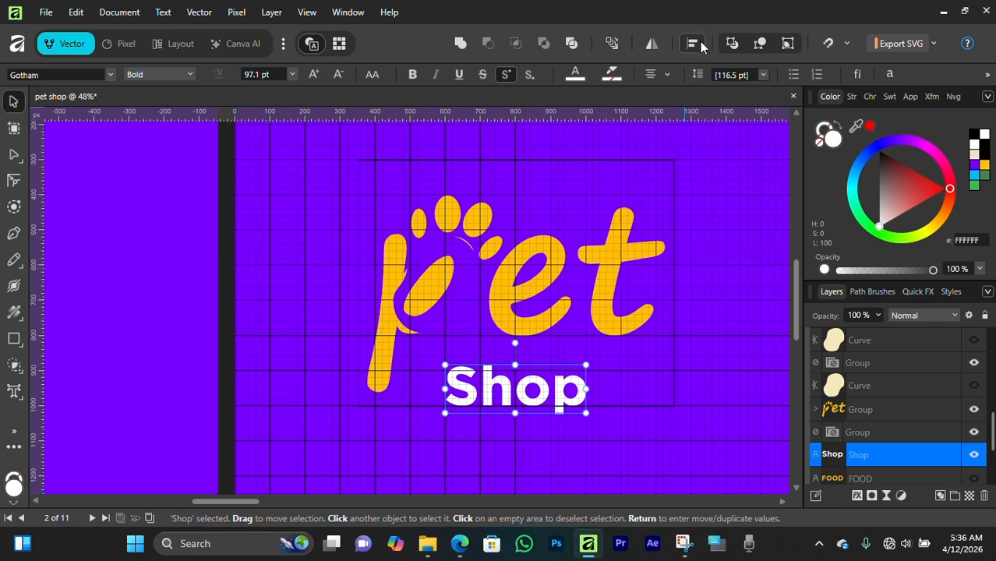
pyautogui.click(665, 75)
pyautogui.click(676, 150)
pyautogui.click(692, 44)
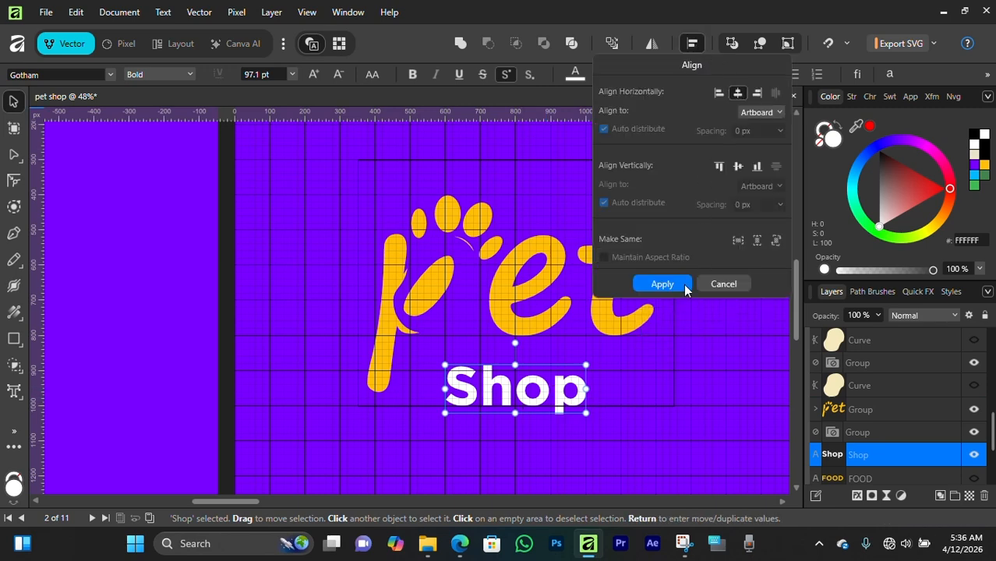
pyautogui.click(684, 284)
pyautogui.click(478, 272)
# Examine how the pet lettering, the Shop text and the surrounding rectangle line up with the grid lines.
pyautogui.scroll(1, 478, 272)
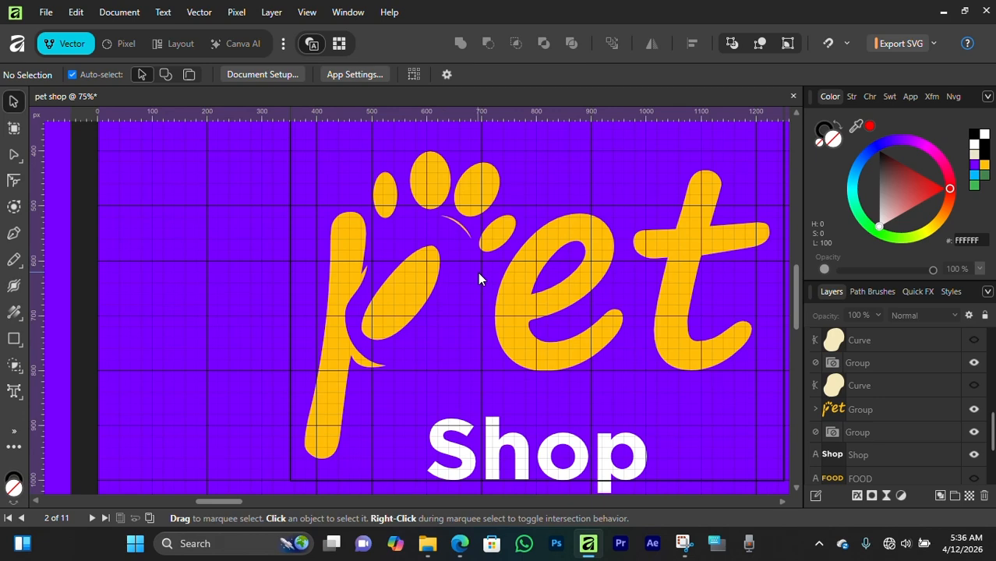
pyautogui.hscroll(2, 478, 272)
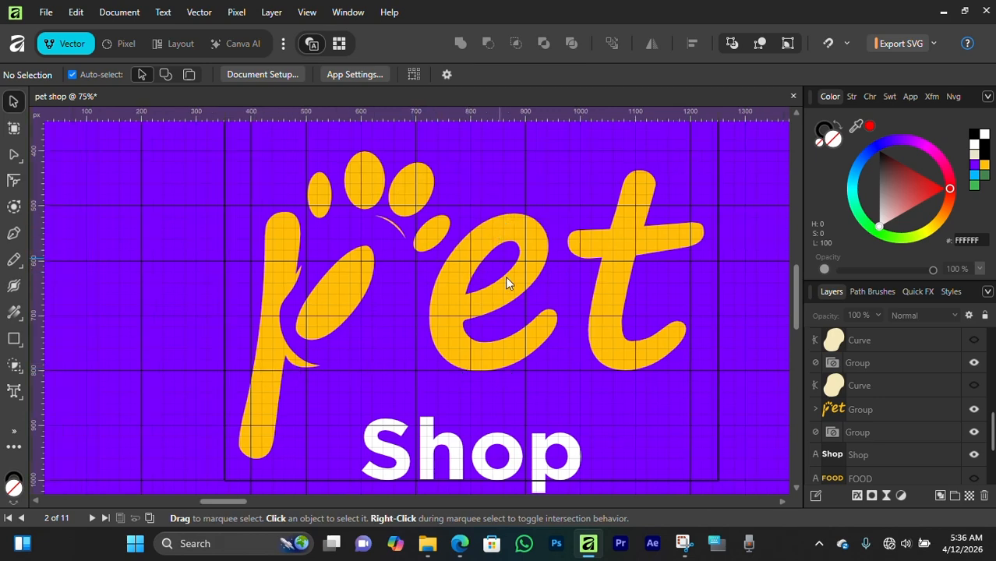
pyautogui.scroll(-4, 484, 326)
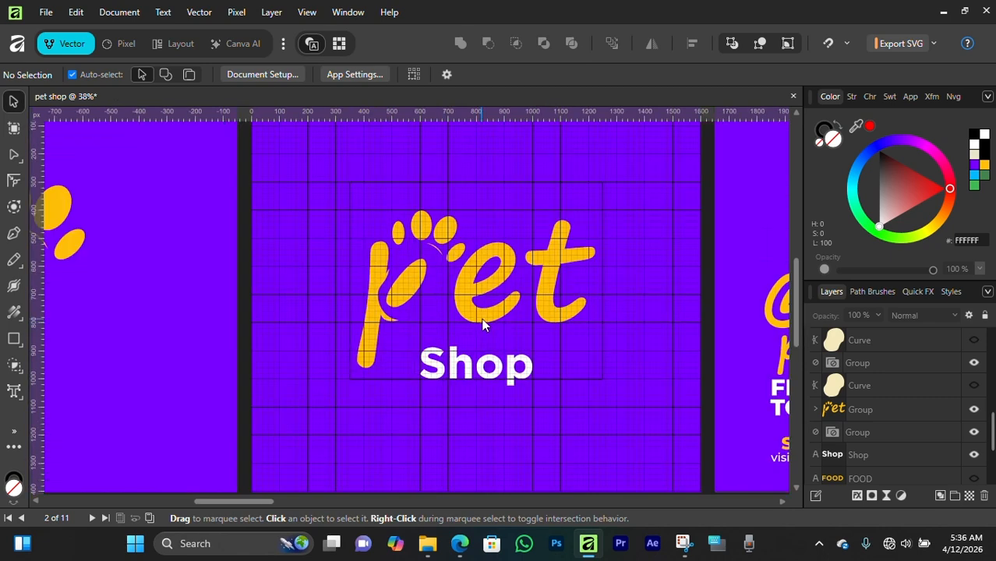
pyautogui.scroll(4, 483, 326)
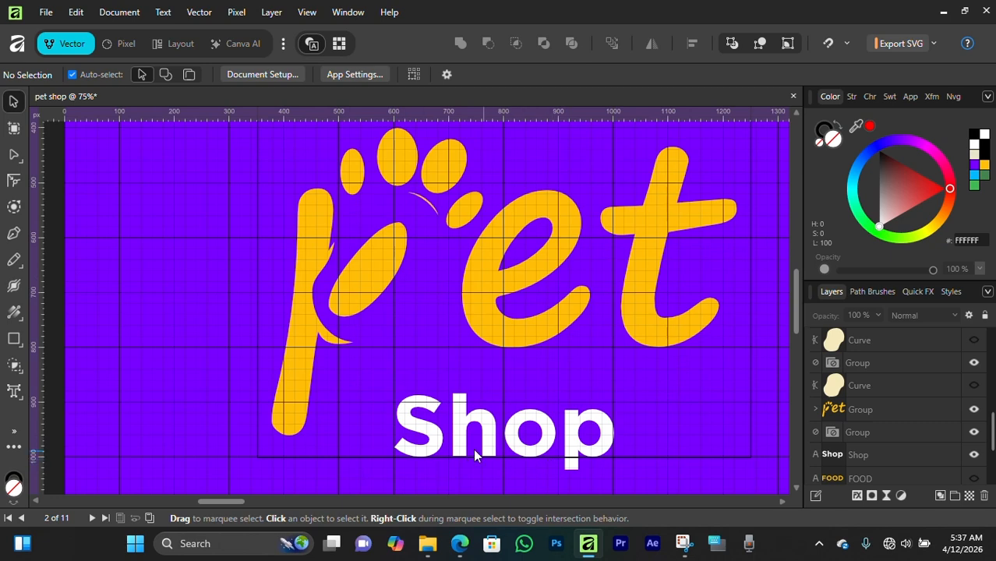
pyautogui.scroll(6, 475, 454)
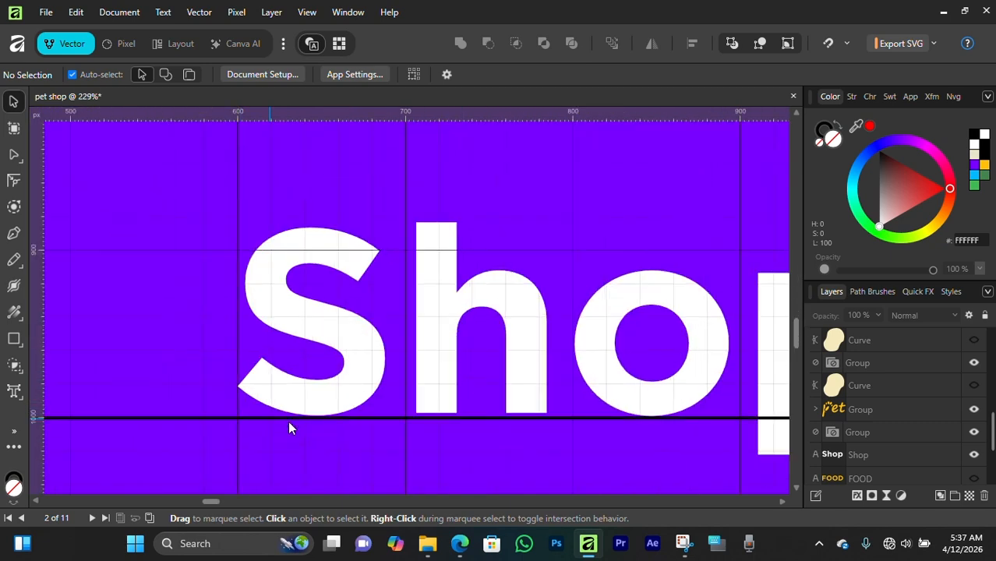
pyautogui.scroll(-8, 682, 398)
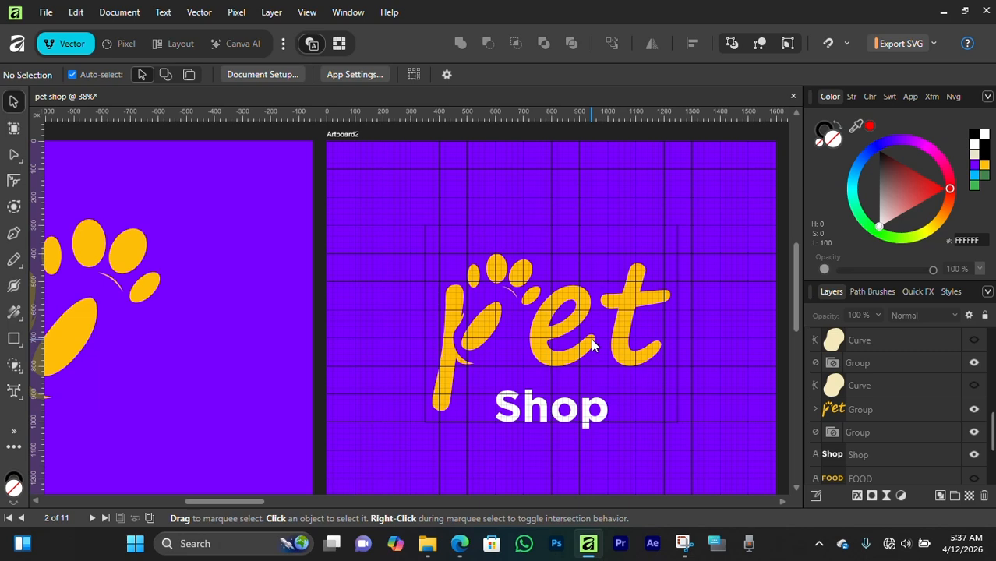
pyautogui.scroll(2, 596, 336)
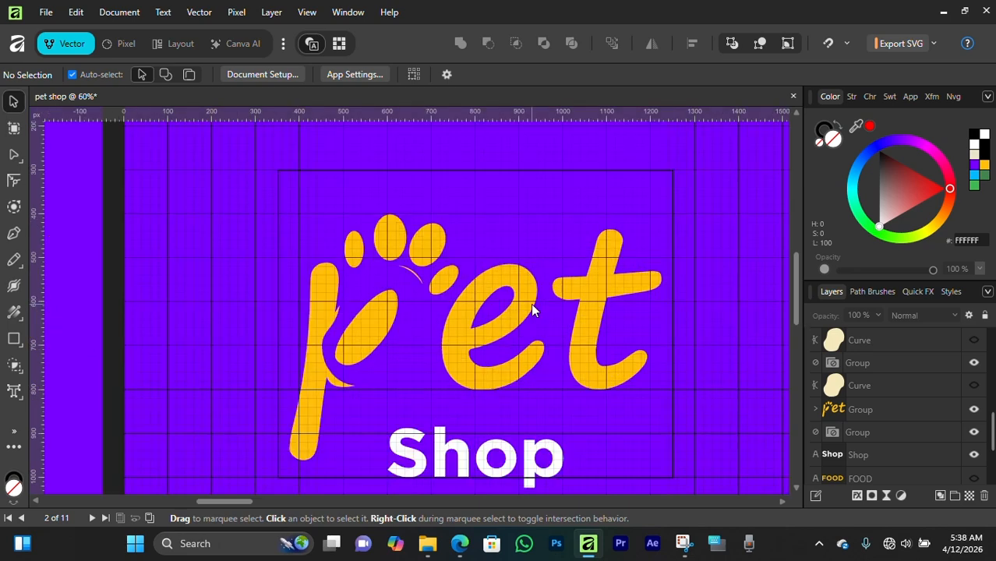
pyautogui.hscroll(-2, 532, 308)
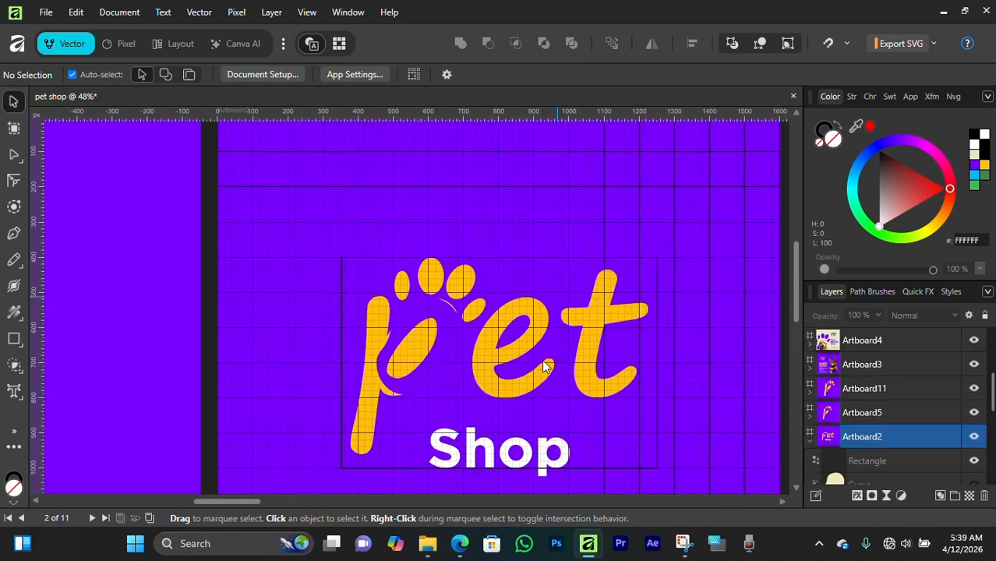
pyautogui.scroll(-1, 548, 267)
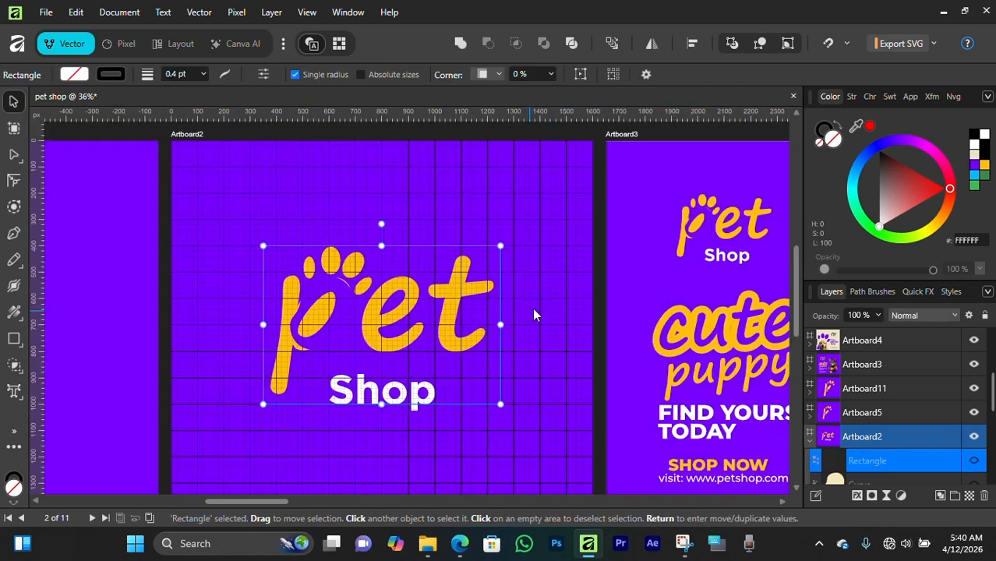
# Select the large pet lettering together with the Shop text and choose SVG as the export format for the selection.
pyautogui.click(535, 308)
pyautogui.moveTo(165, 203); pyautogui.dragTo(531, 454)
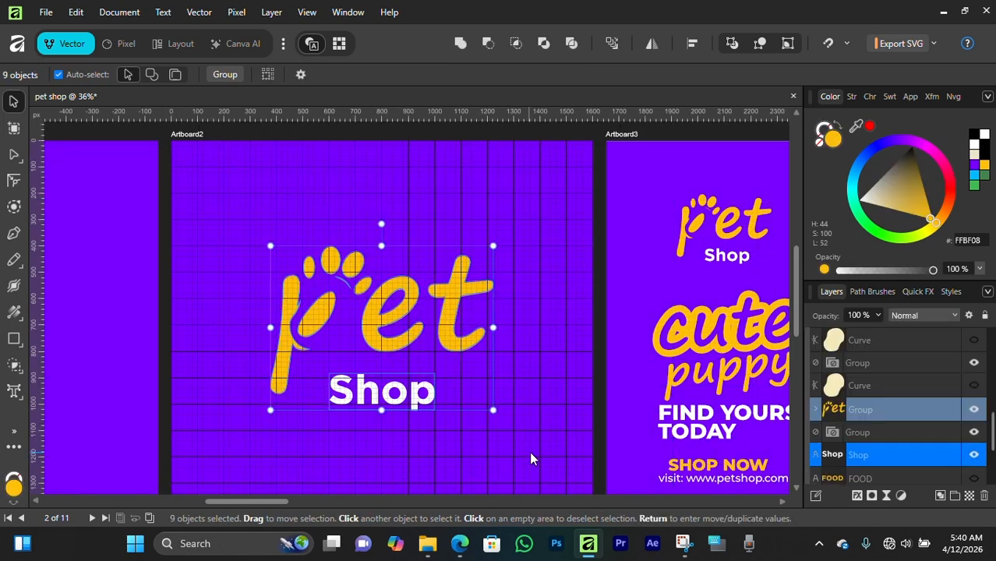
pyautogui.click(933, 45)
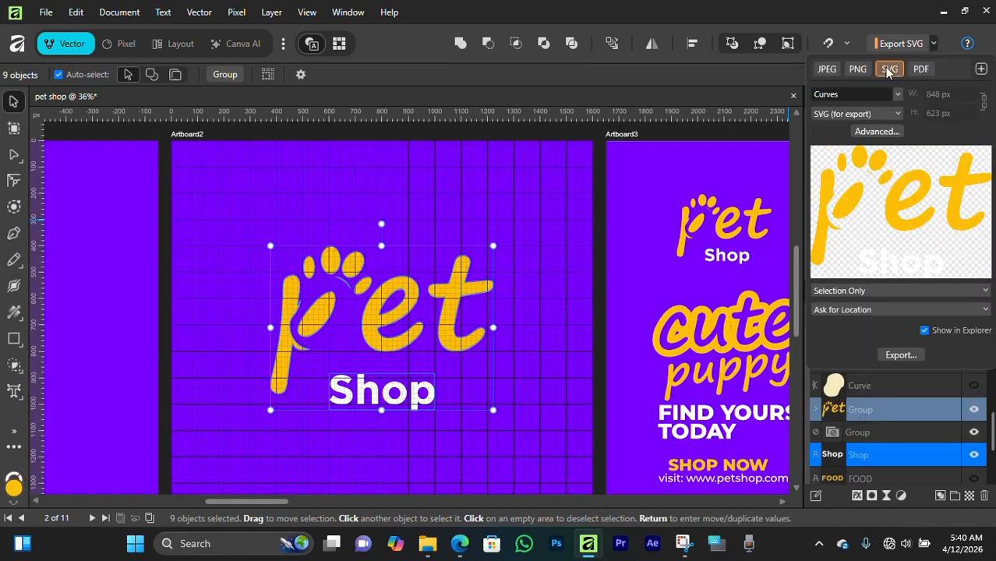
pyautogui.click(981, 69)
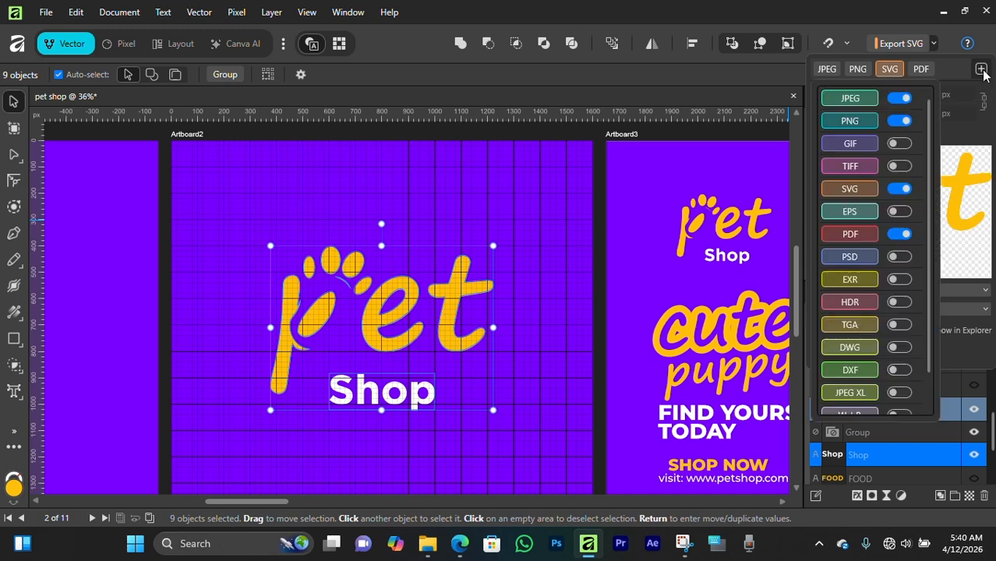
pyautogui.scroll(-1, 870, 226)
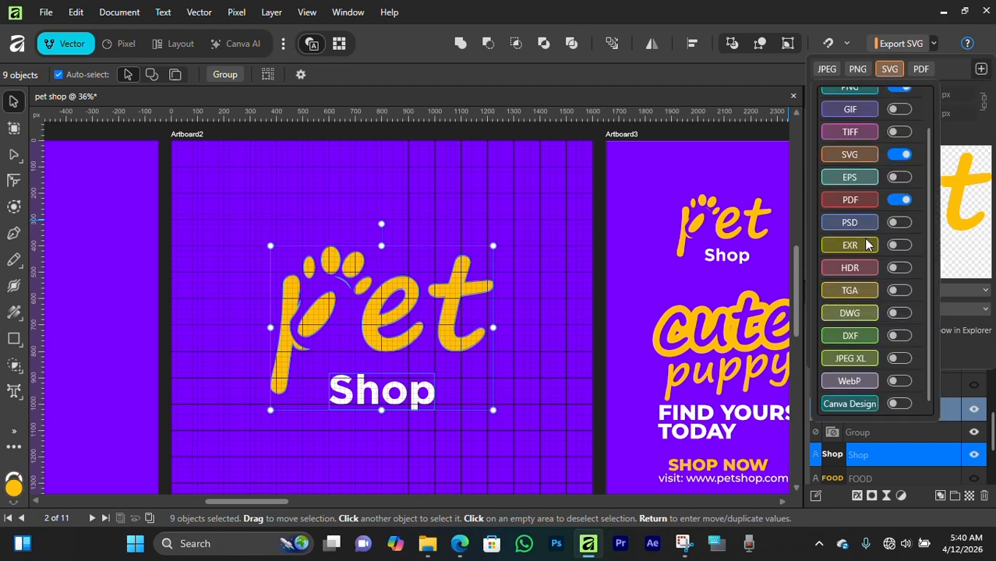
pyautogui.scroll(1, 869, 234)
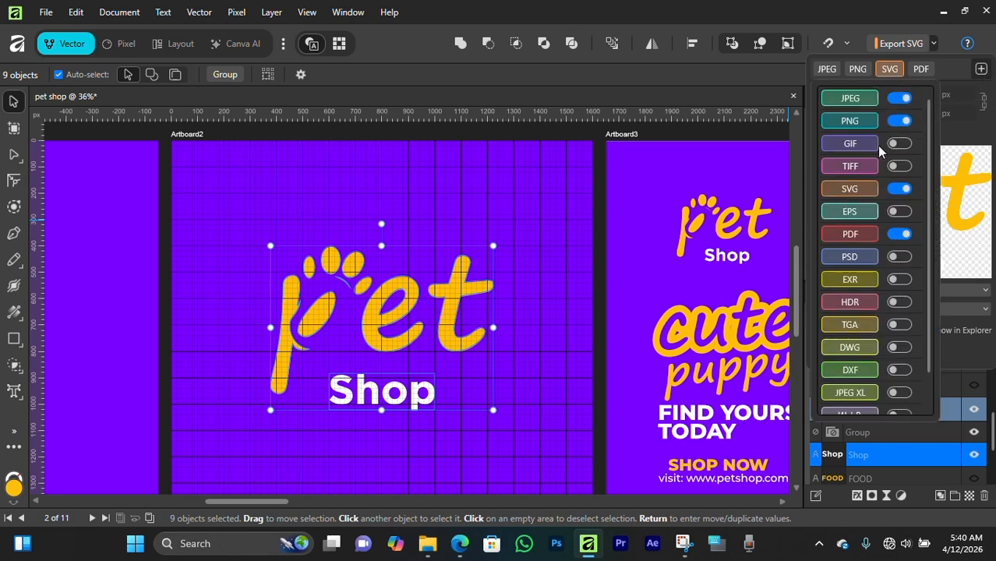
pyautogui.click(893, 69)
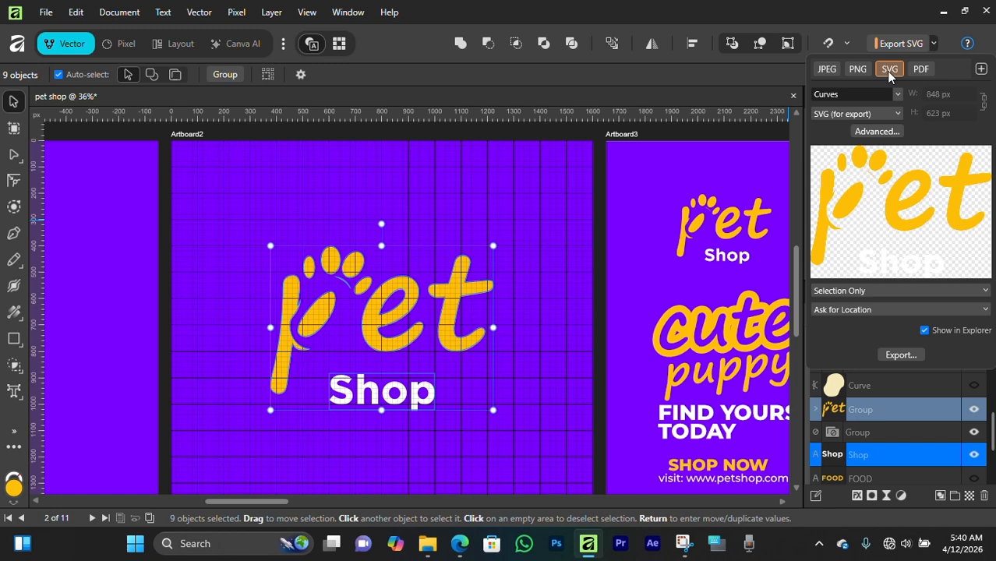
# Export the selected wordmark to the Affinity folder as an SVG file named Pet Shop Logo.
pyautogui.click(901, 354)
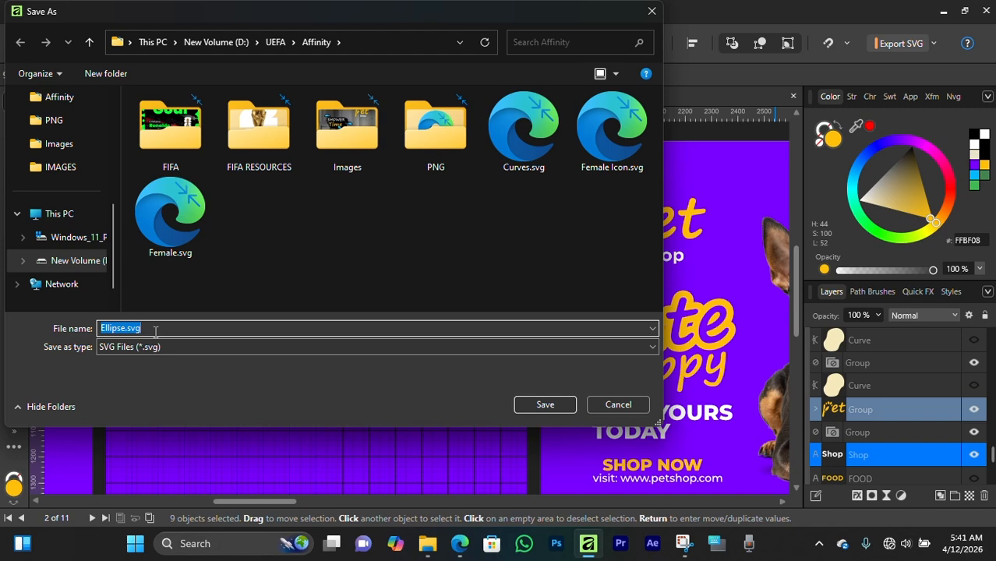
pyautogui.write('Pet Sho')
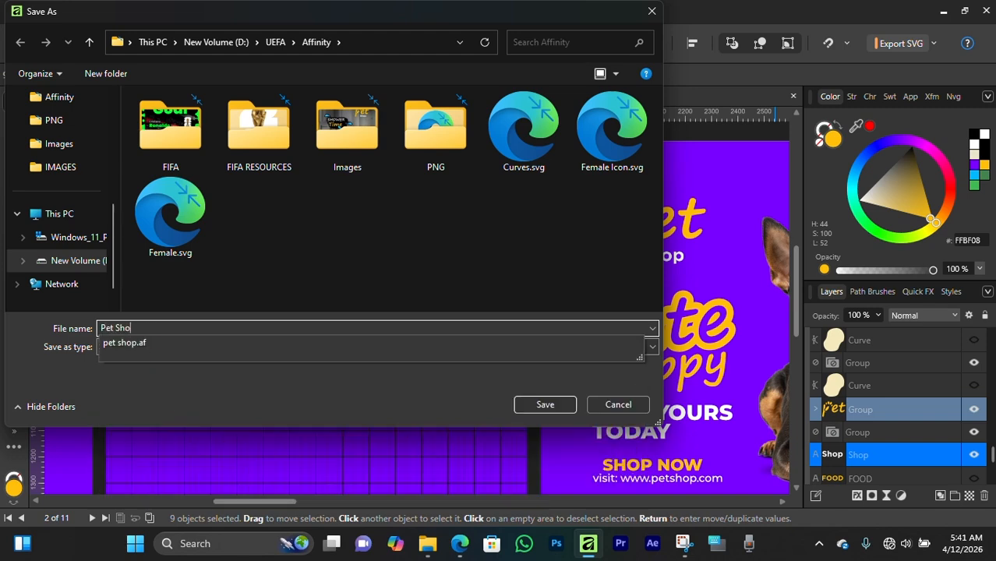
pyautogui.write('p Logo')
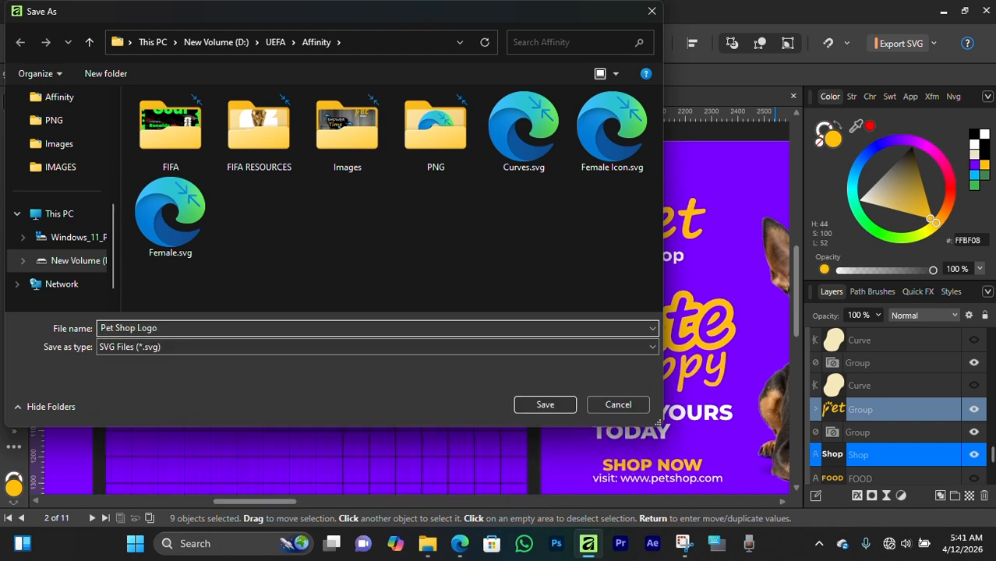
pyautogui.press('Return')
pyautogui.click(597, 10)
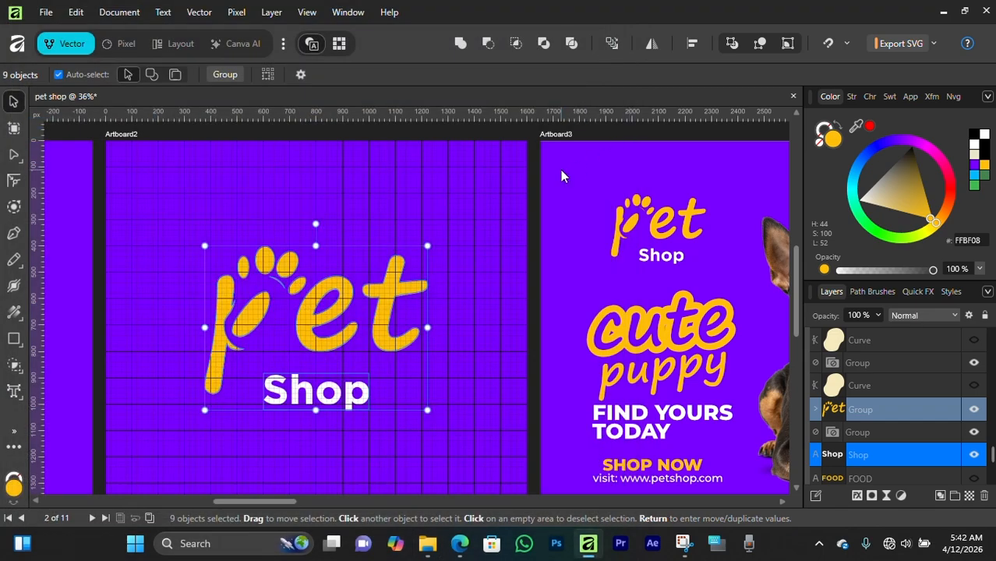
# Replace the linked logo document on the cute puppy artboard with Pet Shop Logo.svg.
pyautogui.hscroll(1, 562, 171)
pyautogui.click(539, 228)
pyautogui.hscroll(2, 539, 228)
pyautogui.click(574, 75)
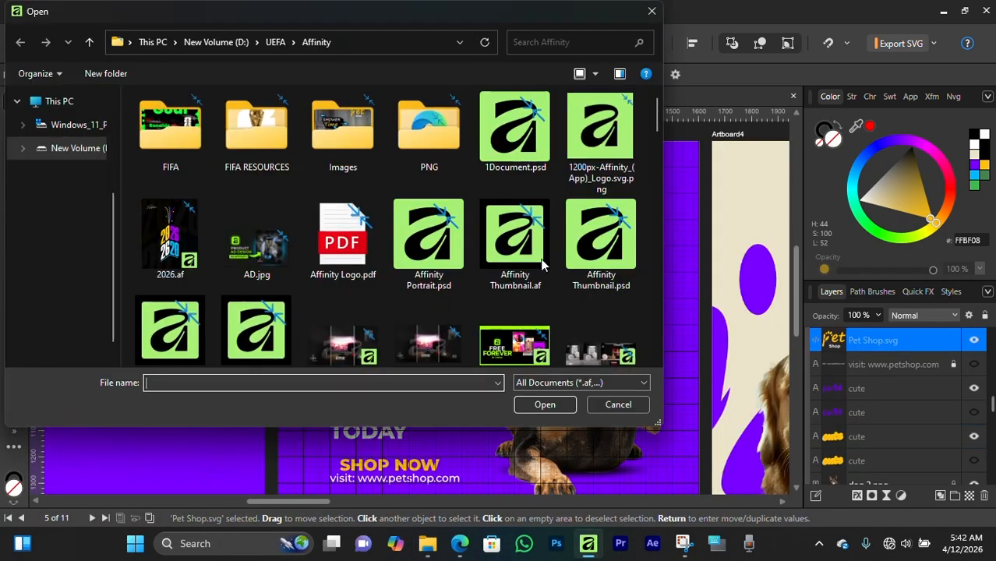
pyautogui.scroll(-15, 373, 236)
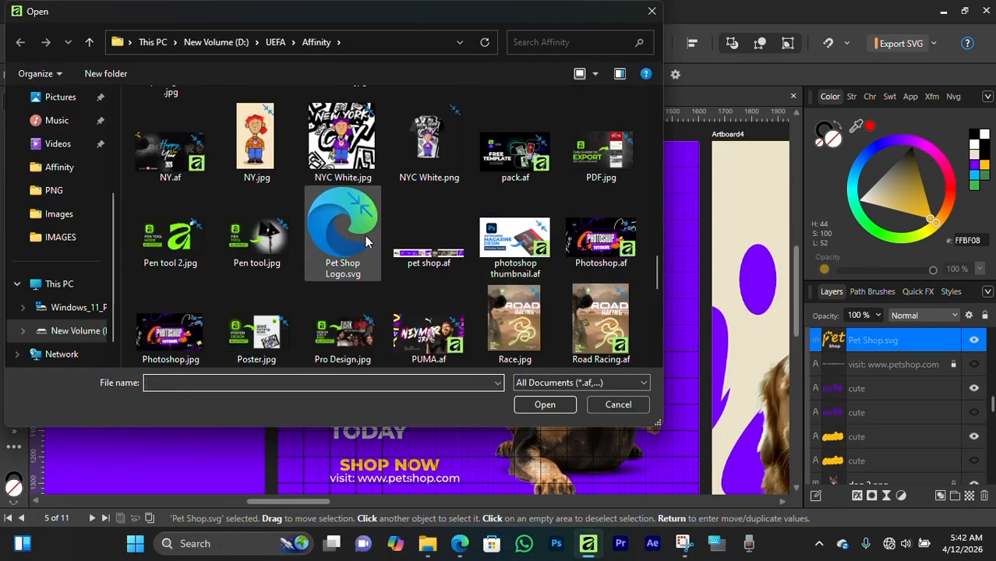
pyautogui.doubleClick(365, 236)
# Replace the black logo document on the They NEED You artboard with Pet Shop Logo.svg.
pyautogui.hscroll(2, 553, 231)
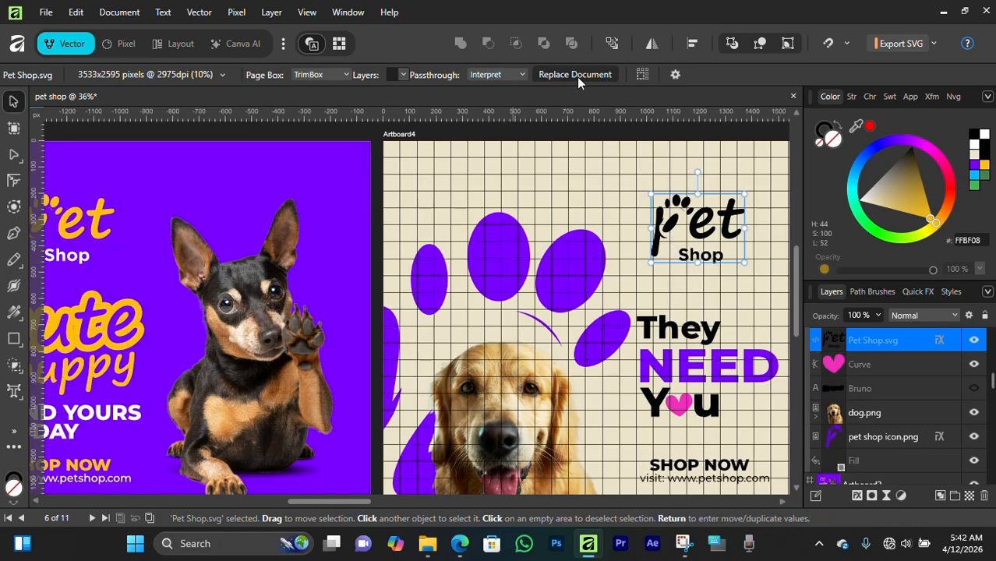
pyautogui.click(577, 76)
pyautogui.scroll(-10, 373, 267)
pyautogui.click(354, 254)
pyautogui.click(558, 407)
pyautogui.hscroll(2, 599, 305)
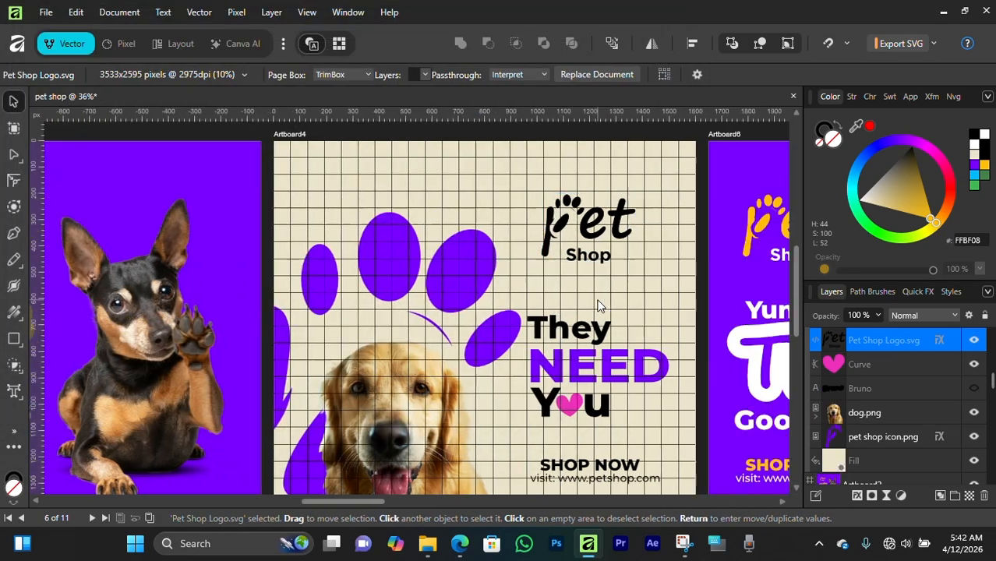
# Replace the logo document on the Yummy Treats! artboard with Pet Shop Logo.svg.
pyautogui.hscroll(5, 597, 303)
pyautogui.click(220, 248)
pyautogui.hscroll(-1, 328, 234)
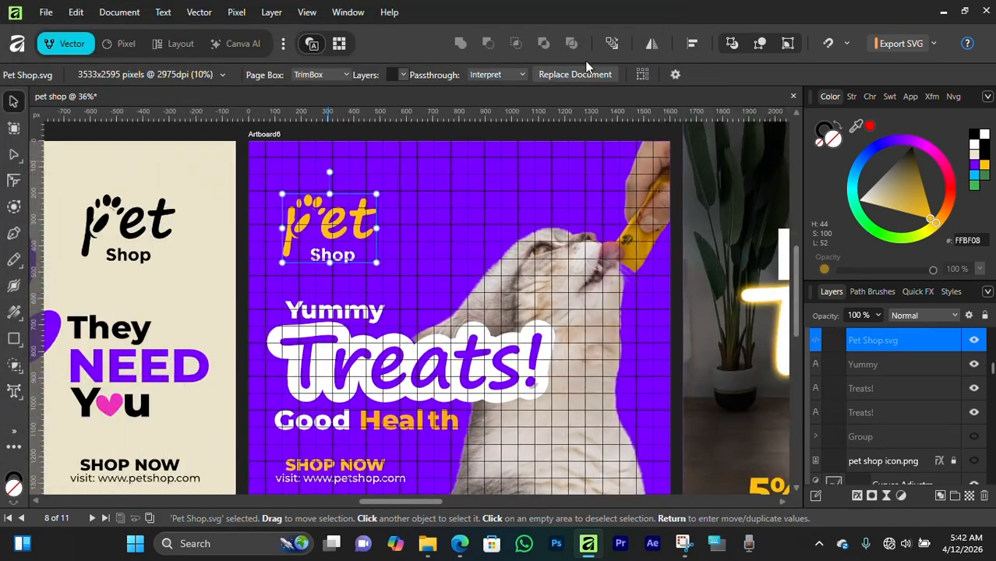
pyautogui.click(581, 74)
pyautogui.scroll(-10, 349, 260)
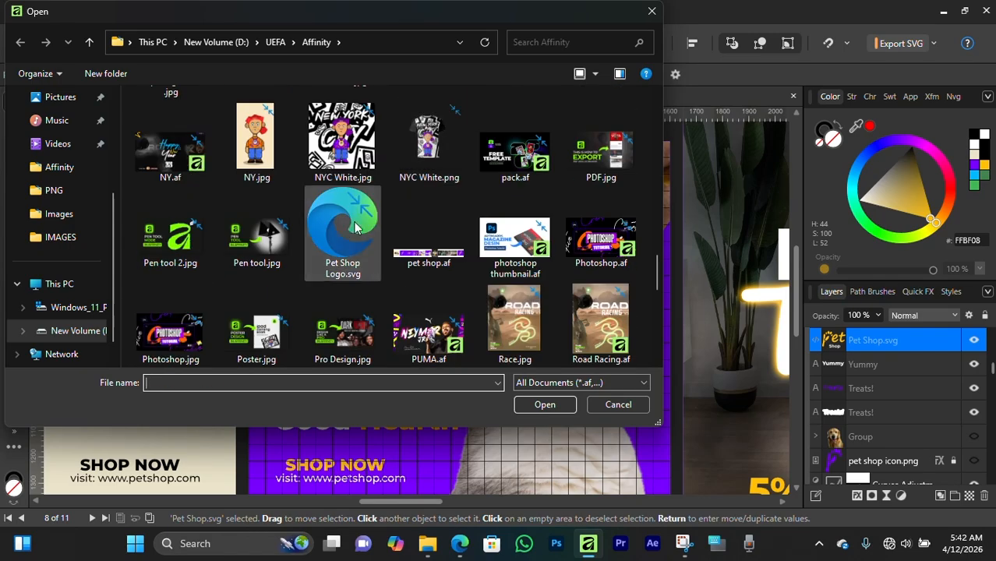
pyautogui.click(355, 226)
pyautogui.click(539, 407)
# Replace the logo document above the MORE Toys! heading with Pet Shop Logo.svg.
pyautogui.hscroll(5, 559, 369)
pyautogui.click(466, 170)
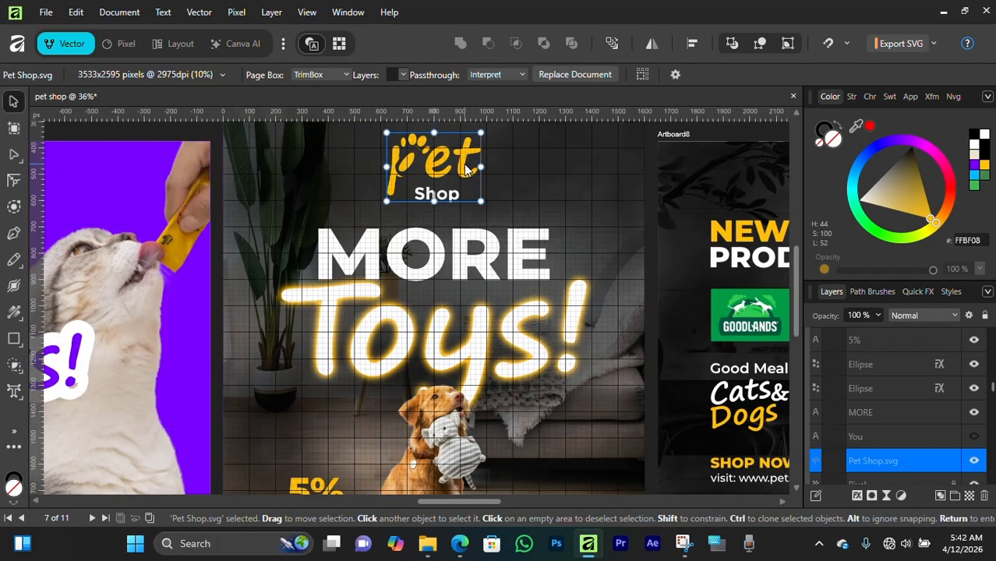
pyautogui.click(575, 74)
pyautogui.scroll(-10, 290, 316)
pyautogui.click(343, 234)
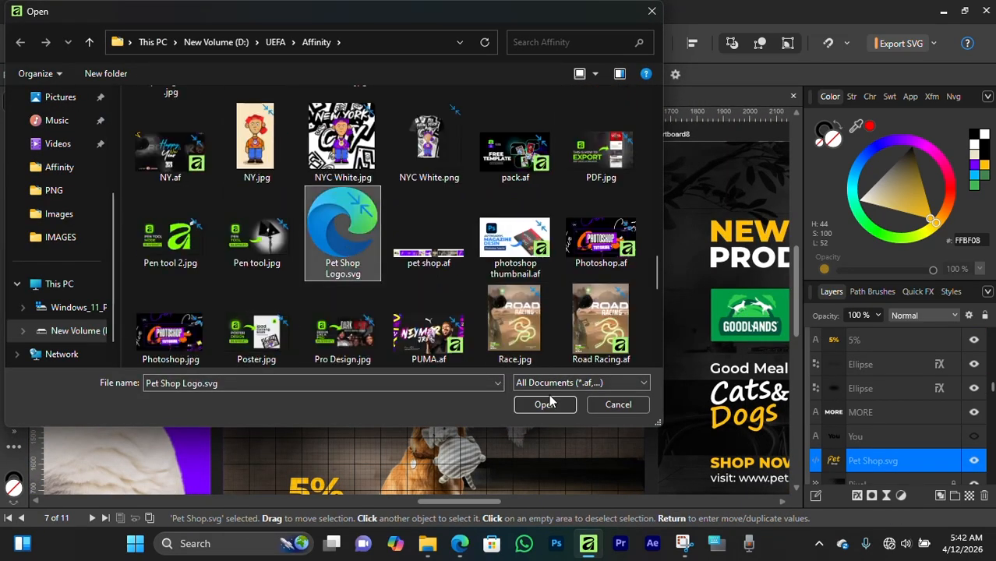
pyautogui.click(545, 404)
# Replace the logo document on the Goodlands new product artboard with Pet Shop Logo.svg.
pyautogui.hscroll(5, 535, 263)
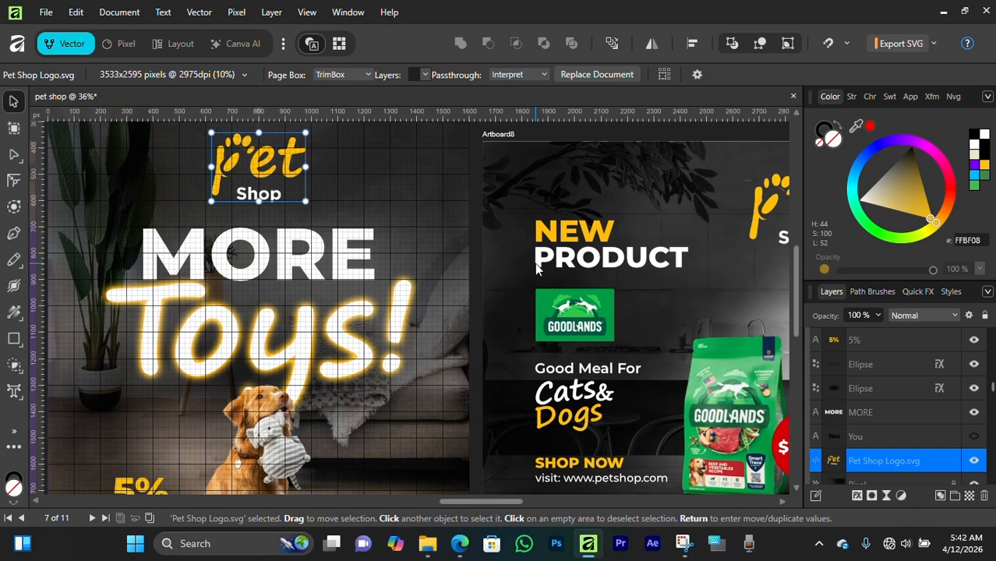
pyautogui.hscroll(5, 535, 262)
pyautogui.click(597, 179)
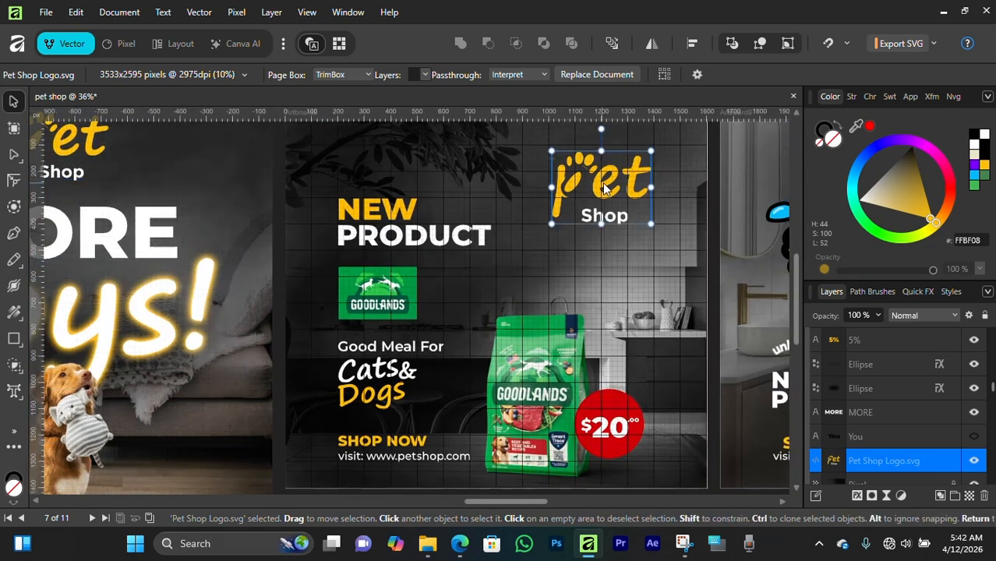
pyautogui.click(559, 75)
pyautogui.scroll(-10, 323, 299)
pyautogui.click(343, 234)
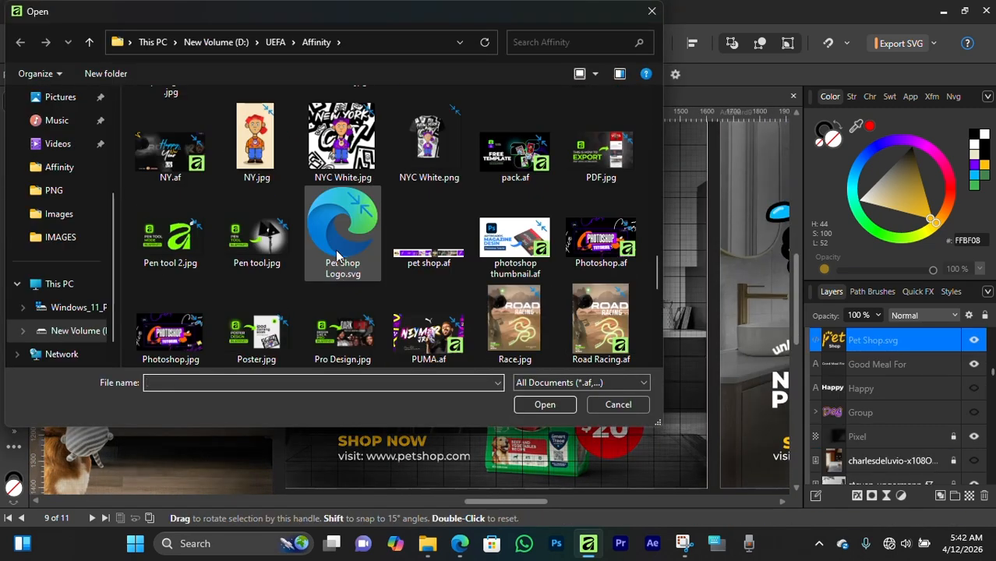
pyautogui.click(535, 405)
# Replace the logo document on the Shower Time artboard with Pet Shop Logo.svg.
pyautogui.hscroll(8, 613, 253)
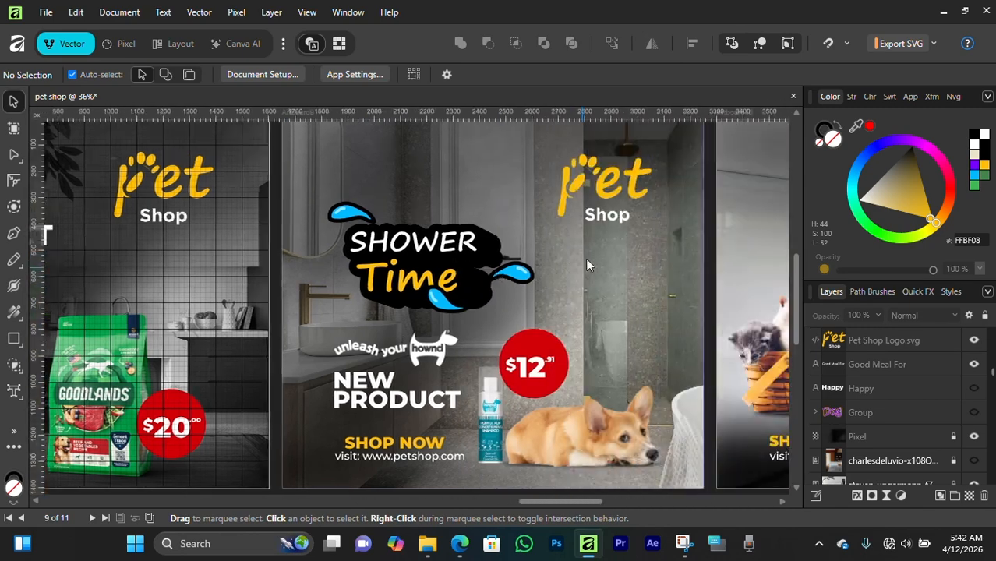
pyautogui.click(616, 187)
pyautogui.click(557, 73)
pyautogui.scroll(-10, 403, 257)
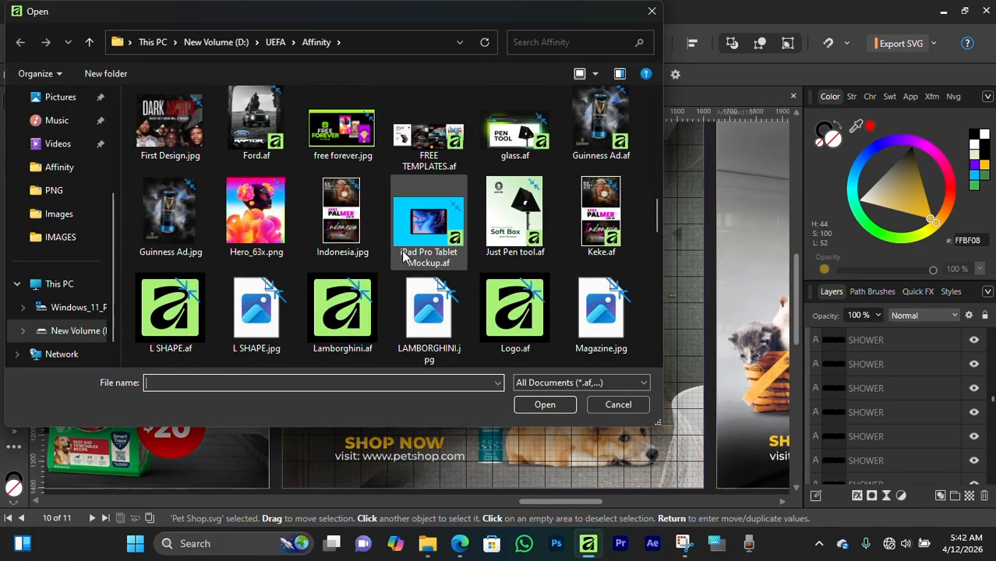
pyautogui.scroll(-3, 403, 258)
pyautogui.click(335, 227)
pyautogui.click(534, 402)
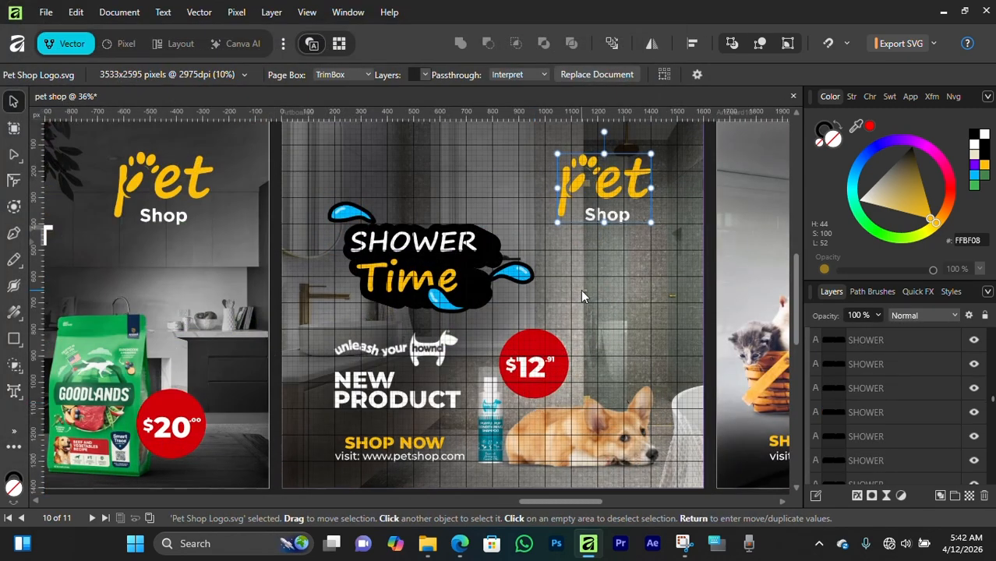
# Replace the logo document on the Own a Pet Today artboard with Pet Shop Logo.svg and deselect it.
pyautogui.hscroll(8, 605, 261)
pyautogui.click(616, 183)
pyautogui.hscroll(4, 615, 183)
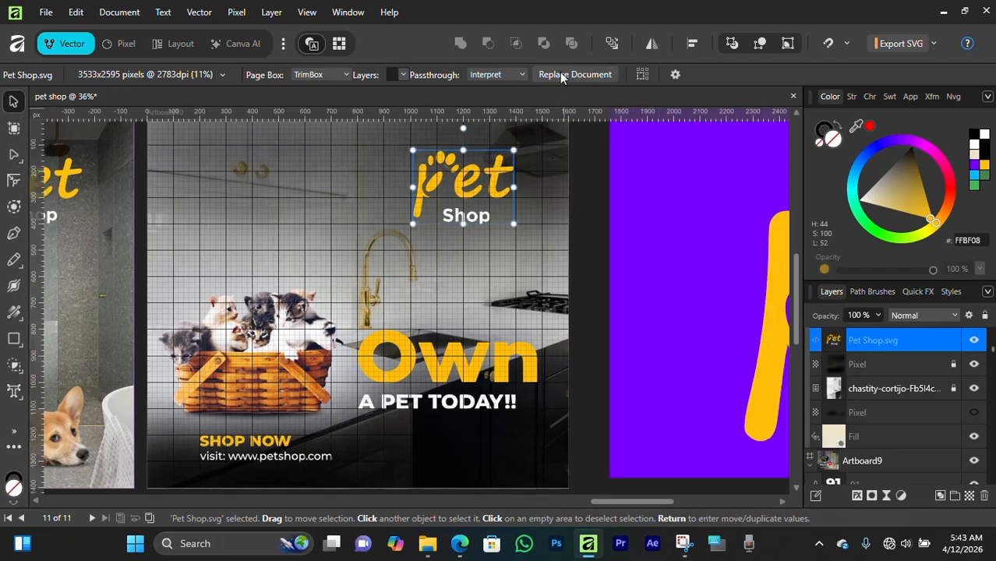
pyautogui.click(656, 73)
pyautogui.scroll(-10, 527, 229)
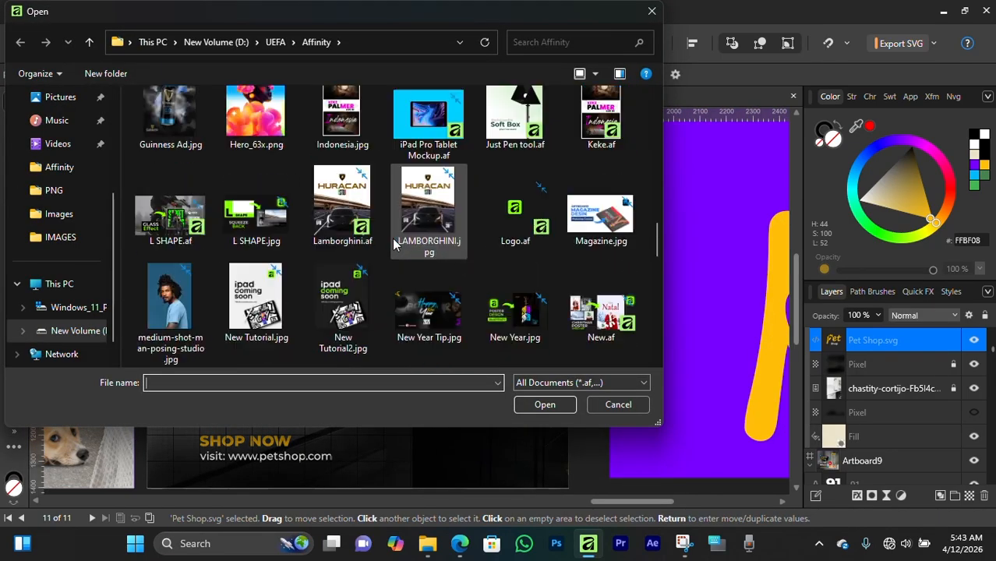
pyautogui.click(335, 184)
pyautogui.scroll(1, 335, 183)
pyautogui.click(545, 404)
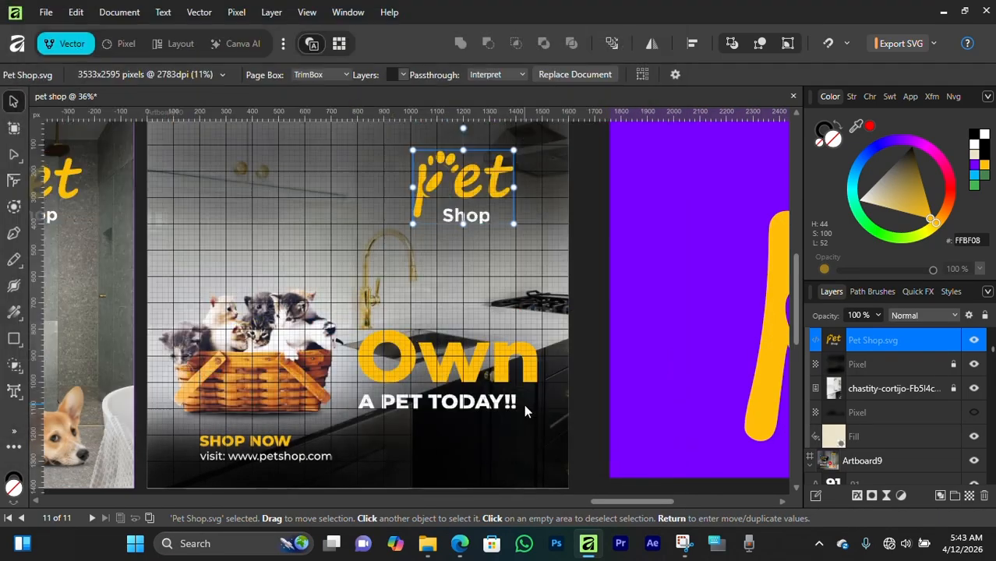
pyautogui.click(470, 266)
# Review the wordmark and the replaced logos across all the artboards, ending at the Goodlands new product design.
pyautogui.hscroll(3, 470, 265)
pyautogui.hscroll(-20, 470, 265)
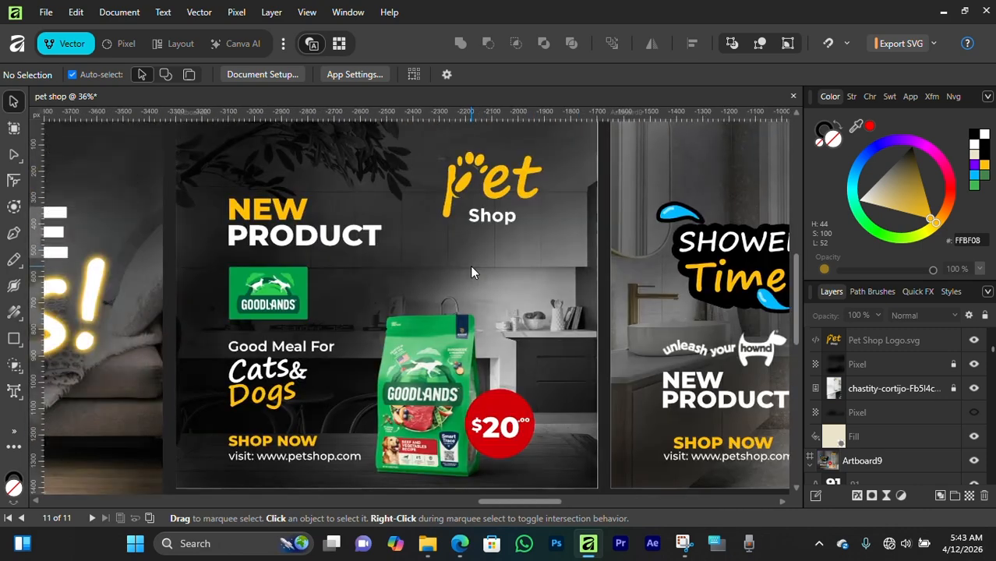
pyautogui.hscroll(-15, 470, 265)
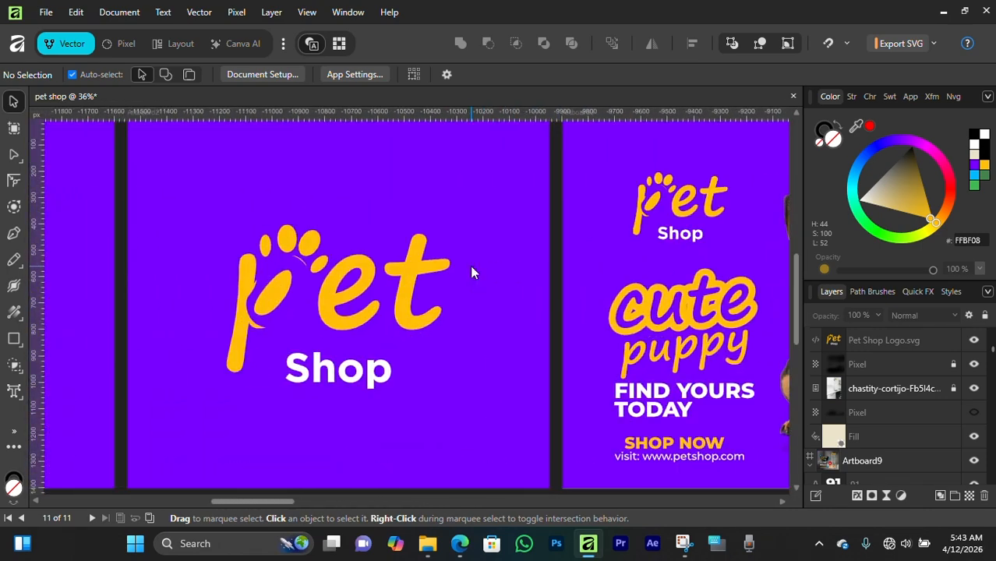
pyautogui.click(515, 295)
pyautogui.doubleClick(228, 289)
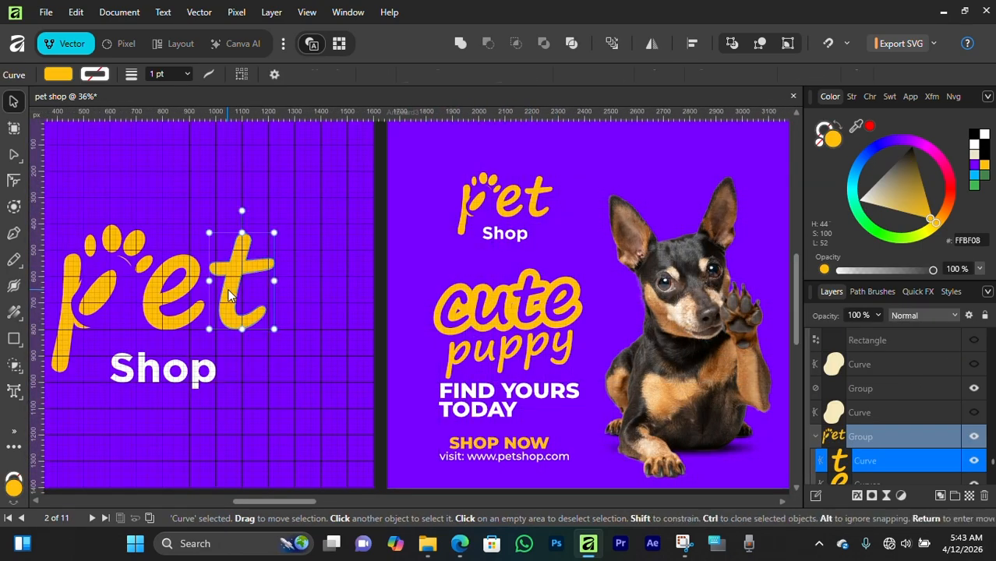
pyautogui.click(535, 302)
pyautogui.hscroll(1, 535, 302)
pyautogui.hscroll(10, 535, 301)
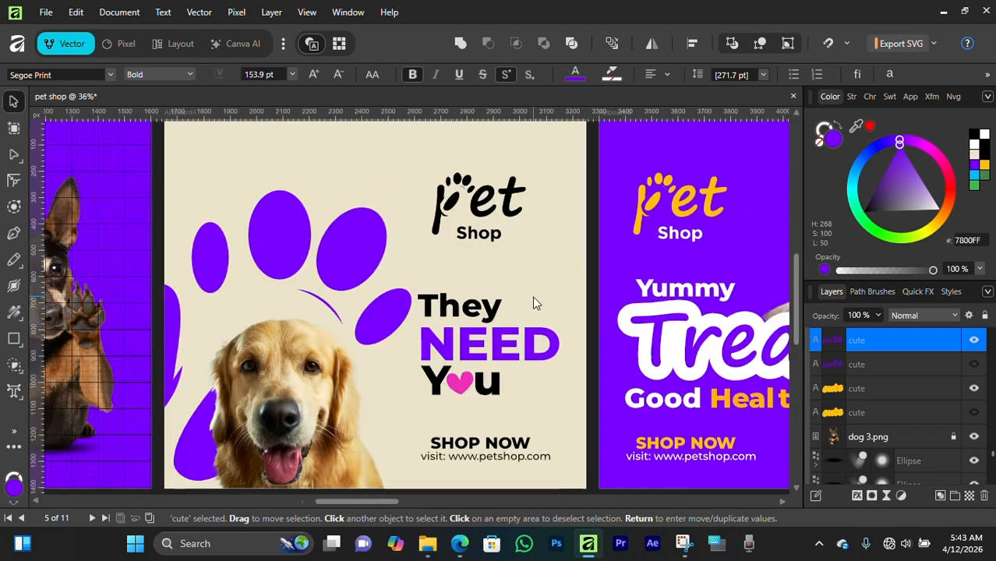
pyautogui.hscroll(13, 533, 304)
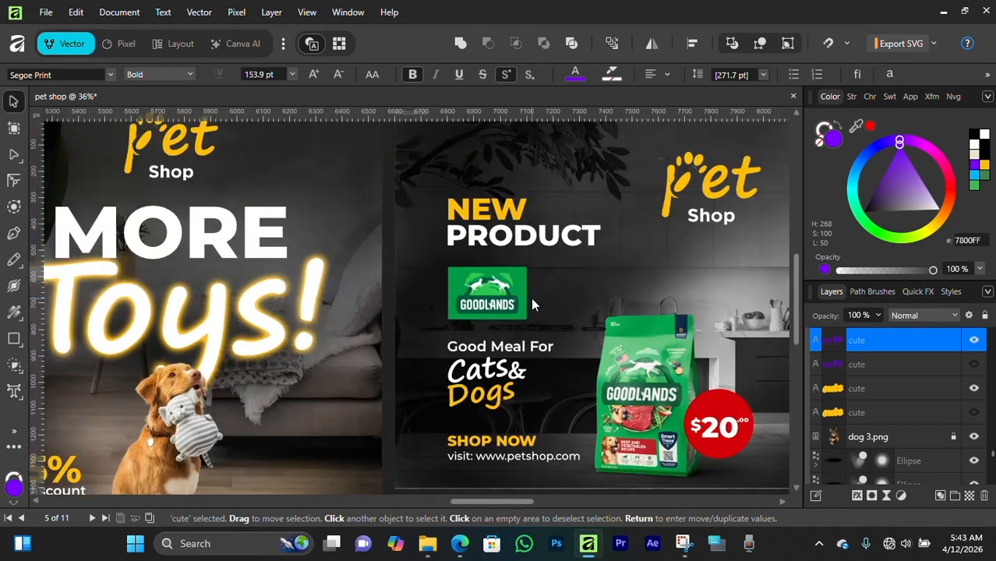
pyautogui.hscroll(2, 532, 304)
pyautogui.click(538, 319)
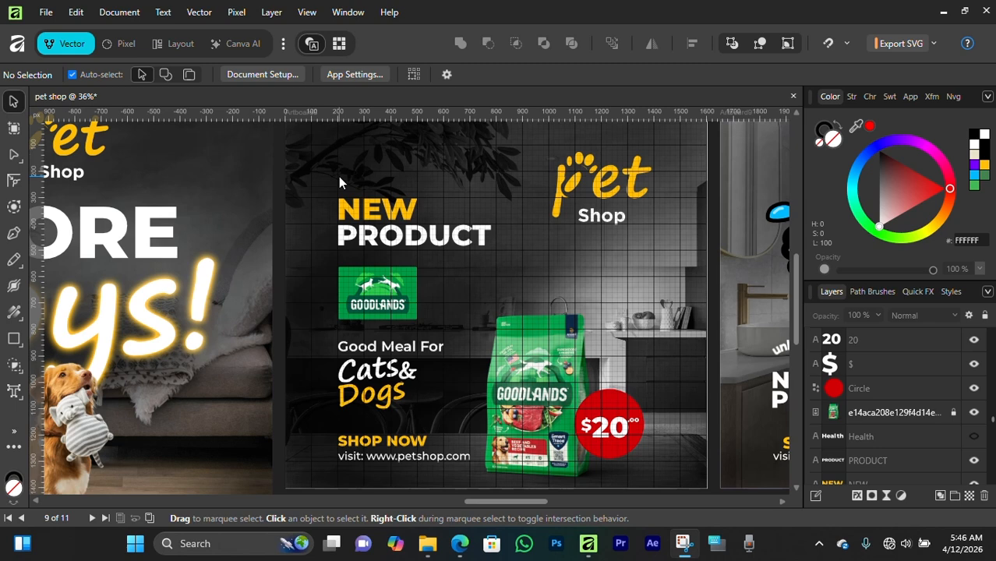
pyautogui.scroll(2, 339, 180)
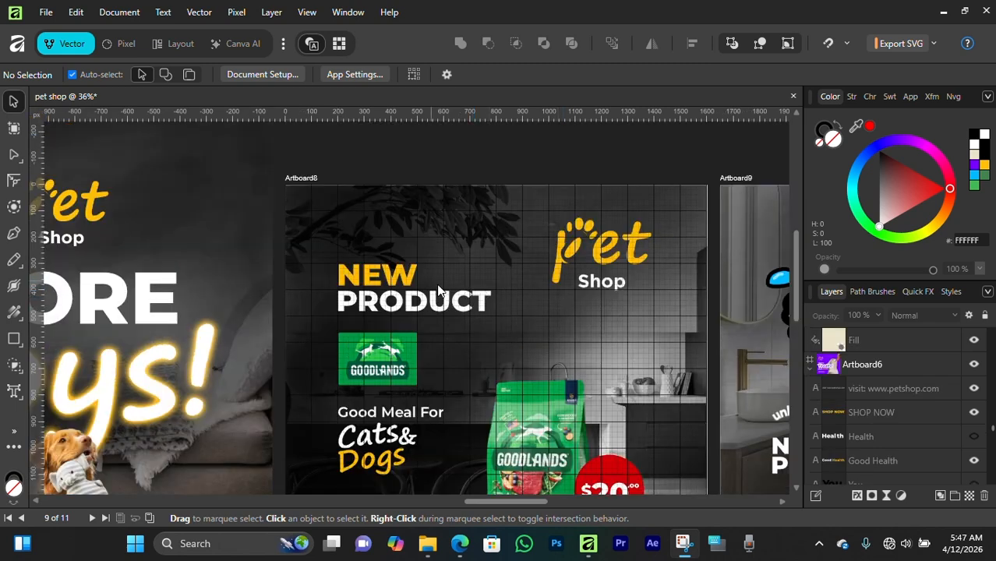
pyautogui.scroll(-1, 662, 359)
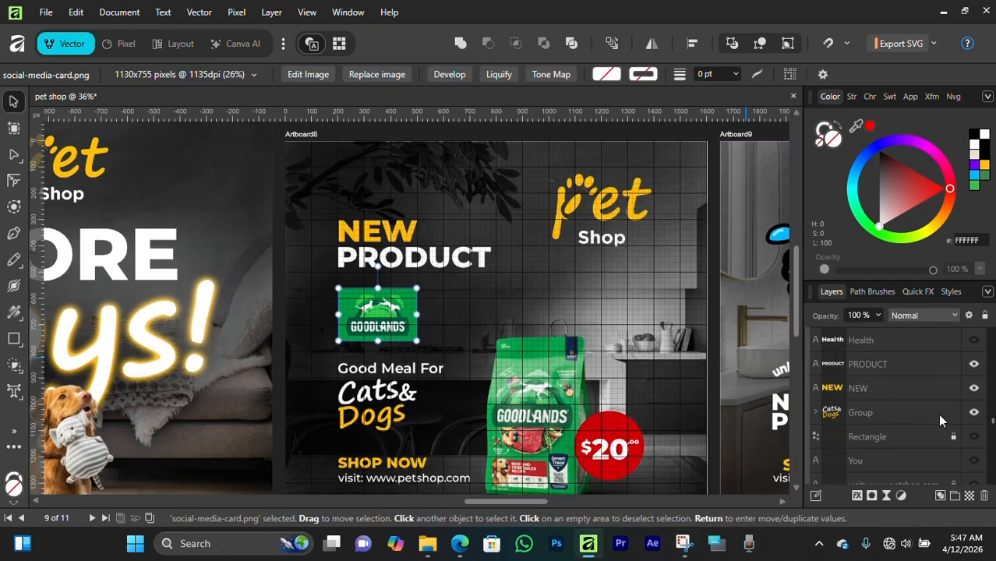
# Hide the kitchen photo and the dark Pixel overlay on the Goodlands new product artboard, leaving only the cream Fill visible.
pyautogui.scroll(-3, 938, 414)
pyautogui.click(974, 364)
pyautogui.scroll(1, 960, 380)
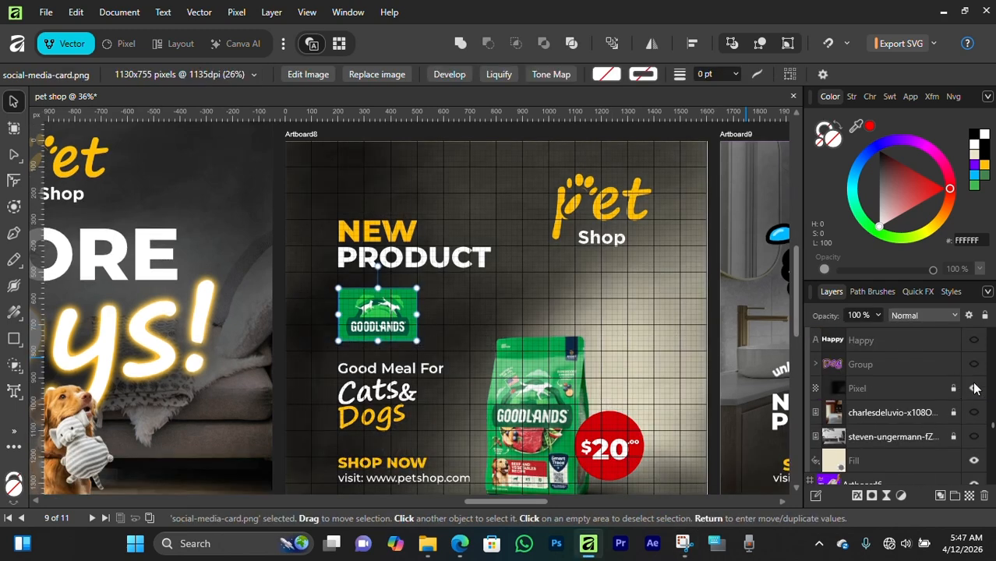
pyautogui.click(974, 388)
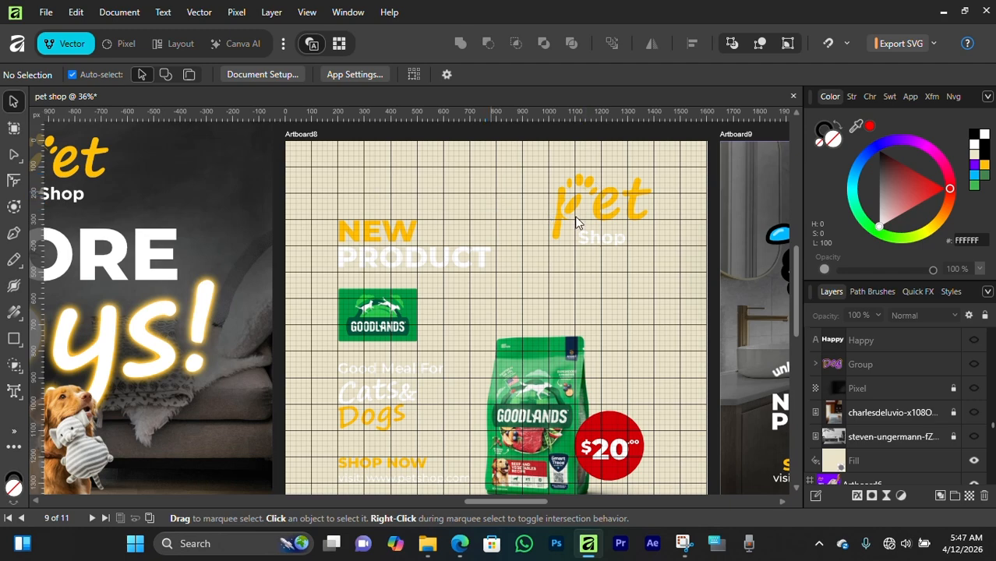
# Recolor the NEW PRODUCT headline, the Good Meal For Cats & Dogs text, SHOP NOW and the website line black.
pyautogui.moveTo(312, 200); pyautogui.dragTo(504, 273)
pyautogui.click(981, 135)
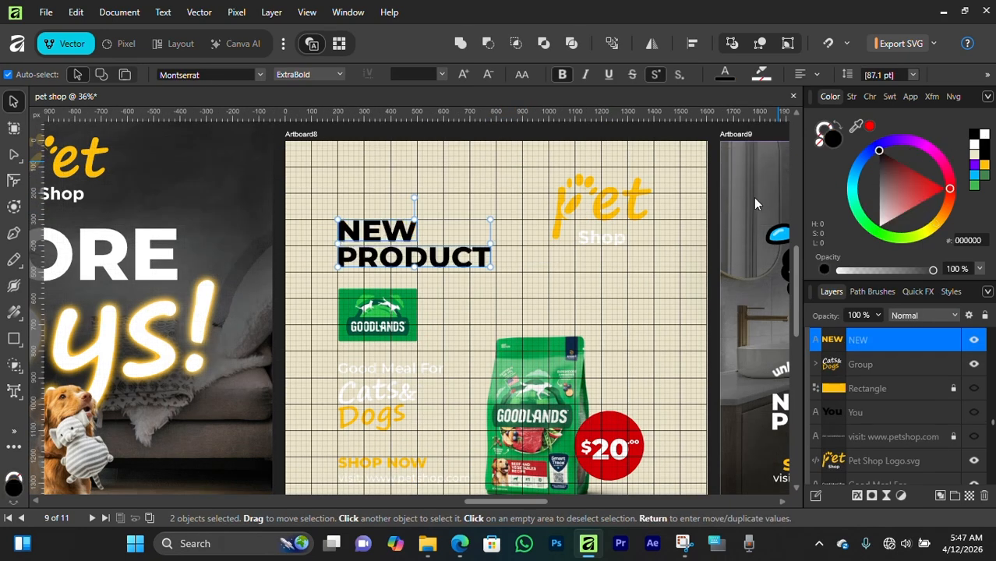
pyautogui.click(526, 282)
pyautogui.moveTo(287, 373); pyautogui.dragTo(429, 439)
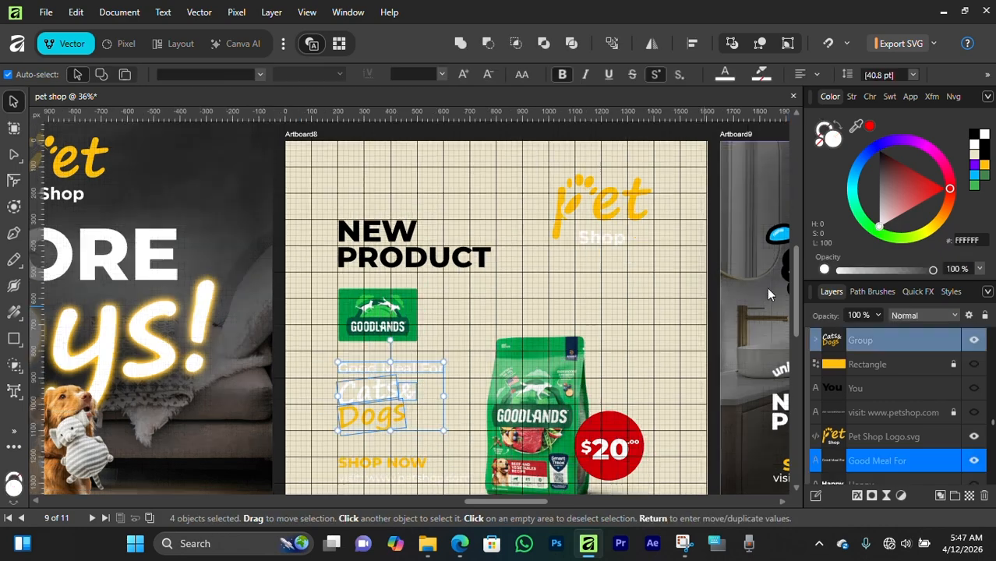
pyautogui.click(977, 135)
pyautogui.click(465, 322)
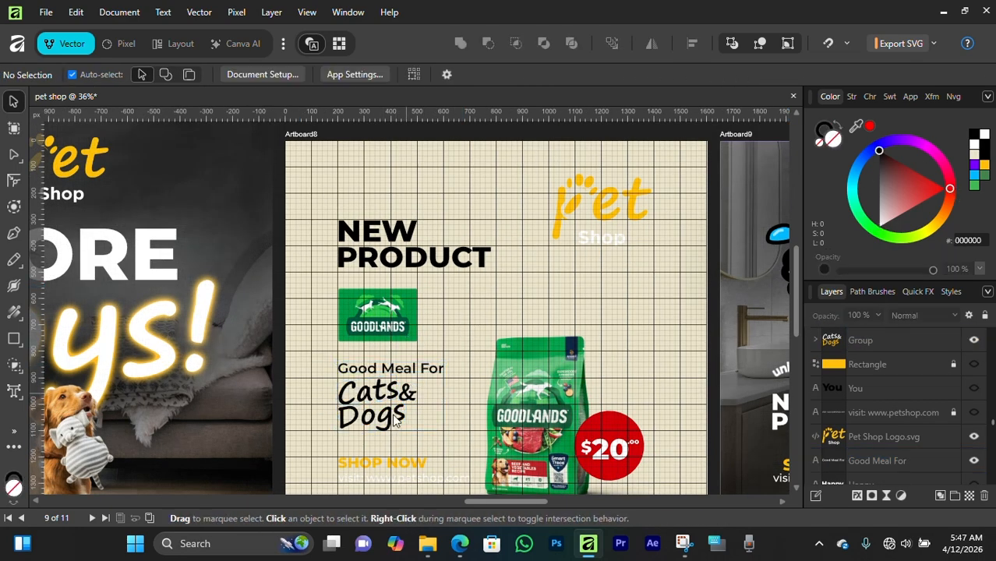
pyautogui.moveTo(375, 478); pyautogui.dragTo(382, 484)
pyautogui.scroll(-1, 611, 297)
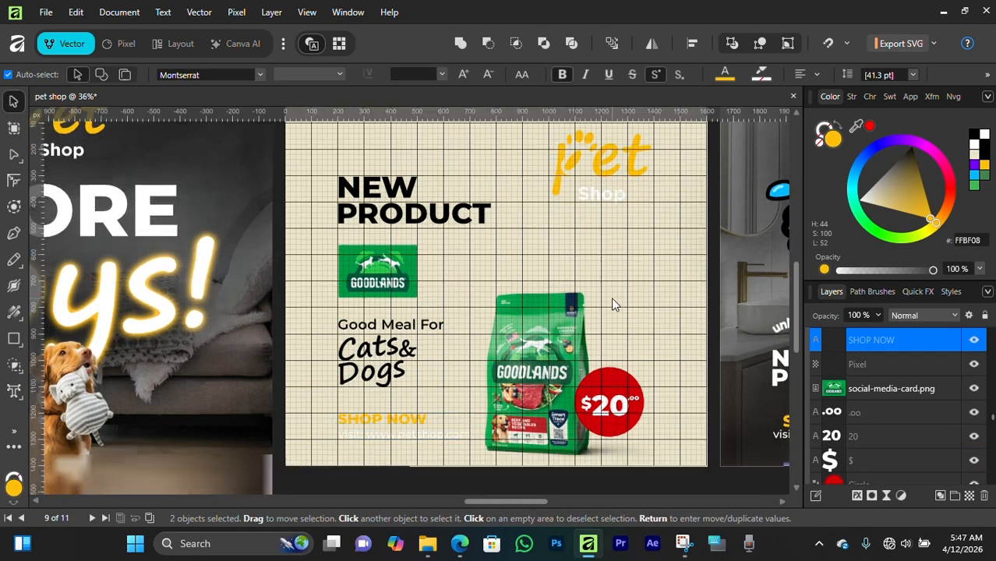
pyautogui.click(974, 135)
pyautogui.click(560, 248)
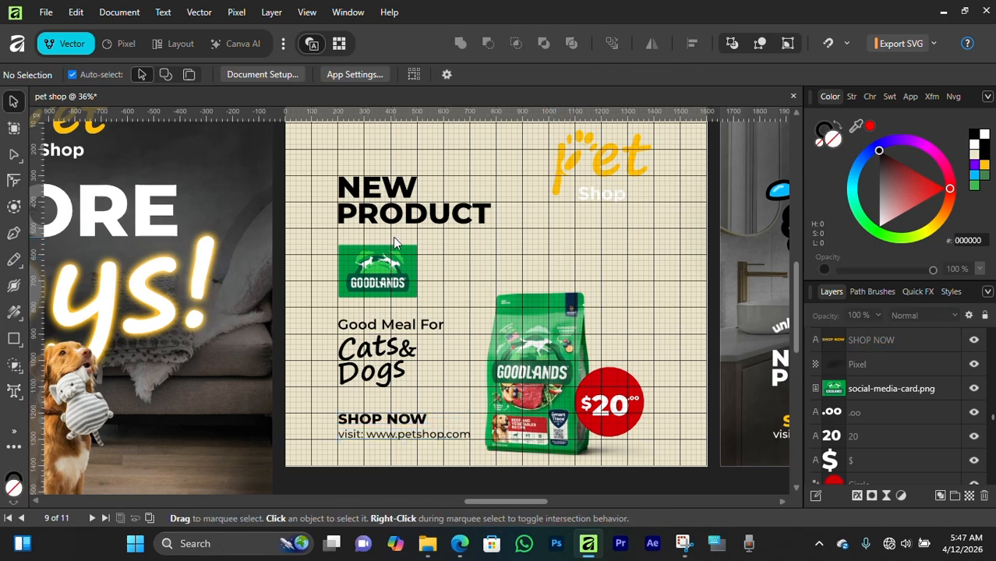
# Draw an unfilled rectangle about 600 by 200 px around the NEW PRODUCT headline and trim its width to the grid.
pyautogui.scroll(-2, 484, 220)
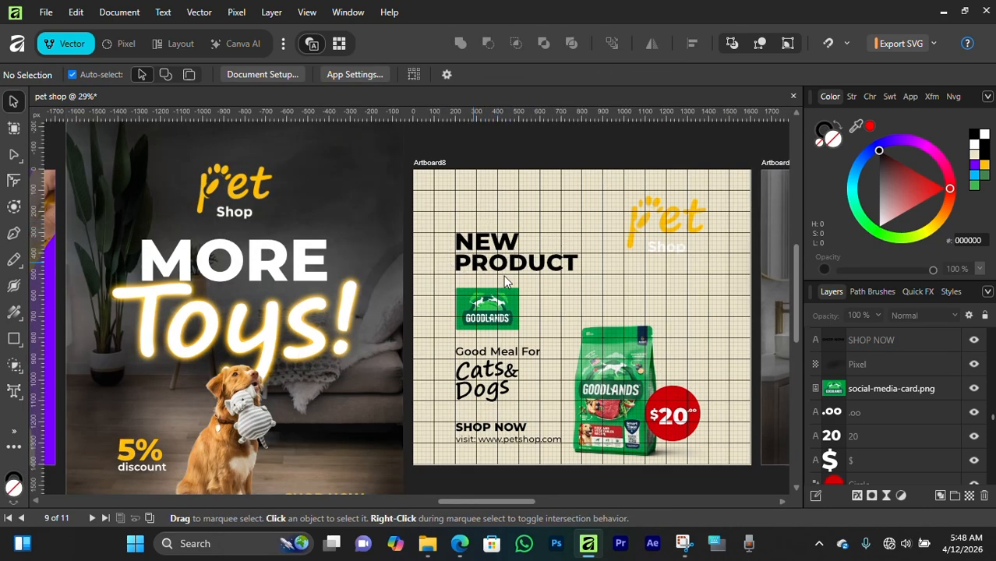
pyautogui.scroll(4, 507, 243)
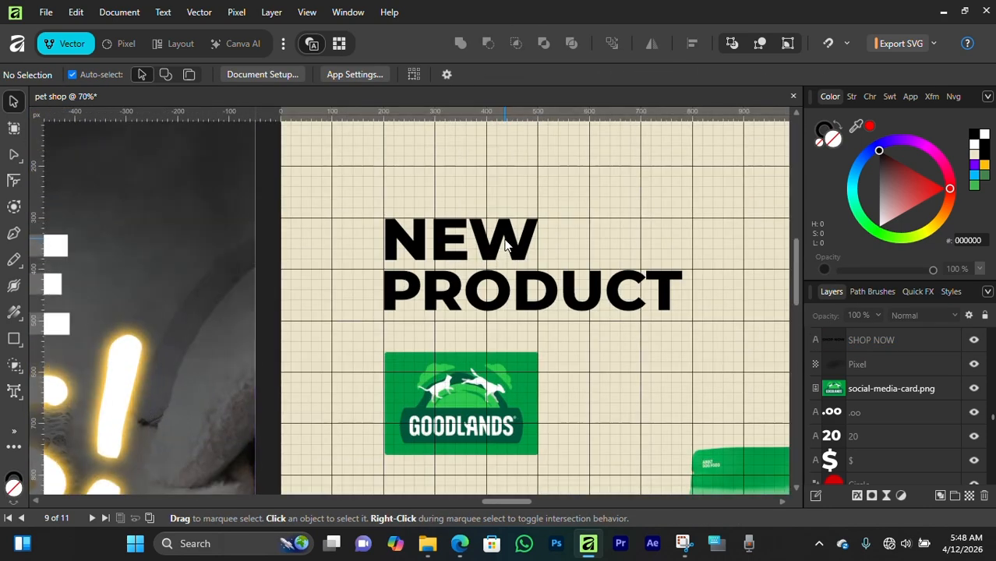
pyautogui.scroll(1, 473, 299)
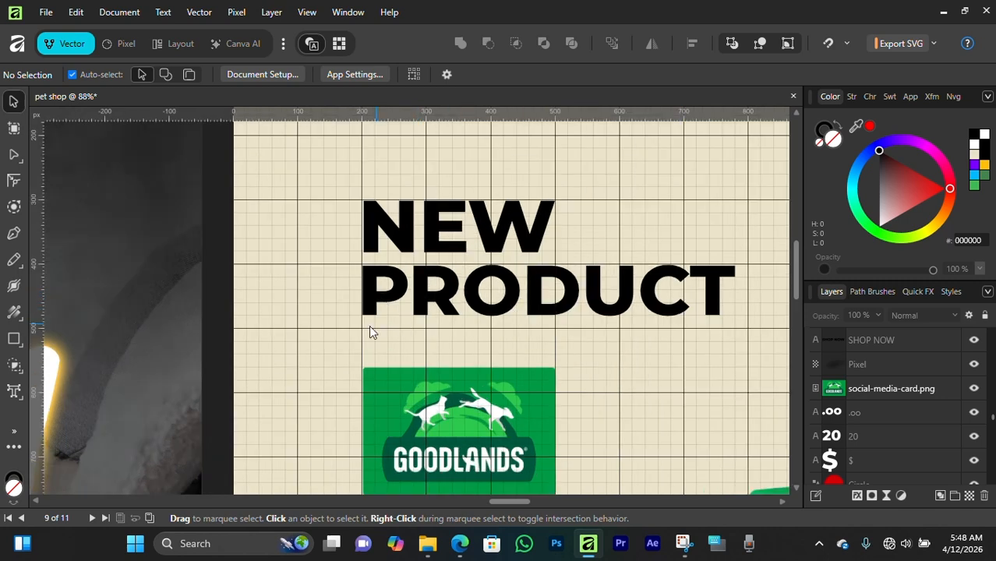
pyautogui.click(14, 338)
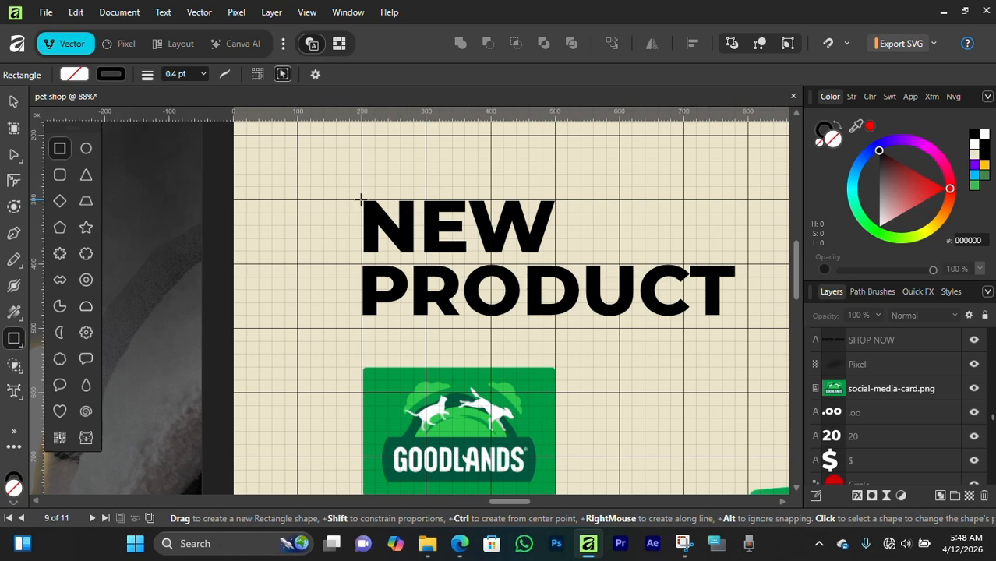
pyautogui.moveTo(360, 200); pyautogui.dragTo(749, 328)
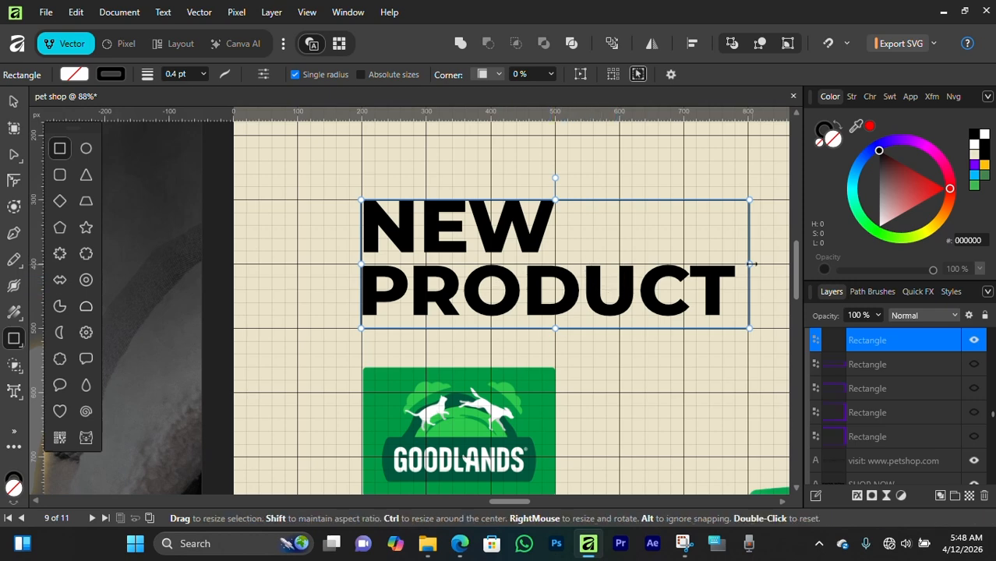
pyautogui.moveTo(749, 265)
pyautogui.mouseDown()
pyautogui.moveTo(623, 269)
pyautogui.moveTo(637, 279)
pyautogui.moveTo(639, 265)
pyautogui.moveTo(748, 265)
pyautogui.mouseUp()
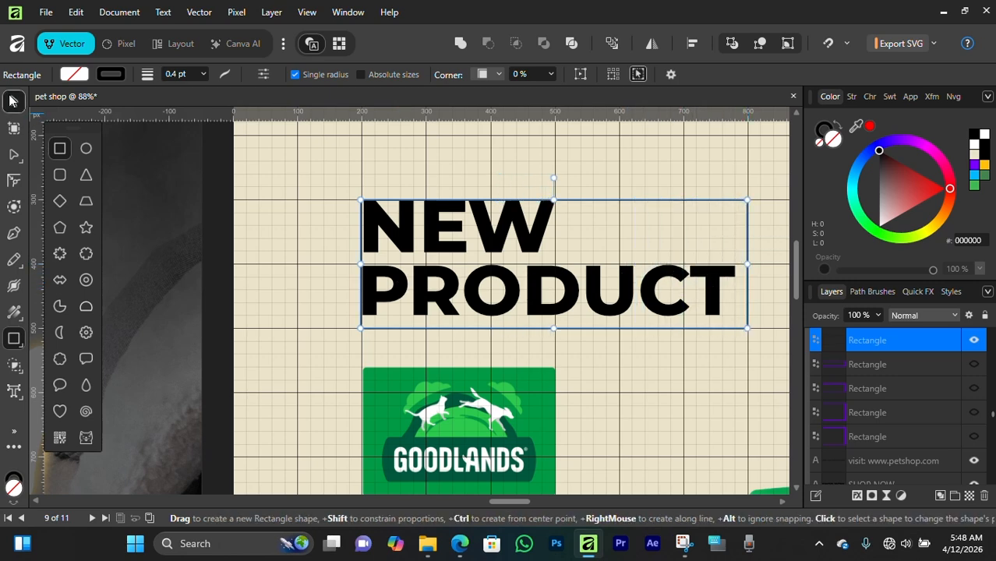
# Fine-tune the rectangle's position so its edges line up with the 200, 300, 500 and 800 px grid lines.
pyautogui.press('v')
pyautogui.scroll(3, 407, 251)
pyautogui.moveTo(319, 277); pyautogui.dragTo(321, 282)
pyautogui.scroll(1, 668, 206)
pyautogui.scroll(3, 706, 222)
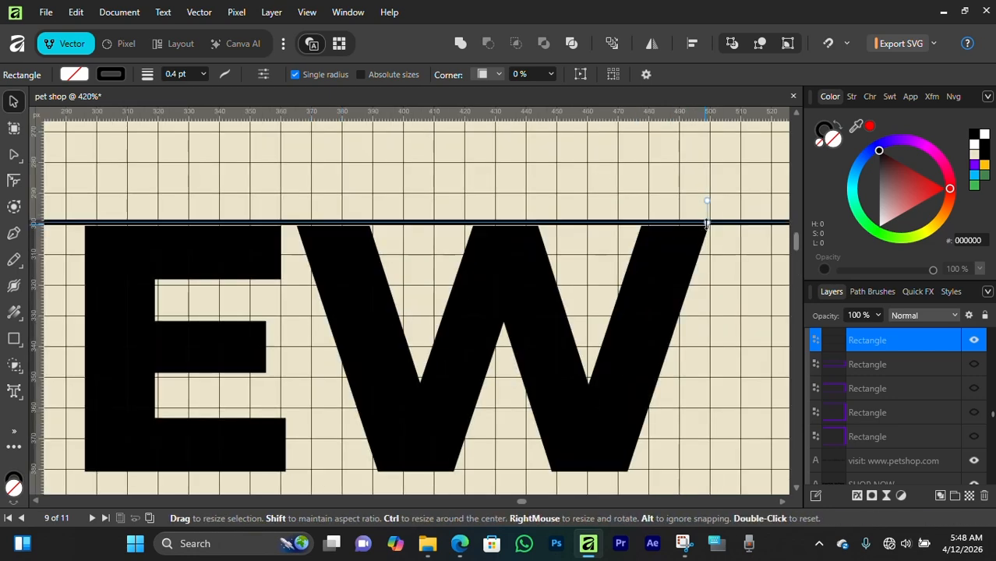
pyautogui.moveTo(709, 223); pyautogui.dragTo(710, 223)
pyautogui.scroll(-4, 399, 227)
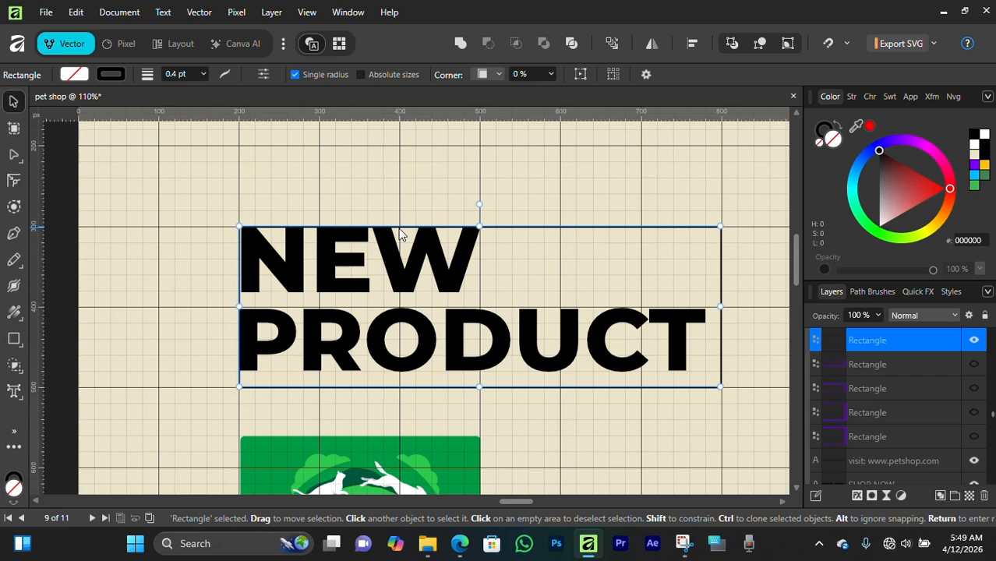
# Give the rectangle around the headline a purple 7800FF outline with a stroke width of 0.8 pt.
pyautogui.click(824, 130)
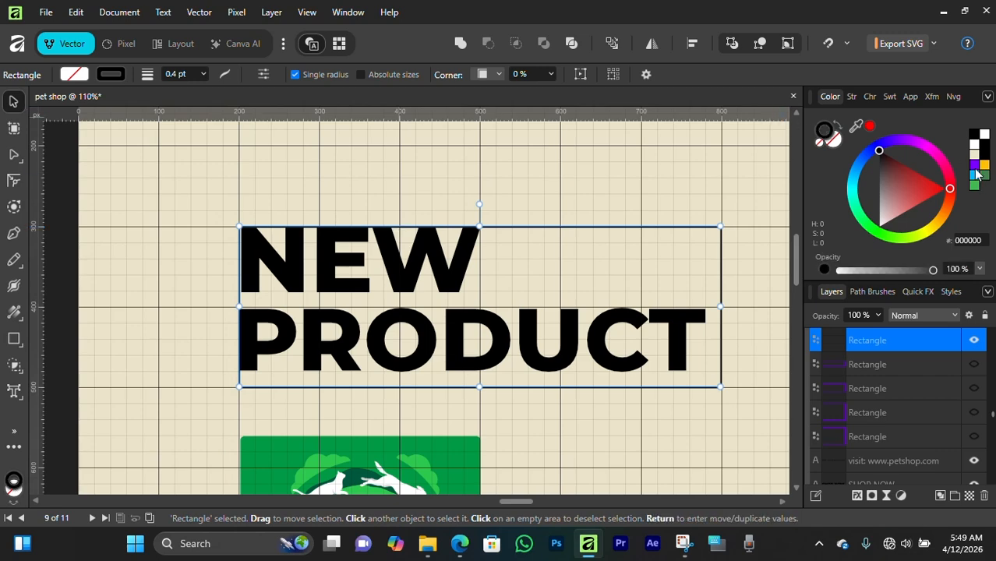
pyautogui.click(974, 165)
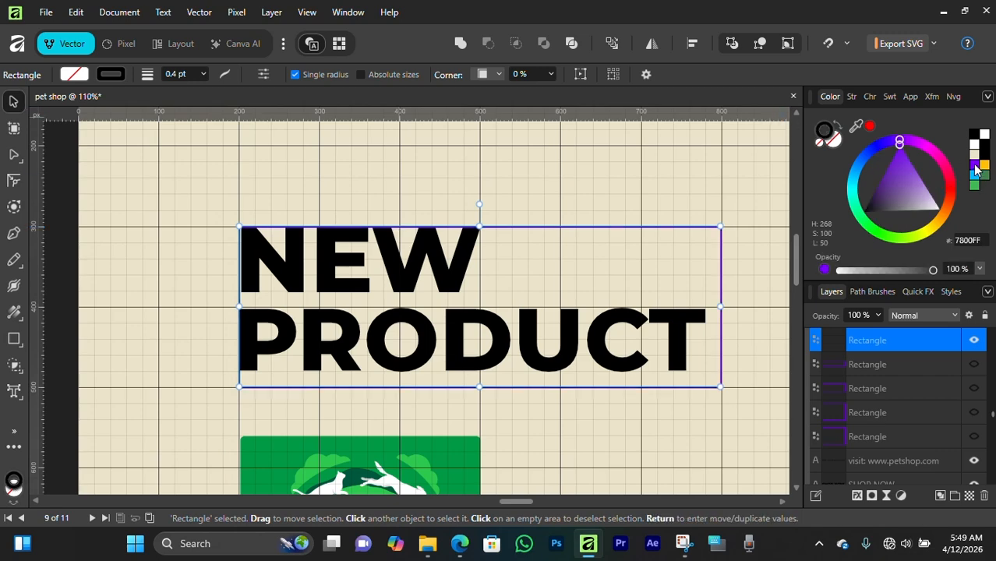
pyautogui.click(851, 96)
pyautogui.moveTo(859, 141); pyautogui.dragTo(867, 143)
pyautogui.click(421, 355)
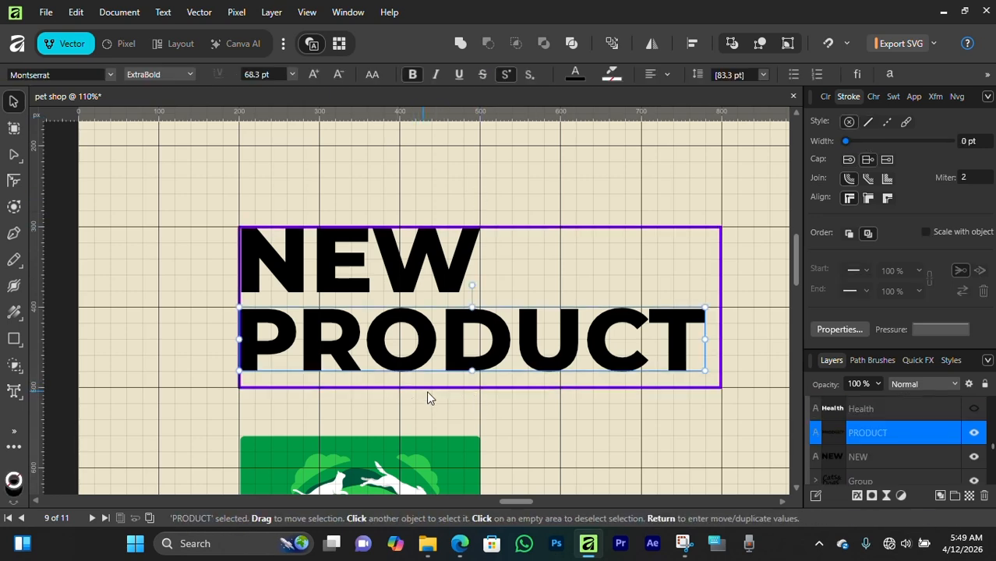
pyautogui.click(587, 308)
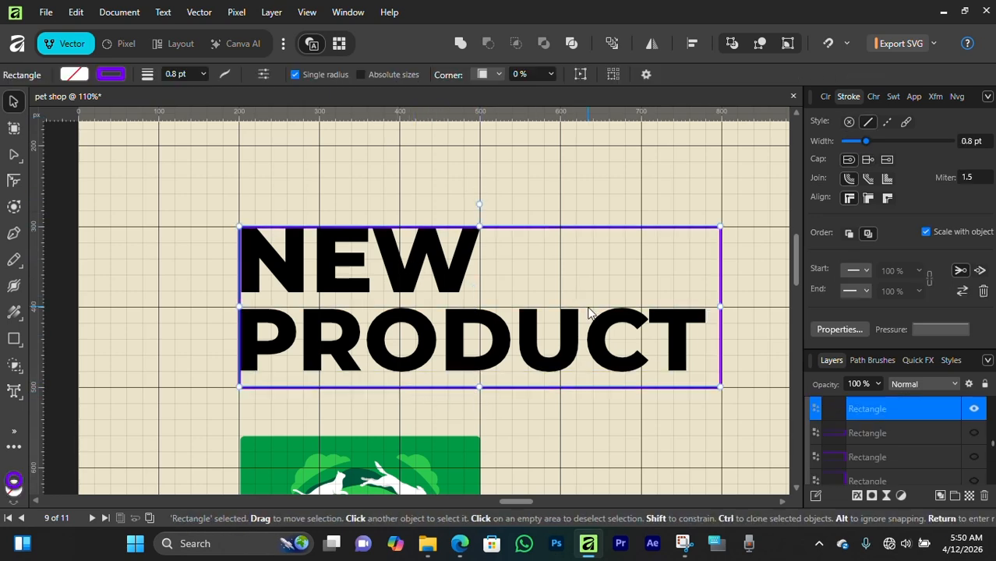
# Move the word PRODUCT straight down until it rests on the purple rectangle's lower edge.
pyautogui.click(414, 341)
pyautogui.scroll(2, 398, 336)
pyautogui.scroll(2, 399, 336)
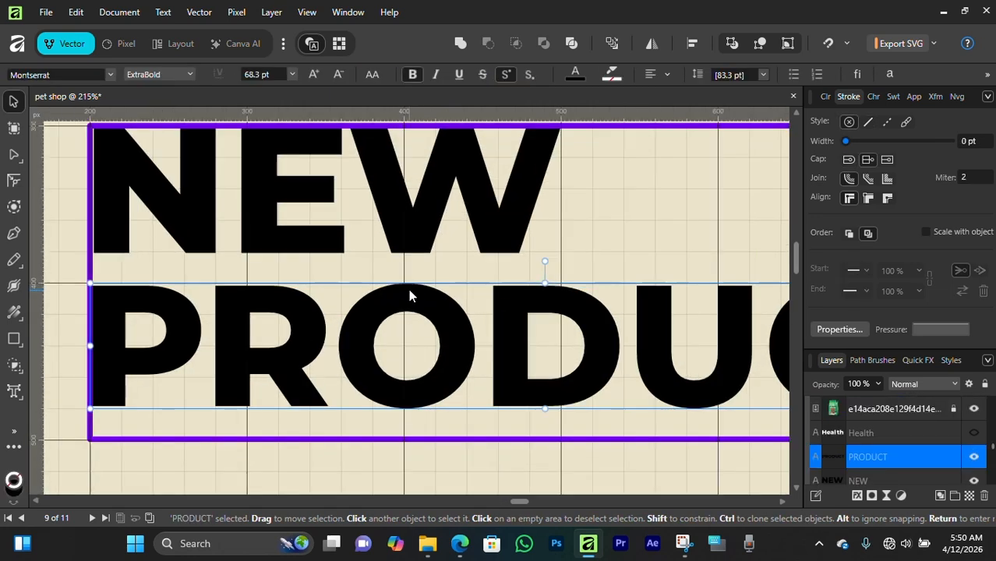
pyautogui.moveTo(410, 293); pyautogui.dragTo(407, 324)
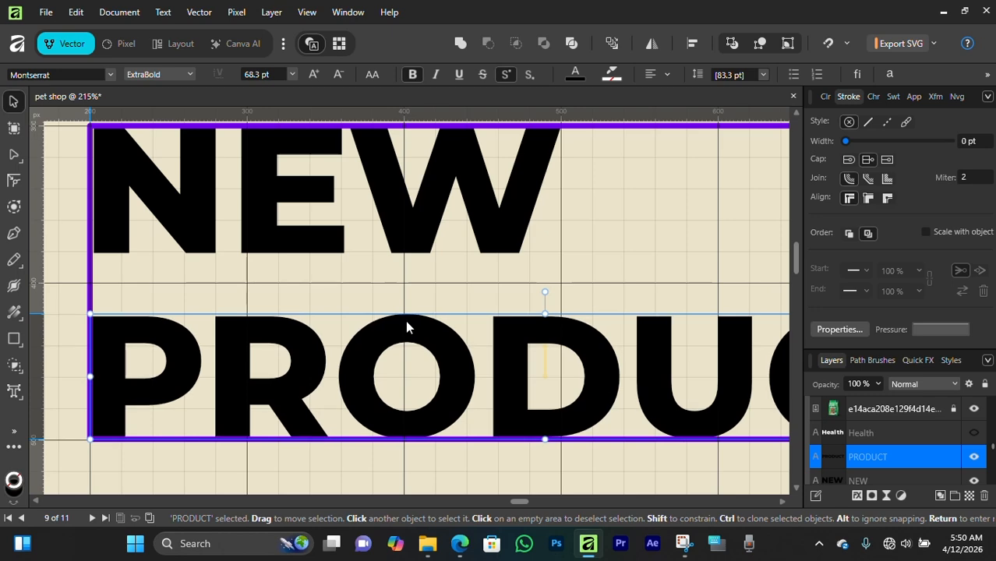
# Clear the purple rectangle around the headline from the artboard.
pyautogui.scroll(2, 383, 393)
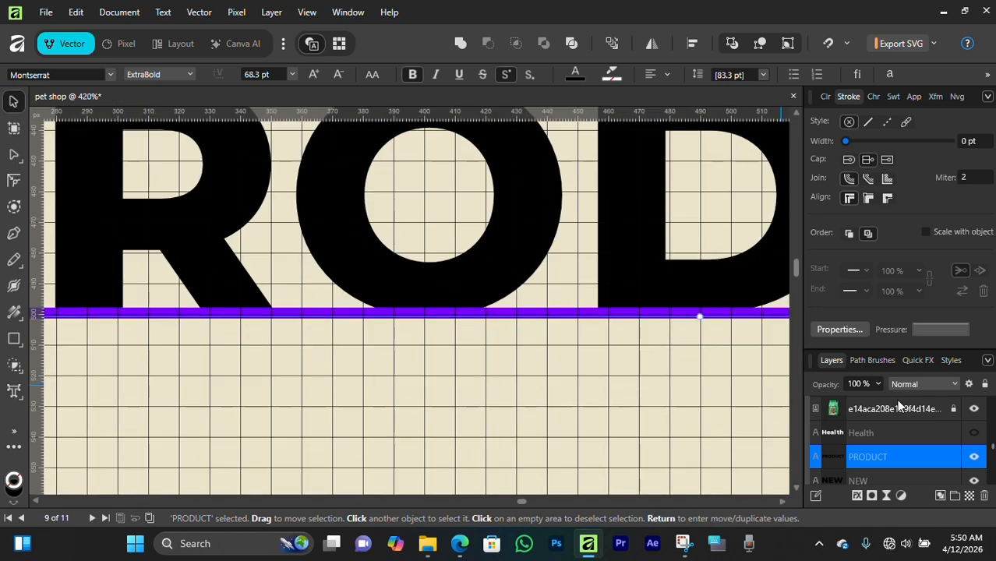
pyautogui.scroll(5, 899, 426)
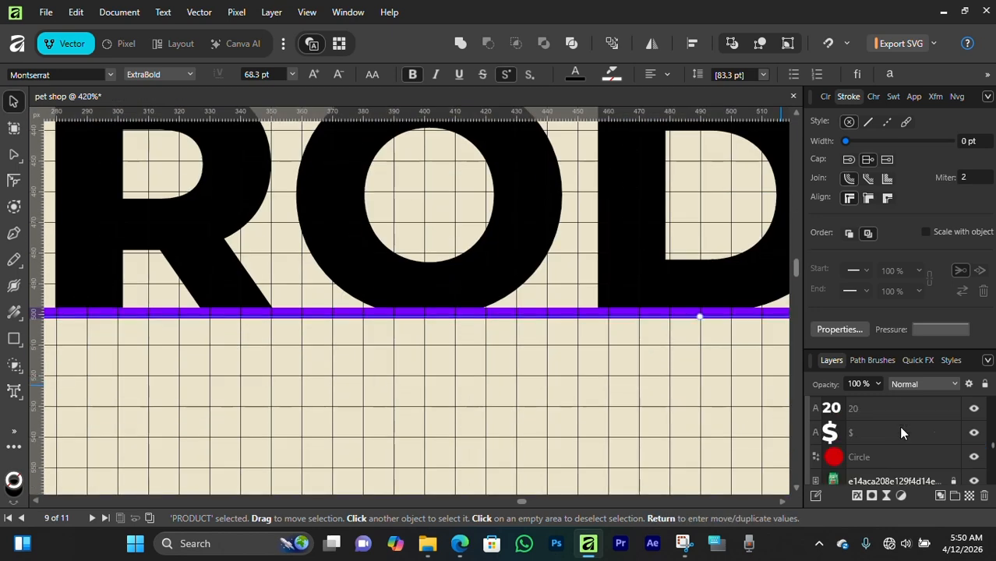
pyautogui.click(591, 313)
# Shift PRODUCT up slightly so the base of its letters meets the 500 px horizontal grid line.
pyautogui.scroll(3, 421, 312)
pyautogui.click(438, 295)
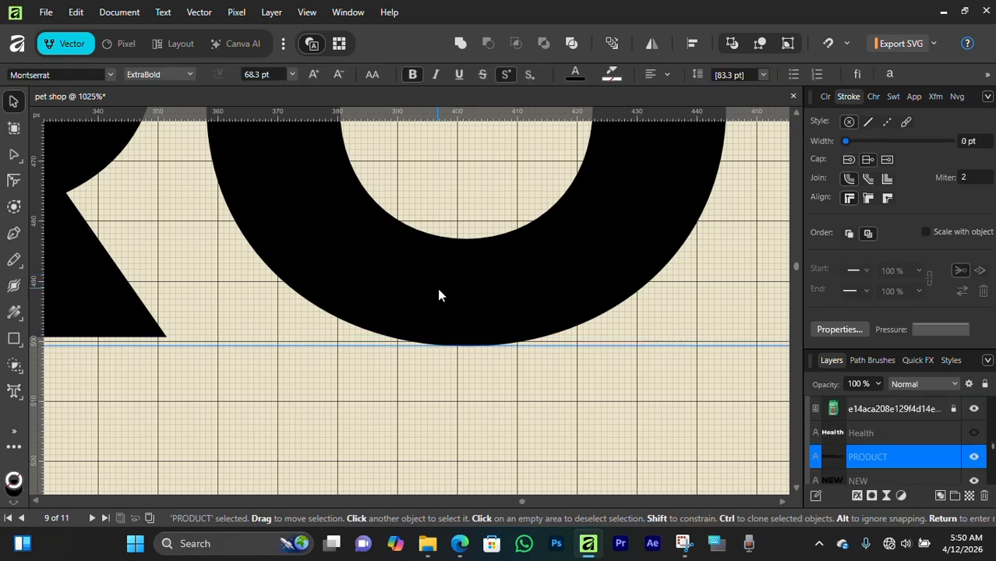
pyautogui.scroll(1, 439, 294)
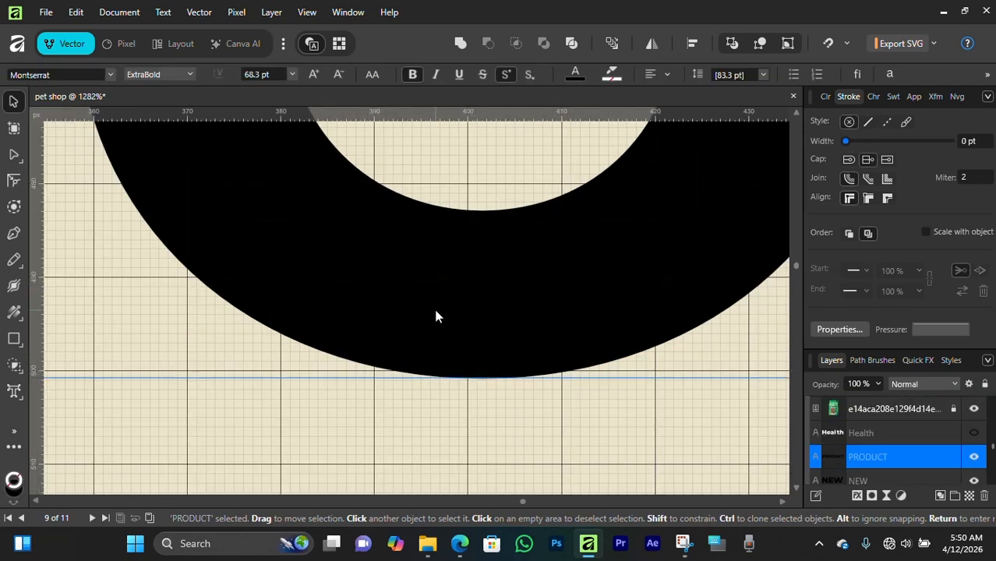
pyautogui.moveTo(436, 316); pyautogui.dragTo(436, 310)
pyautogui.scroll(-8, 436, 310)
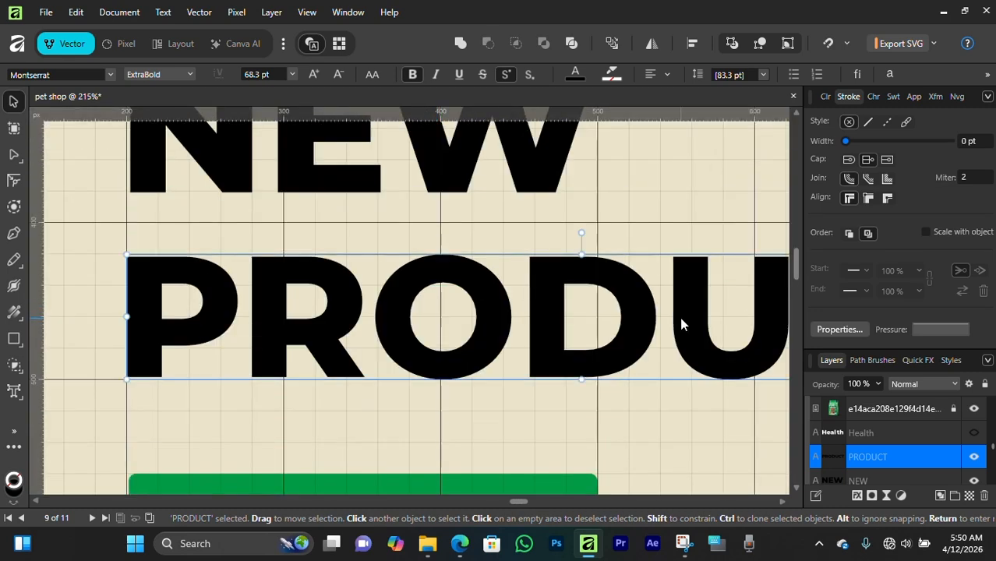
# Move the word NEW straight down to close the gap above PRODUCT, near the 400 px horizontal grid line.
pyautogui.click(424, 253)
pyautogui.scroll(-3, 362, 264)
pyautogui.scroll(2, 263, 271)
pyautogui.scroll(2, 263, 275)
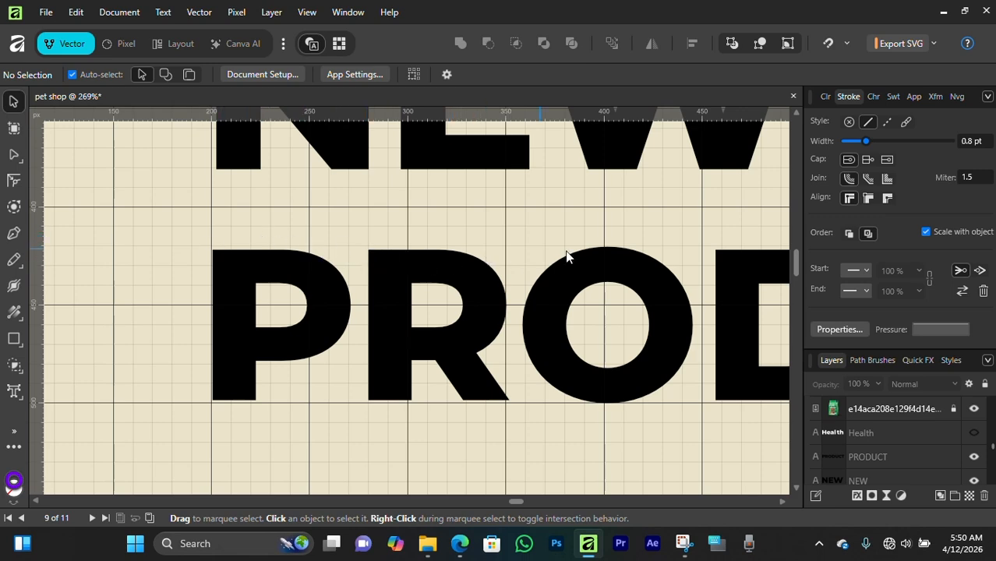
pyautogui.scroll(-3, 459, 262)
pyautogui.click(459, 257)
pyautogui.scroll(3, 313, 219)
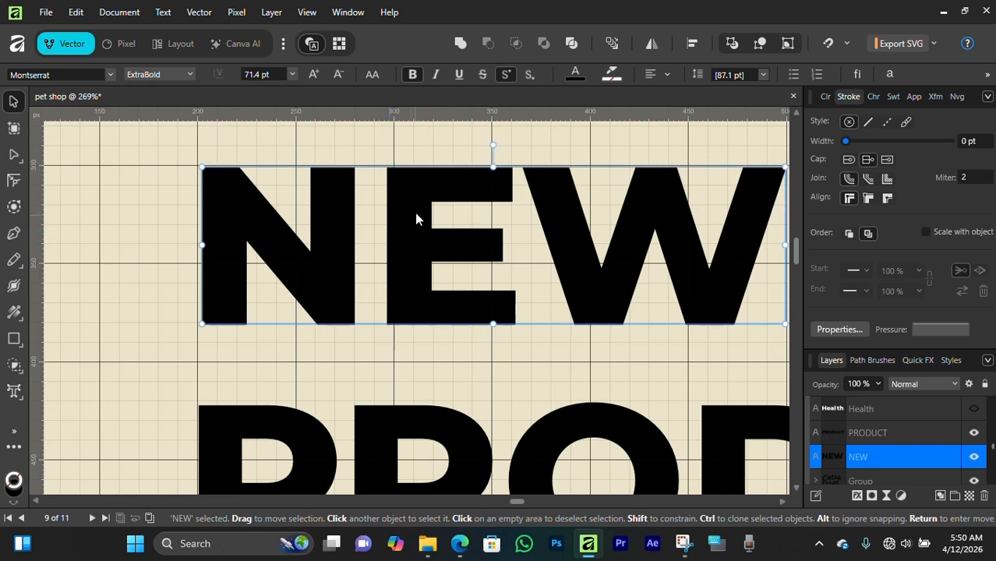
pyautogui.moveTo(417, 204); pyautogui.dragTo(415, 239)
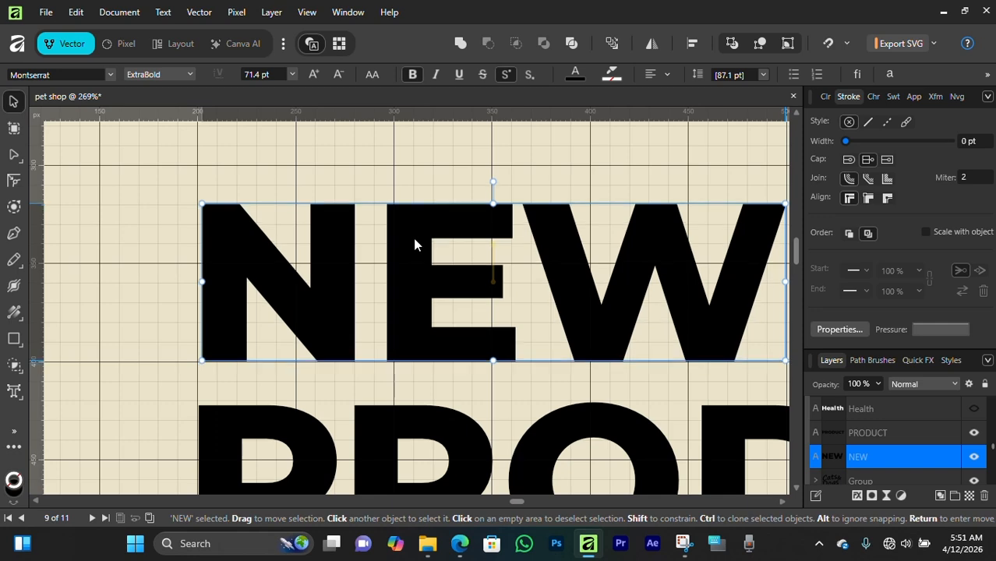
# Nudge NEW in small increments until the base of its letters sits exactly on the 400 px horizontal grid line.
pyautogui.scroll(5, 414, 245)
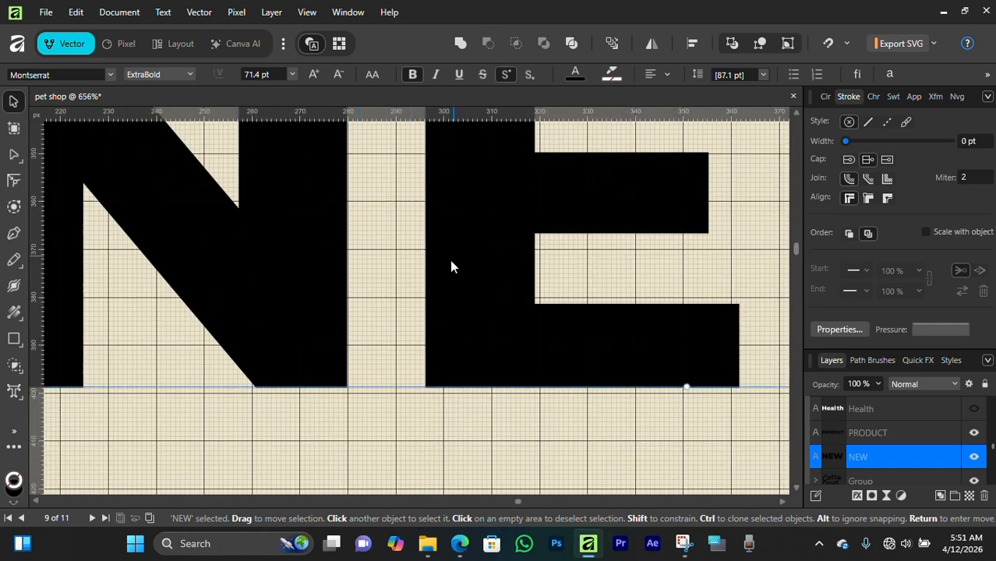
pyautogui.press('Left')
pyautogui.press('Down')
pyautogui.press('Right')
pyautogui.press('Down')
pyautogui.moveTo(464, 238); pyautogui.dragTo(467, 232)
pyautogui.press('Left')
pyautogui.press('Up')
pyautogui.press('Down')
pyautogui.press('Down')
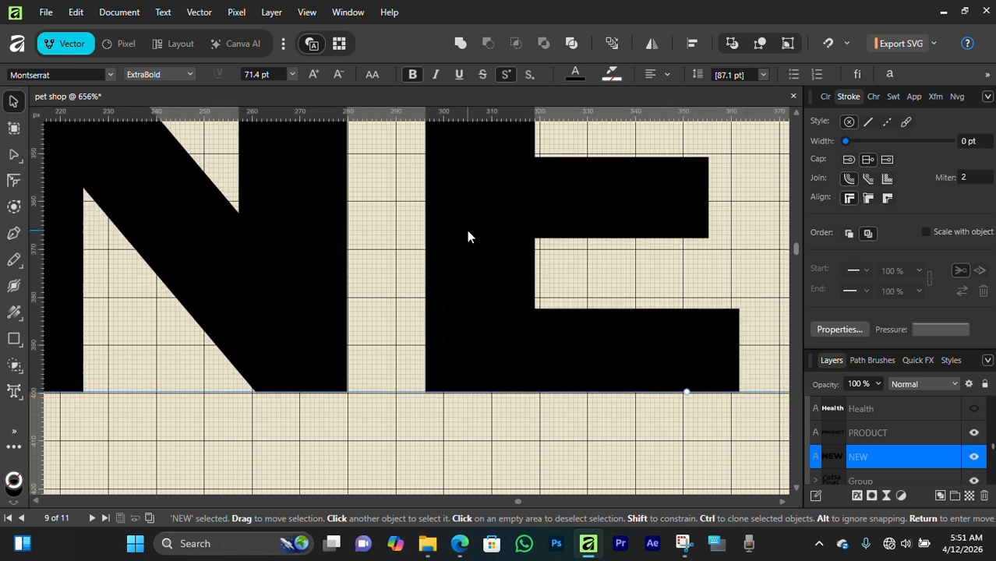
pyautogui.scroll(3, 468, 232)
pyautogui.scroll(-3, 468, 234)
pyautogui.scroll(-2, 447, 367)
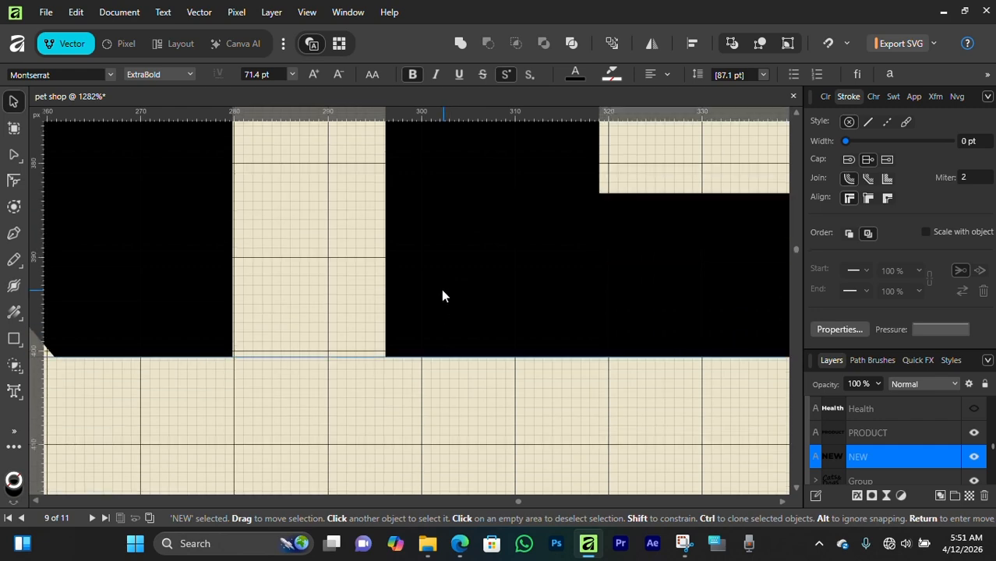
pyautogui.press('Up')
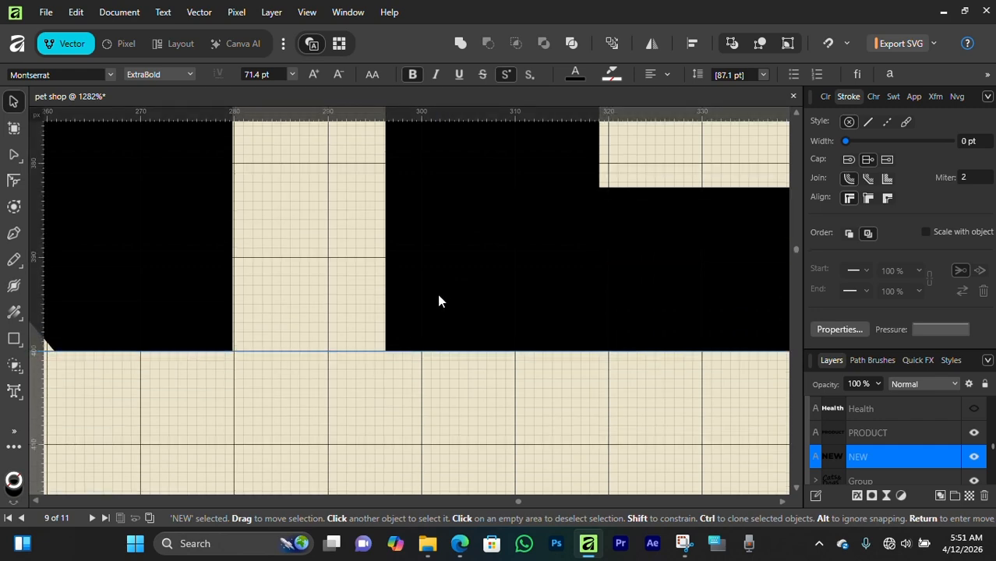
# Align the outer edge of the N in NEW with the 200 px vertical grid line.
pyautogui.scroll(-3, 437, 304)
pyautogui.scroll(-3, 369, 280)
pyautogui.scroll(5, 263, 227)
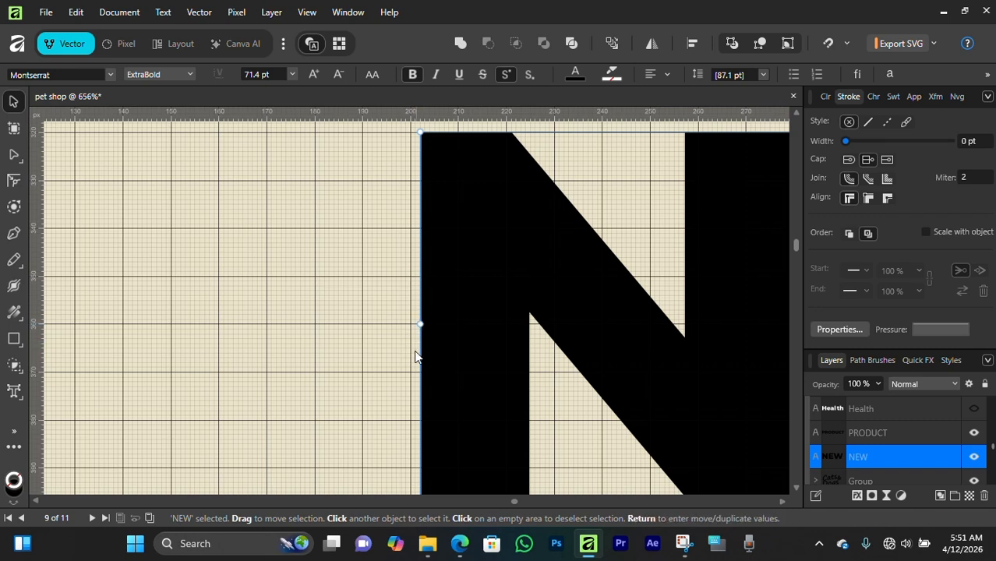
pyautogui.scroll(3, 421, 328)
pyautogui.scroll(-1, 444, 316)
pyautogui.moveTo(451, 326); pyautogui.dragTo(434, 326)
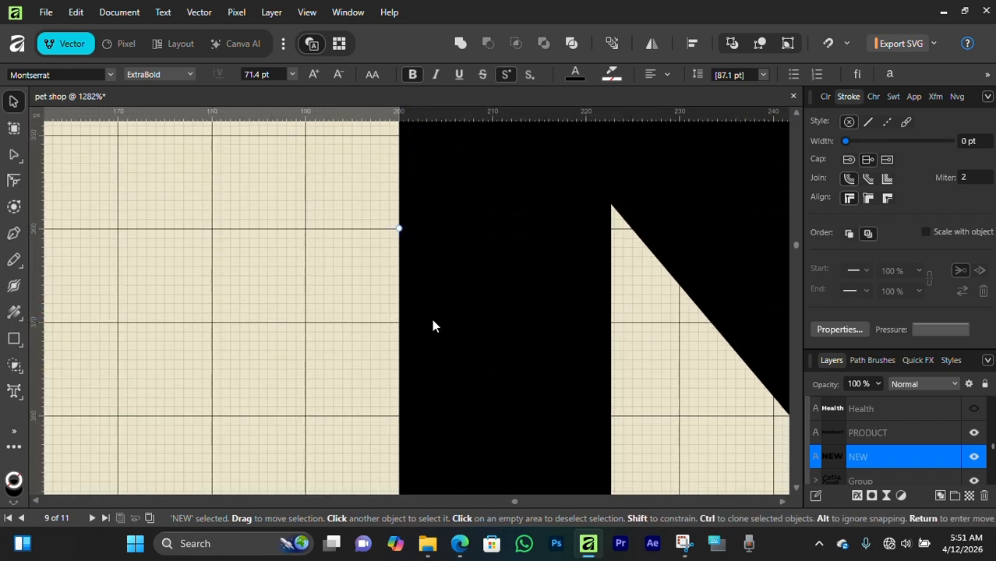
# Move the Goodlands logo straight down until its upper edge meets the 600 px horizontal grid line.
pyautogui.scroll(-5, 434, 325)
pyautogui.scroll(-7, 523, 325)
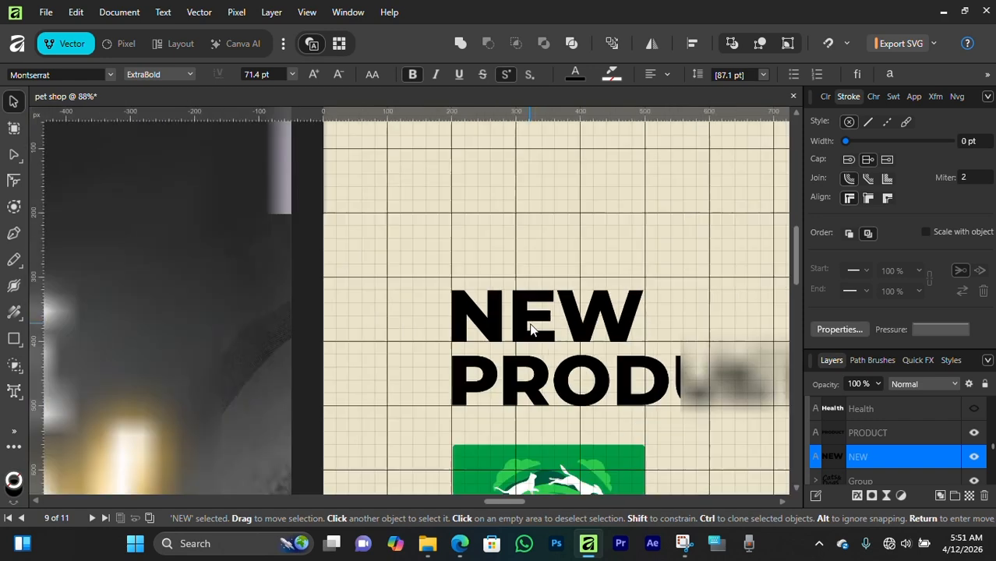
pyautogui.scroll(7, 556, 315)
pyautogui.click(559, 243)
pyautogui.scroll(-3, 537, 306)
pyautogui.scroll(-2, 537, 312)
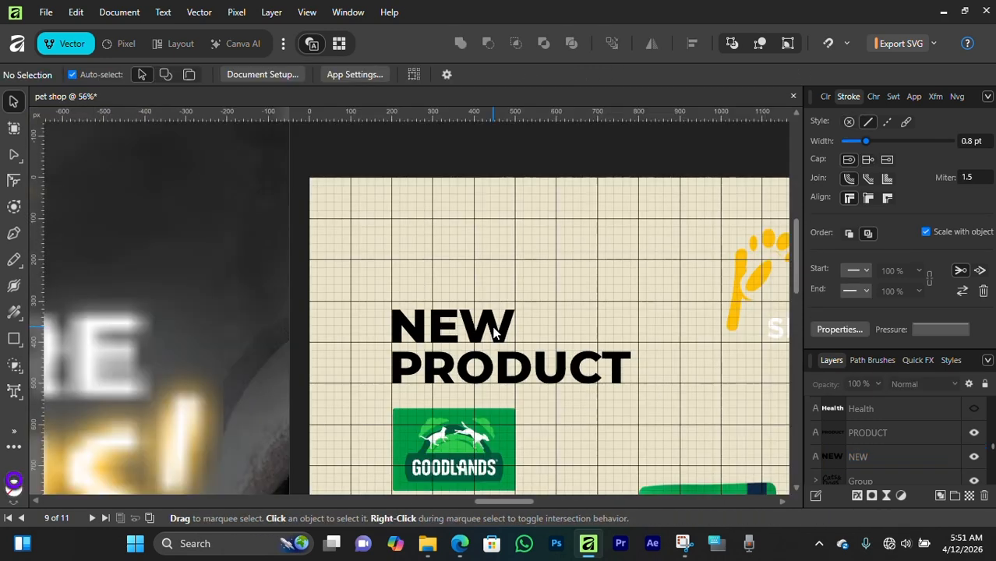
pyautogui.scroll(2, 702, 389)
pyautogui.click(550, 448)
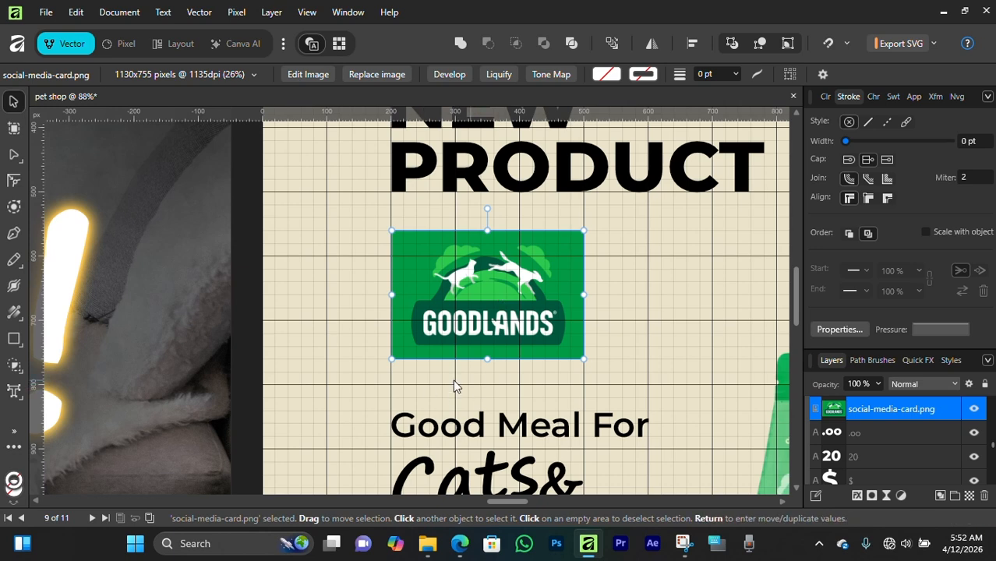
pyautogui.scroll(-1, 492, 279)
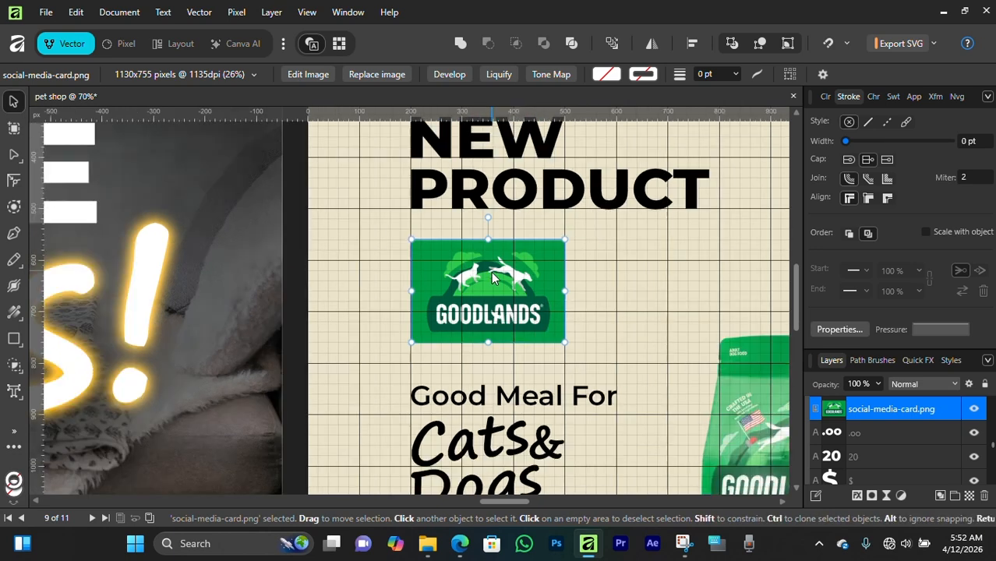
pyautogui.moveTo(492, 278); pyautogui.dragTo(492, 298)
pyautogui.scroll(1, 492, 299)
pyautogui.press('Escape')
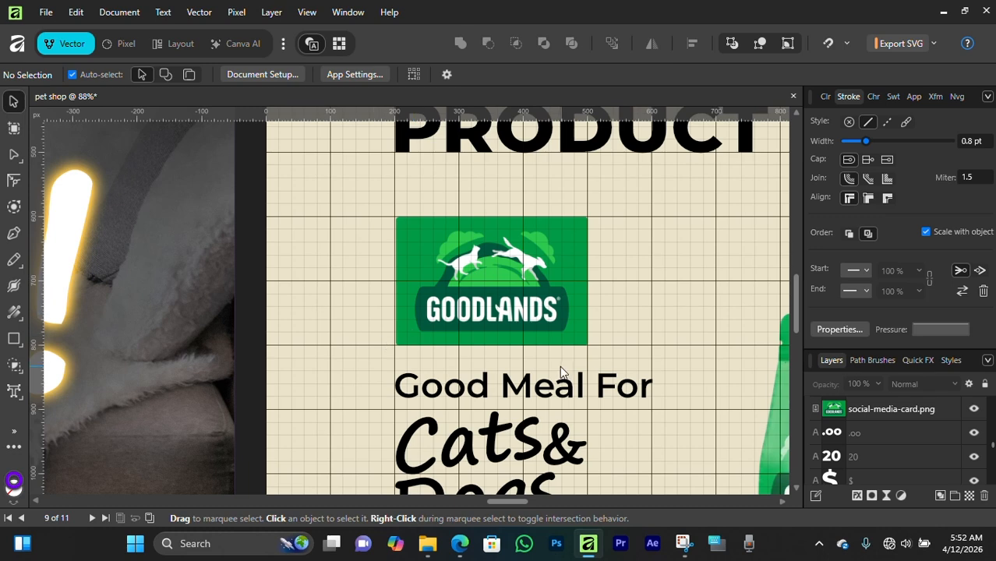
# Move the Good Meal For text down so the base of its letters sits on the 900 px horizontal grid line.
pyautogui.scroll(3, 561, 372)
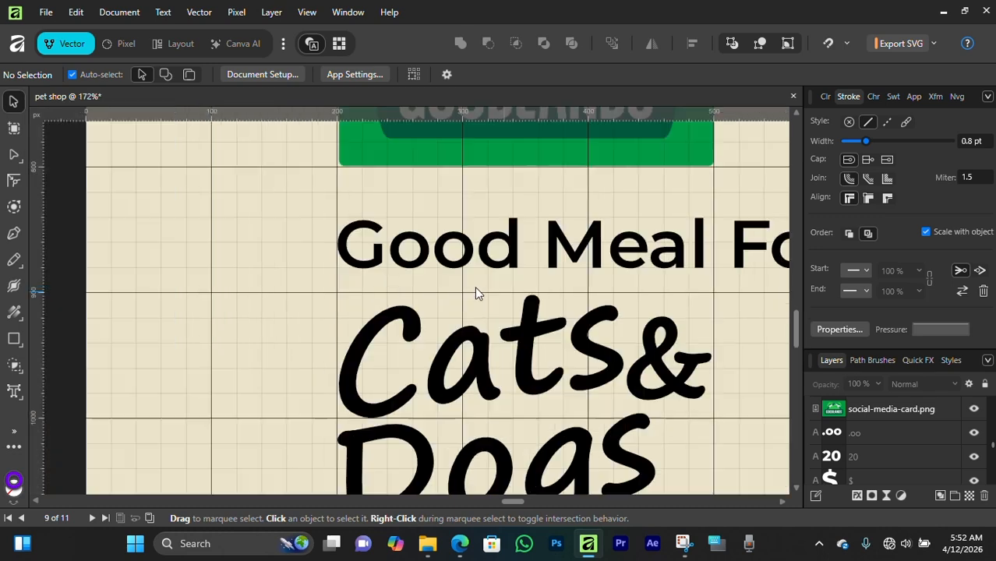
pyautogui.click(514, 239)
pyautogui.scroll(2, 540, 249)
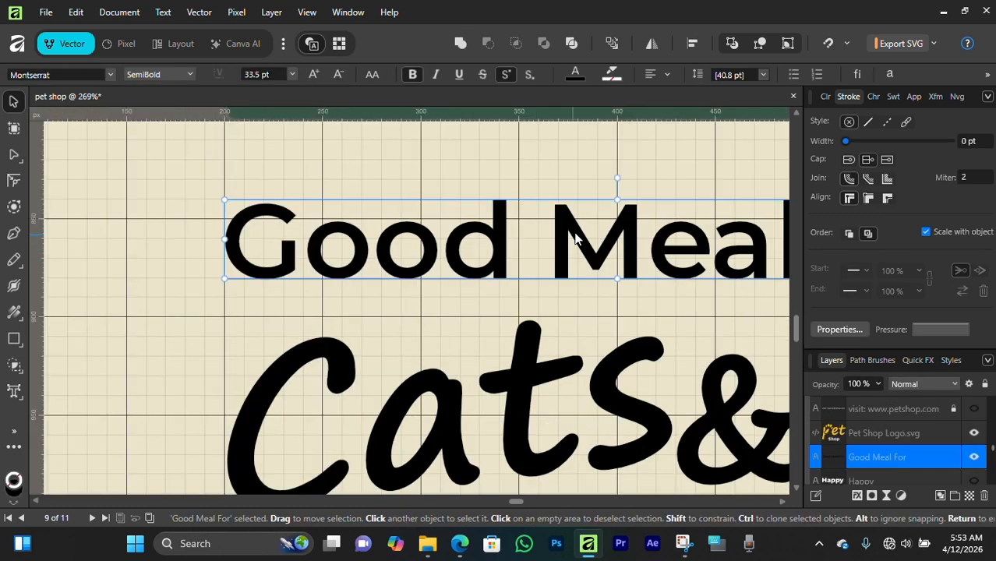
pyautogui.moveTo(559, 222); pyautogui.dragTo(560, 256)
pyautogui.scroll(-4, 559, 256)
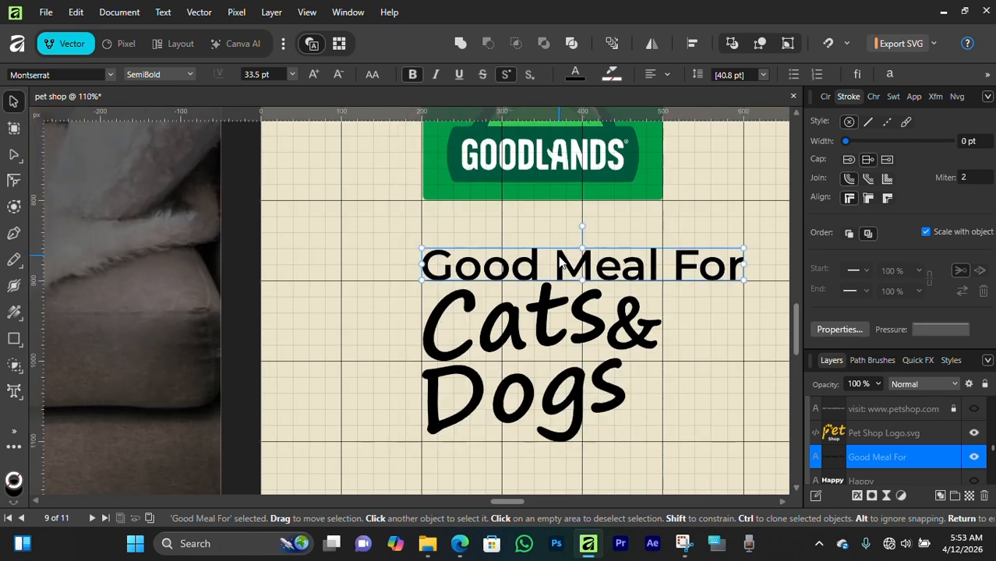
pyautogui.scroll(2, 560, 256)
pyautogui.hscroll(3, 560, 256)
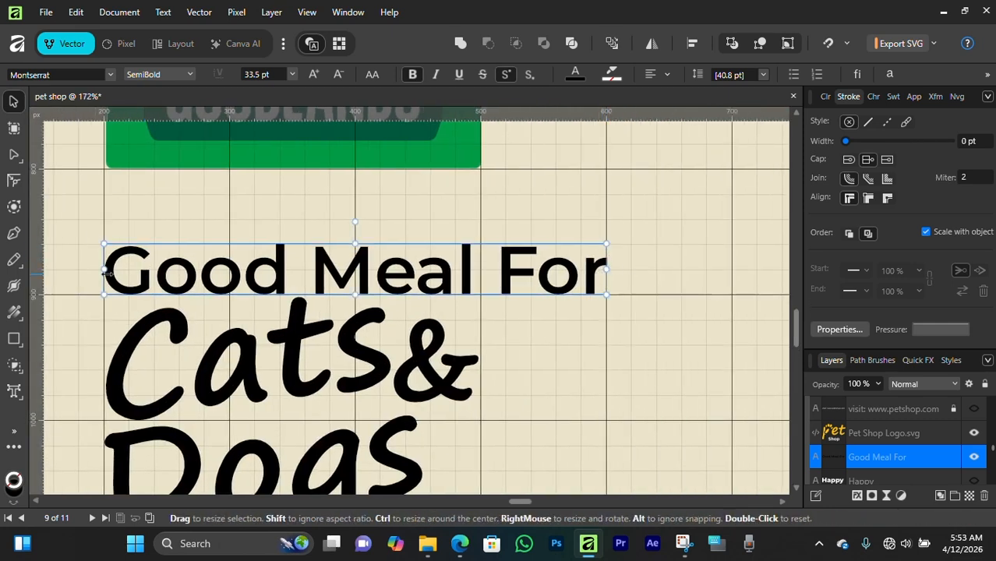
pyautogui.scroll(-2, 333, 300)
# Straighten the word Cats by setting its rotation to 0°.
pyautogui.click(377, 317)
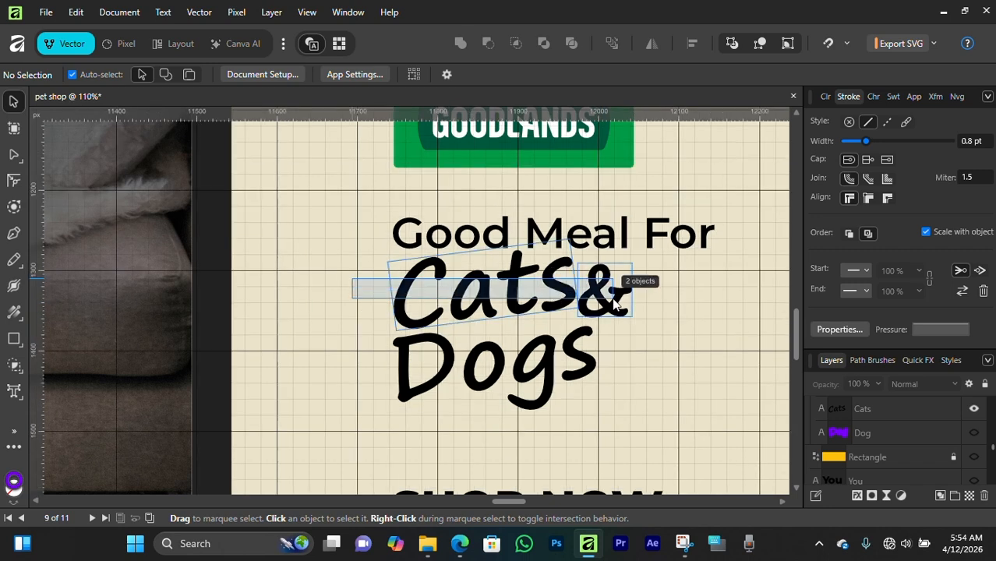
pyautogui.click(581, 265)
pyautogui.click(933, 97)
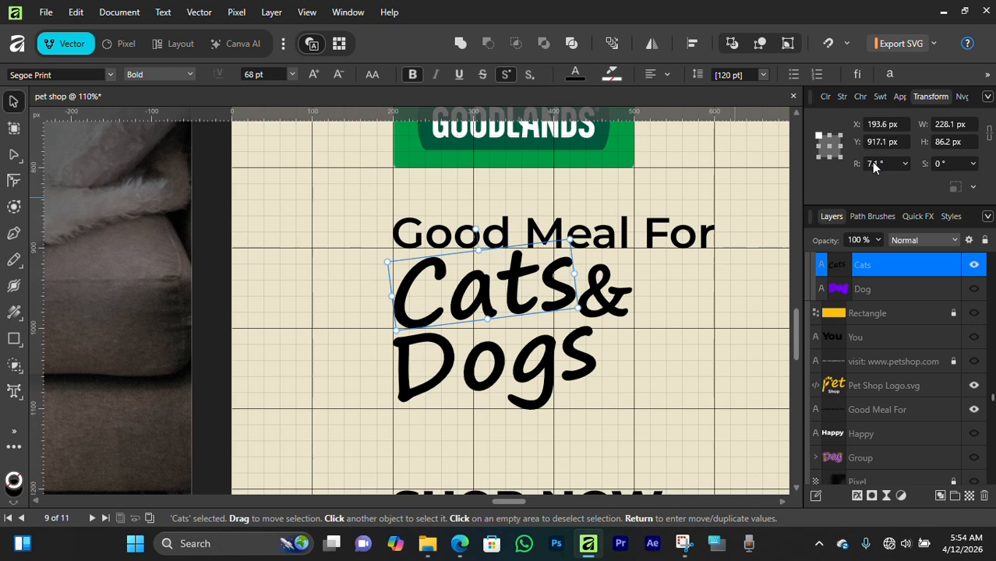
pyautogui.write('0')
pyautogui.press('Return')
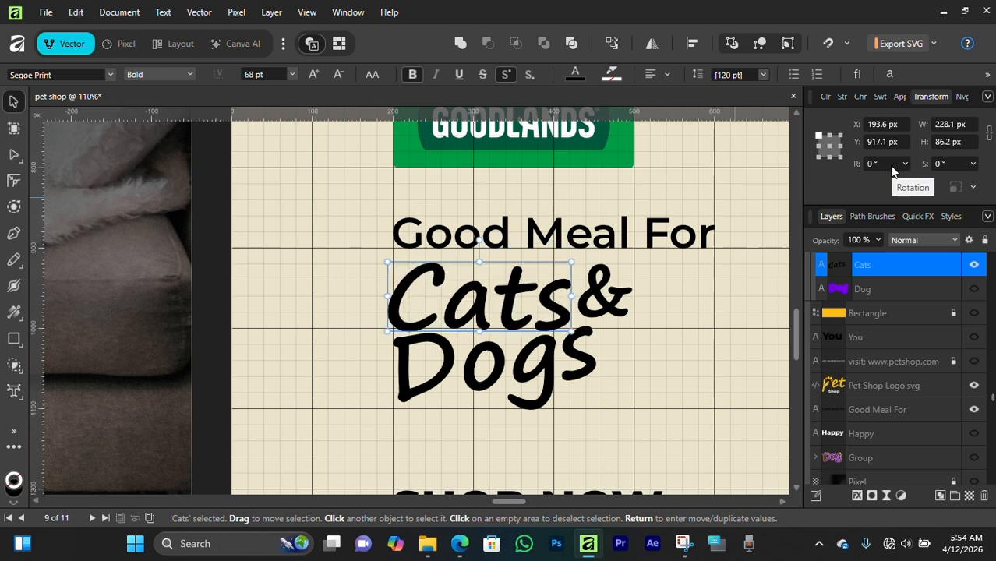
# Lower the ampersand beside Cats and nudge it until its base sits on the 1000 px horizontal grid line.
pyautogui.click(577, 314)
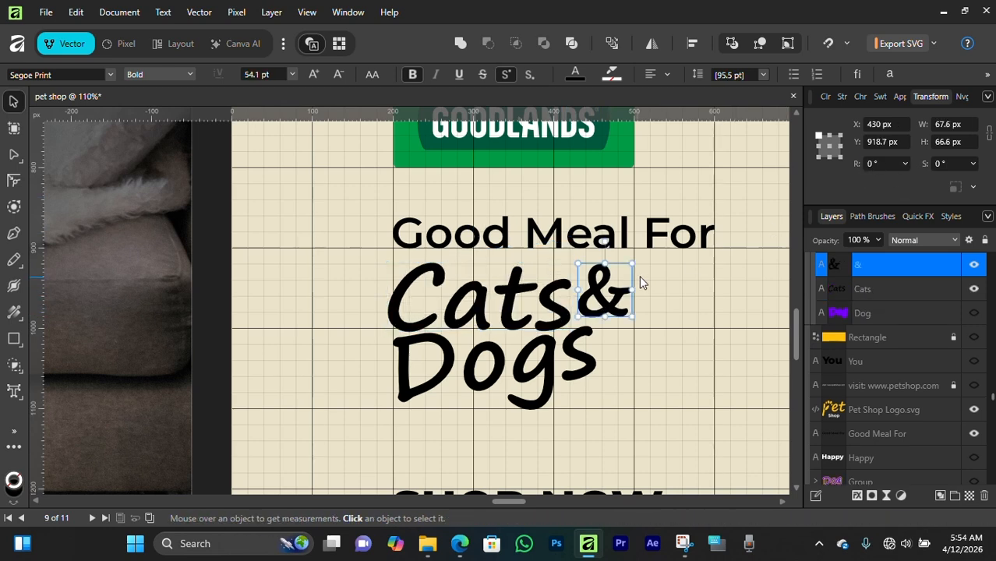
pyautogui.scroll(3, 577, 308)
pyautogui.moveTo(574, 272); pyautogui.dragTo(574, 298)
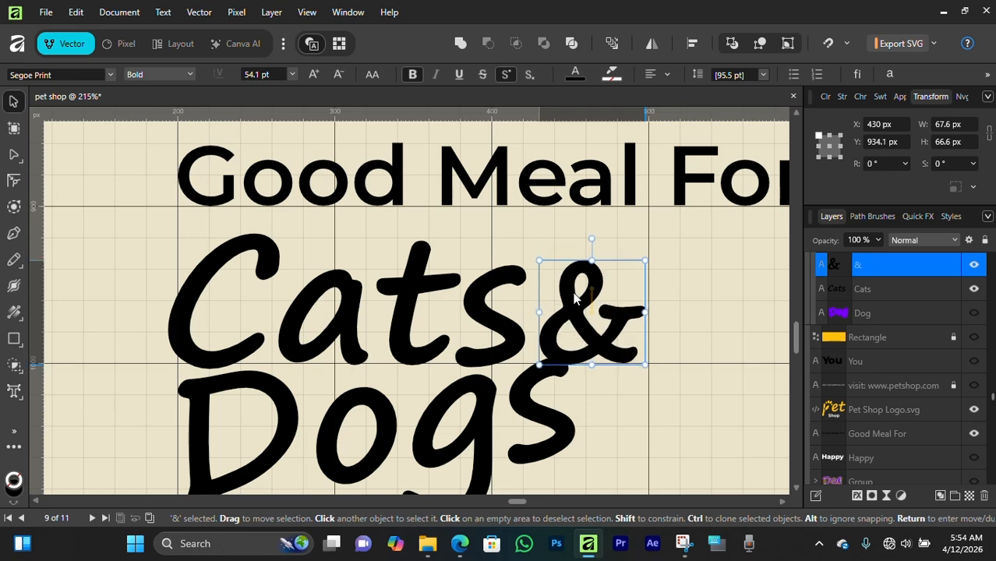
pyautogui.press('Up')
pyautogui.press('Up')
pyautogui.press('Down')
pyautogui.scroll(-1, 373, 381)
# Straighten the word Dogs by setting its rotation to 0°.
pyautogui.click(357, 380)
pyautogui.scroll(-3, 358, 380)
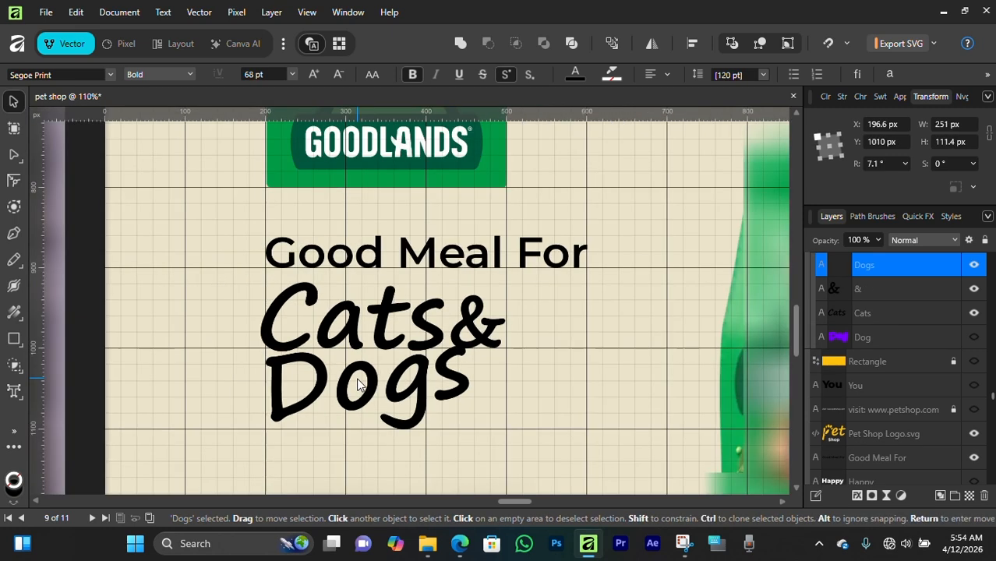
pyautogui.click(881, 163)
pyautogui.write('0')
pyautogui.press('Return')
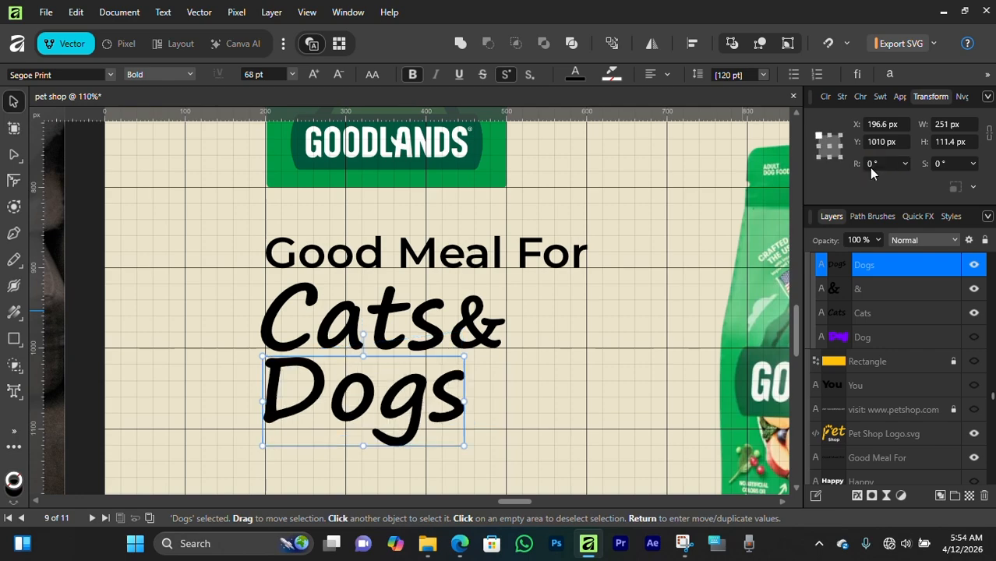
pyautogui.click(534, 379)
pyautogui.scroll(-4, 522, 351)
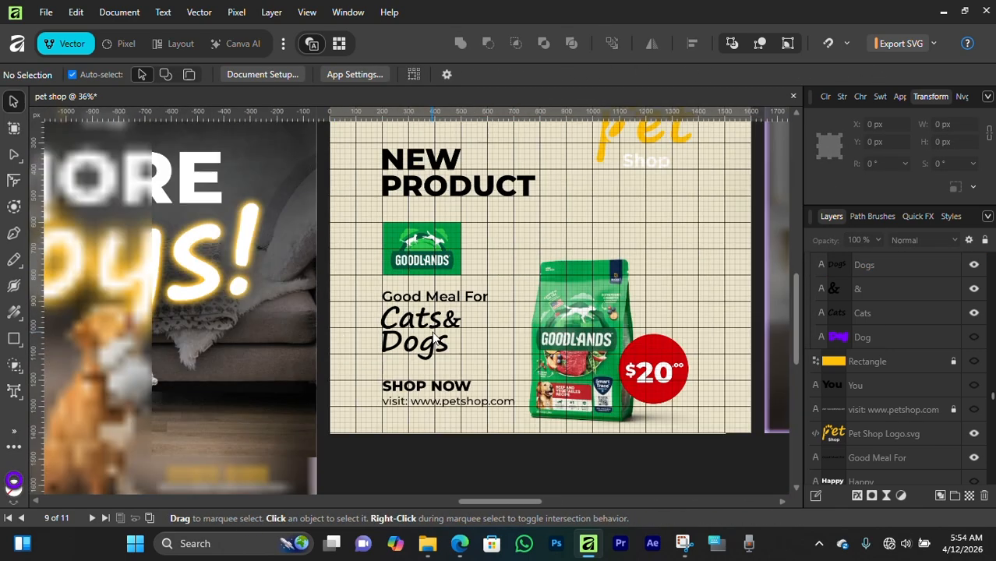
# Scale down Cats, the ampersand and Dogs together until the top of the lettering reaches about the 950 px horizontal grid line.
pyautogui.scroll(4, 390, 333)
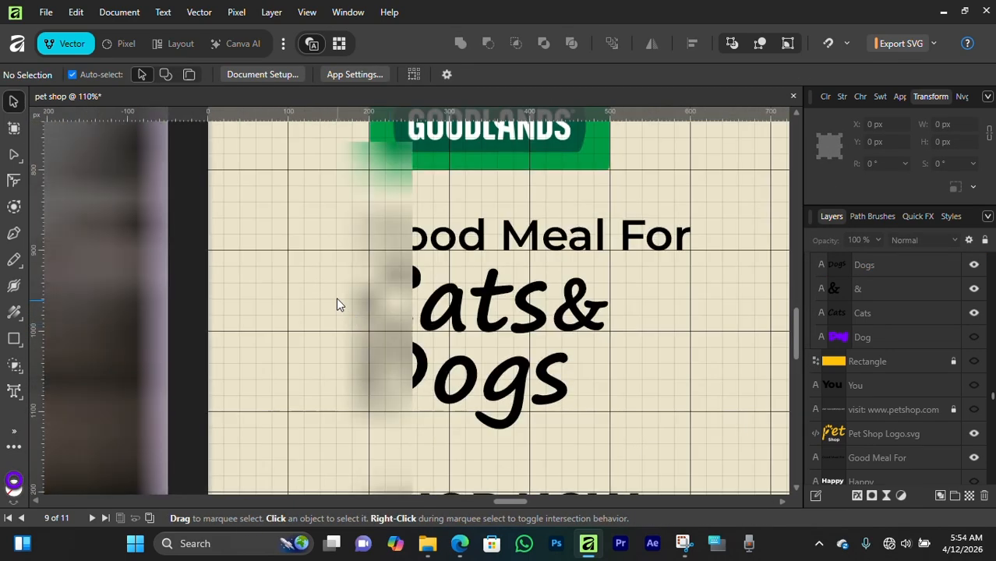
pyautogui.moveTo(340, 300); pyautogui.dragTo(603, 374)
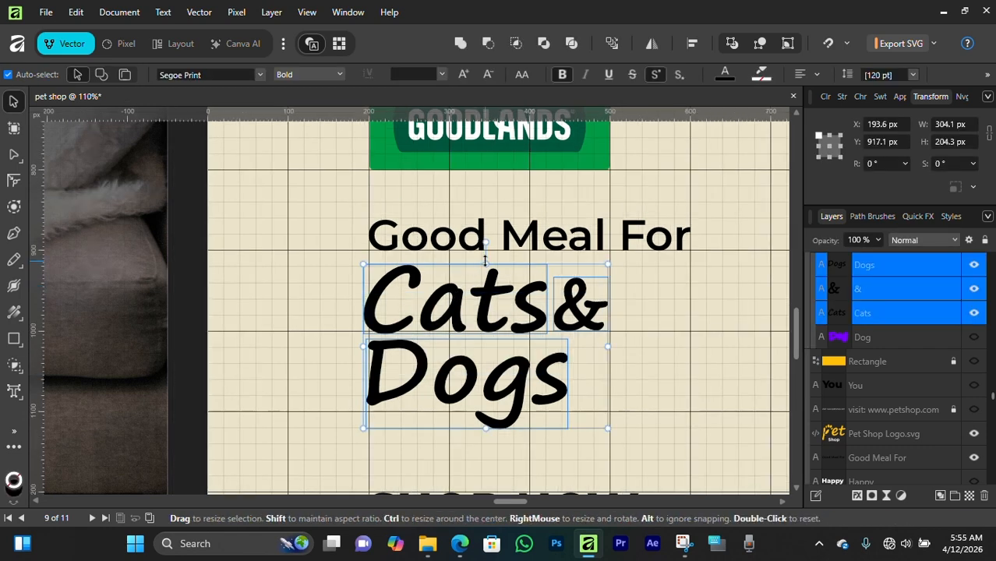
pyautogui.moveTo(485, 262); pyautogui.dragTo(485, 275)
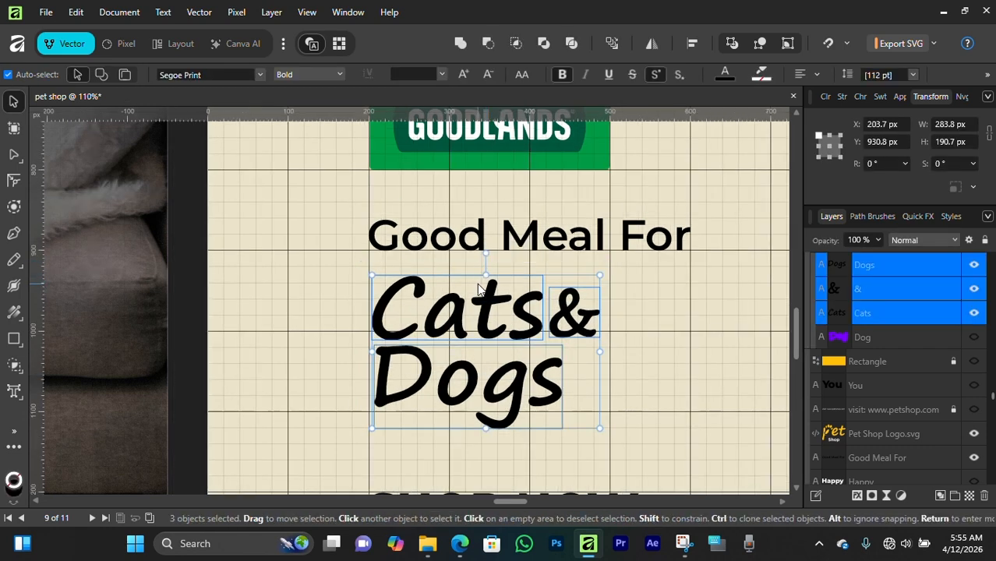
pyautogui.scroll(3, 477, 283)
pyautogui.scroll(2, 478, 286)
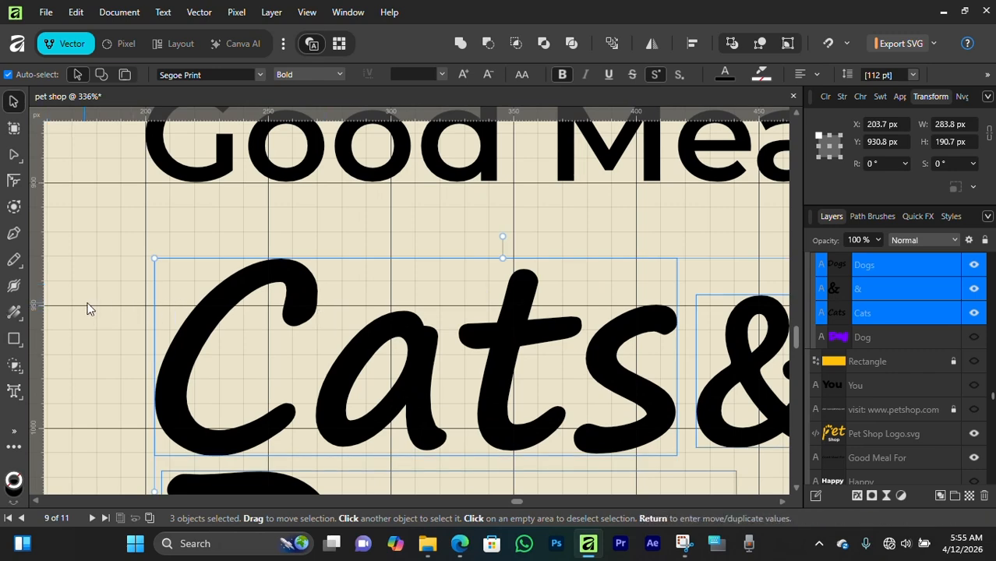
pyautogui.scroll(-3, 452, 301)
pyautogui.moveTo(502, 148); pyautogui.dragTo(507, 194)
# Align the word Dogs with the 200 px vertical grid line and lower its base onto the 1100 px horizontal grid line.
pyautogui.scroll(-5, 499, 263)
pyautogui.click(355, 374)
pyautogui.hotkey('shift', 'Left')
pyautogui.hotkey('shift', 'Left')
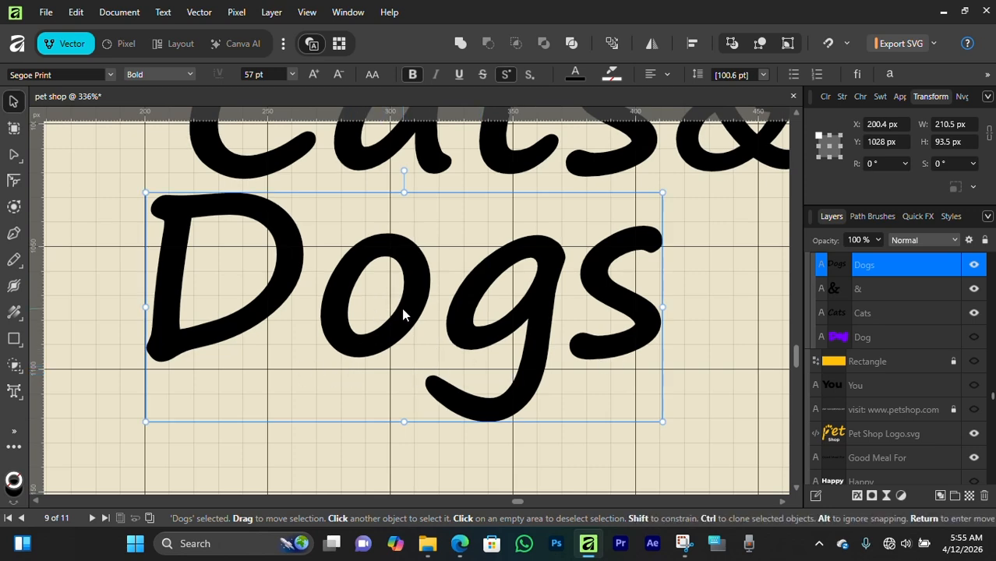
pyautogui.moveTo(401, 311); pyautogui.dragTo(402, 321)
pyautogui.scroll(-7, 584, 362)
pyautogui.click(622, 265)
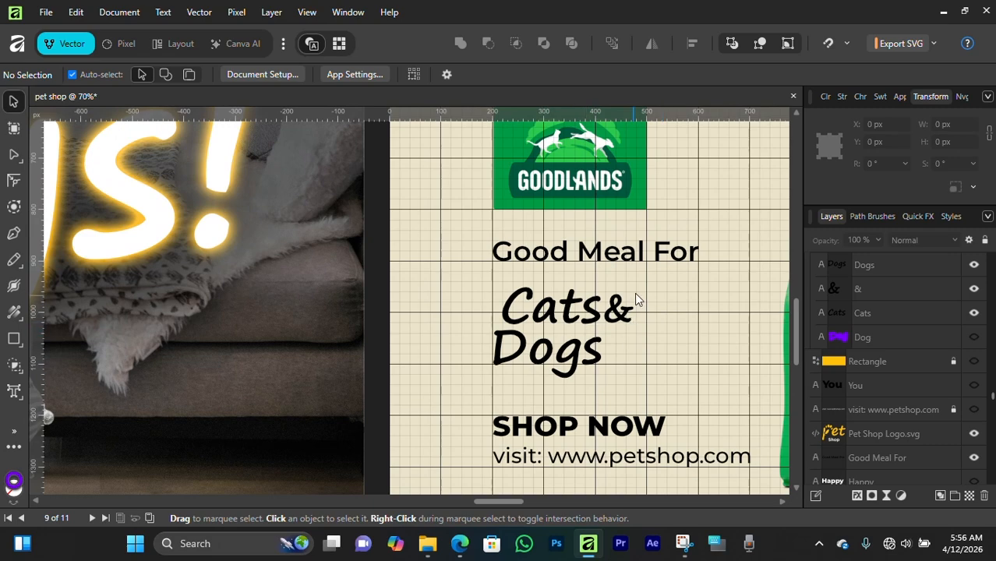
# Move SHOP NOW straight down so the base of its letters sits on the 1250 px horizontal grid line.
pyautogui.scroll(-2, 602, 281)
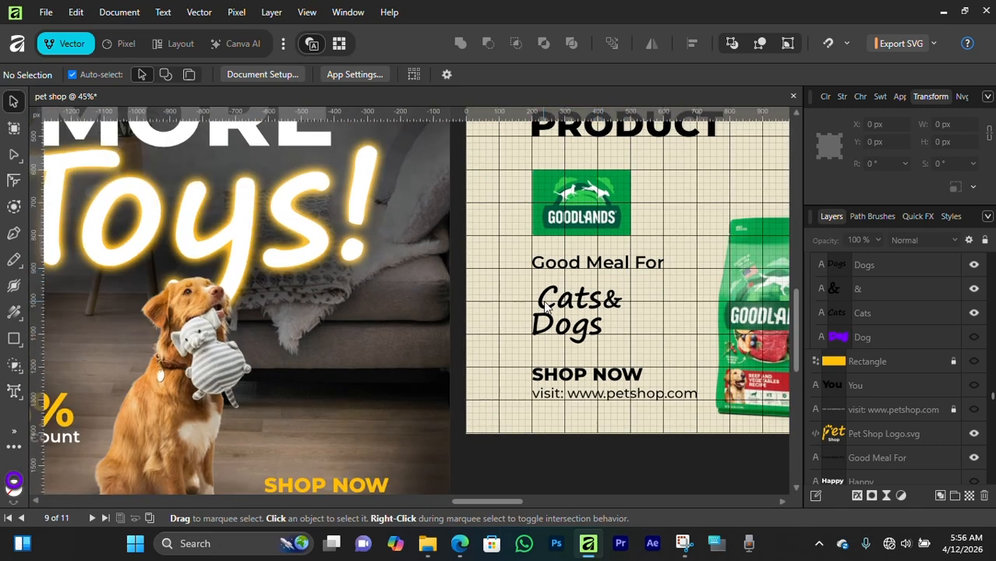
pyautogui.scroll(4, 596, 325)
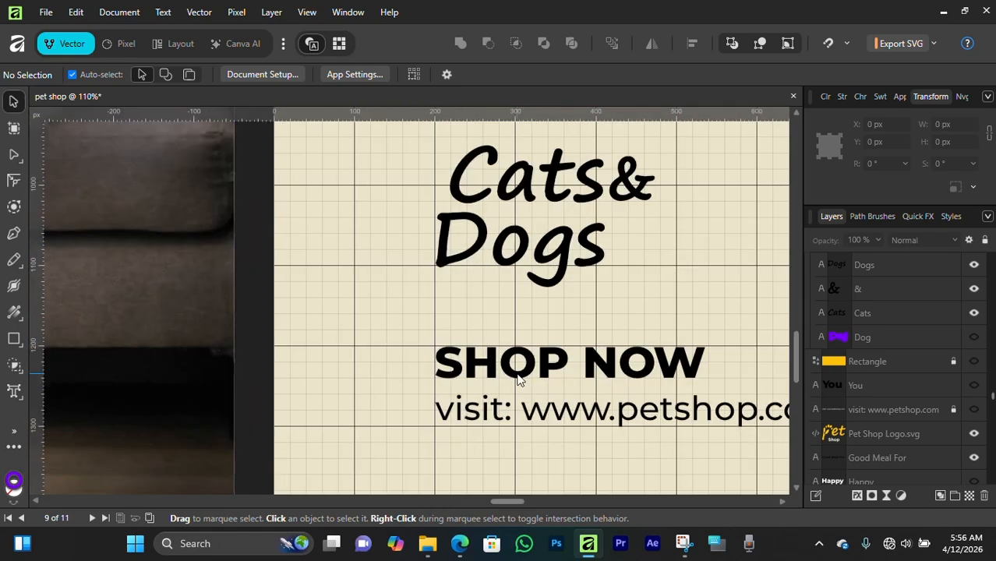
pyautogui.click(517, 380)
pyautogui.scroll(4, 517, 382)
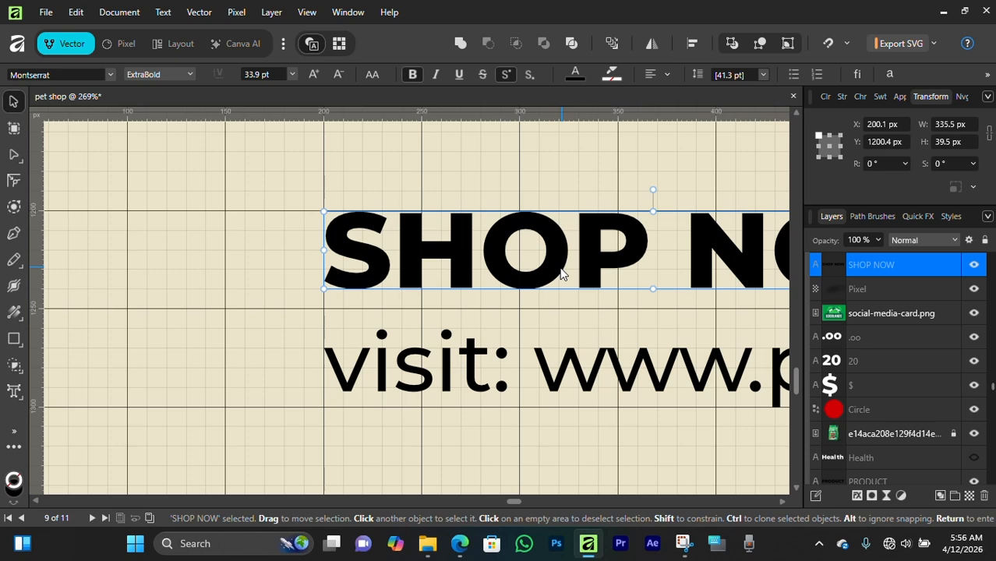
pyautogui.scroll(-2, 476, 318)
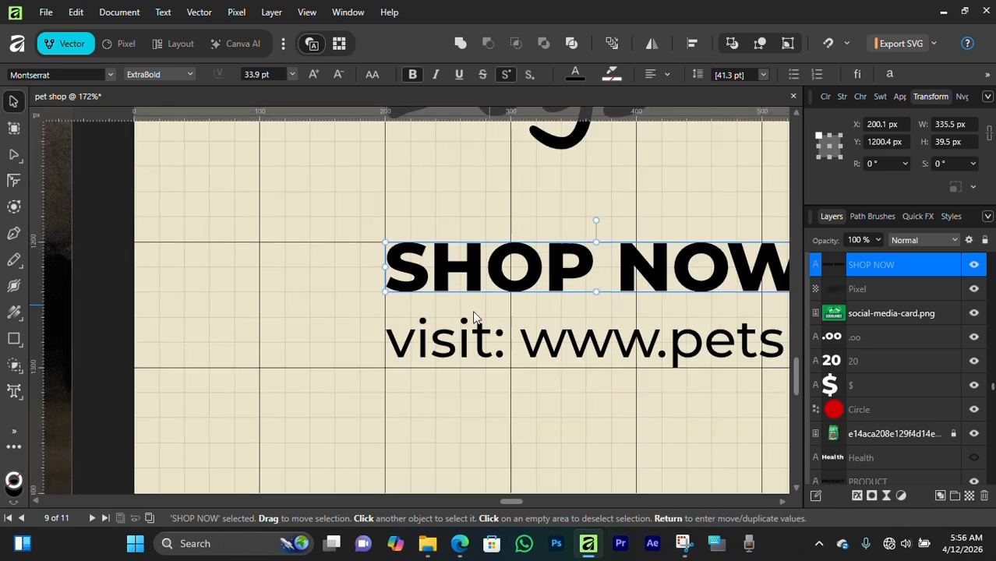
pyautogui.scroll(2, 385, 322)
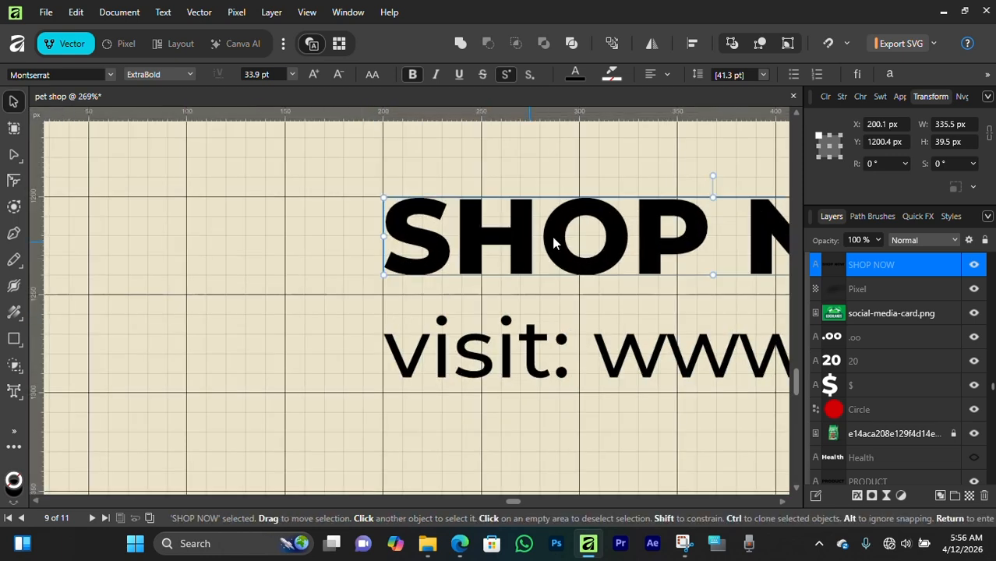
pyautogui.hscroll(2, 623, 239)
pyautogui.hscroll(3, 623, 239)
pyautogui.scroll(-1, 474, 225)
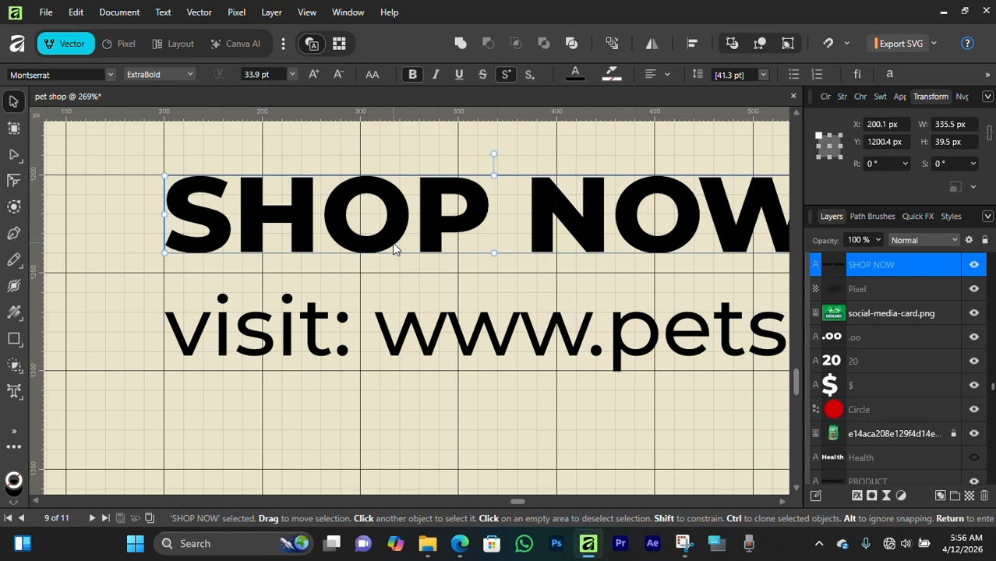
pyautogui.scroll(2, 393, 243)
pyautogui.scroll(1, 387, 254)
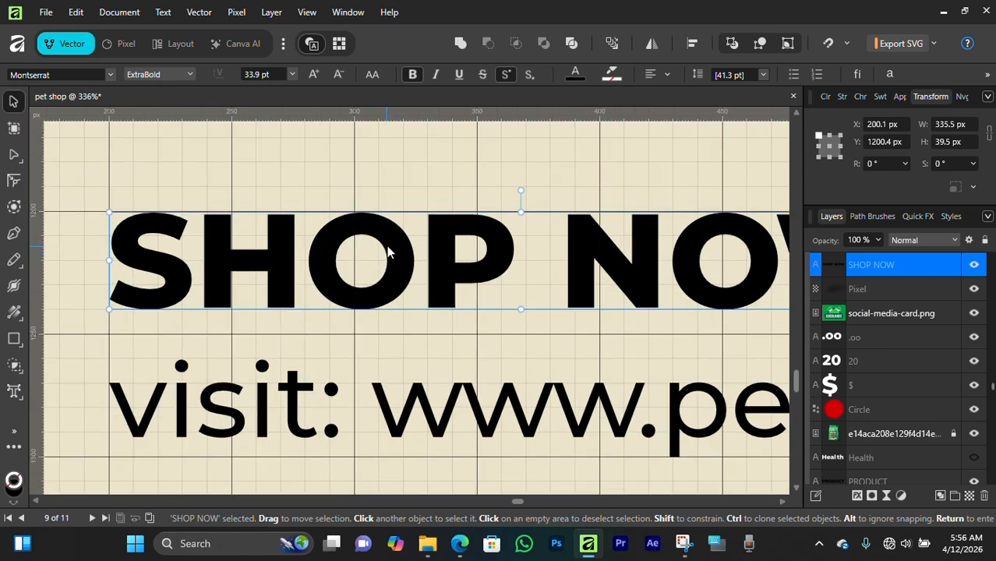
pyautogui.moveTo(388, 252); pyautogui.dragTo(387, 277)
pyautogui.scroll(-2, 348, 379)
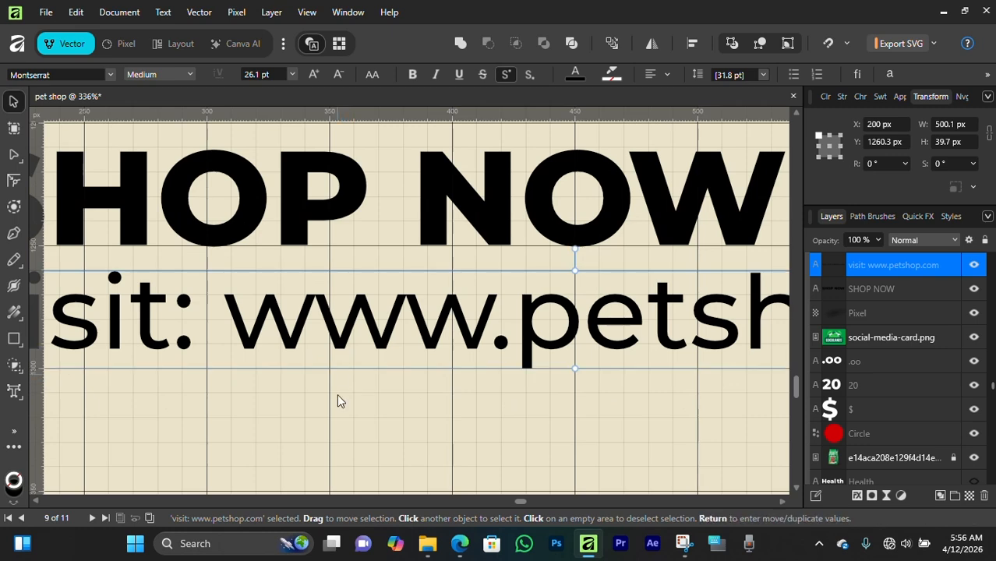
pyautogui.hscroll(-4, 338, 395)
pyautogui.click(490, 372)
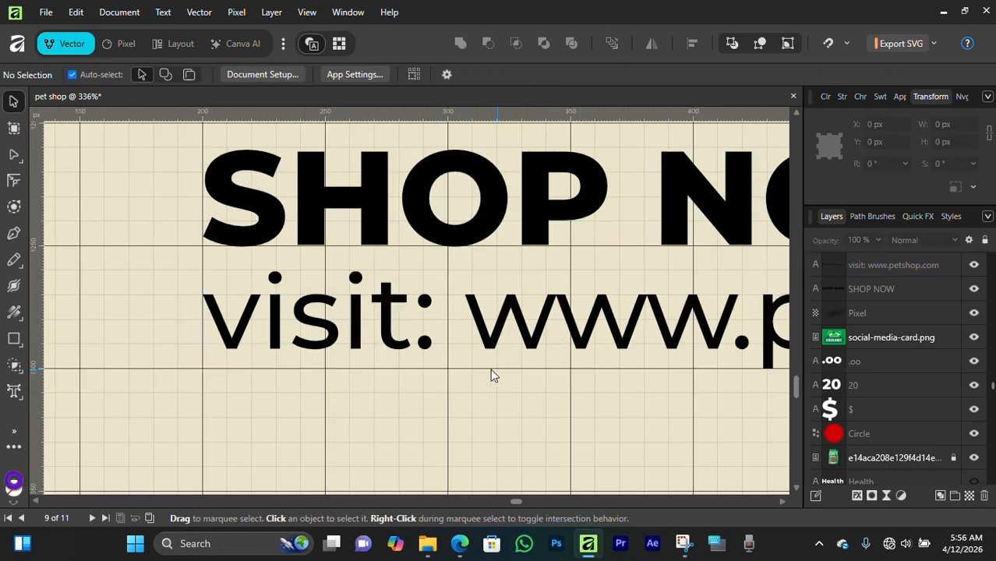
pyautogui.scroll(2, 507, 311)
pyautogui.scroll(5, 503, 320)
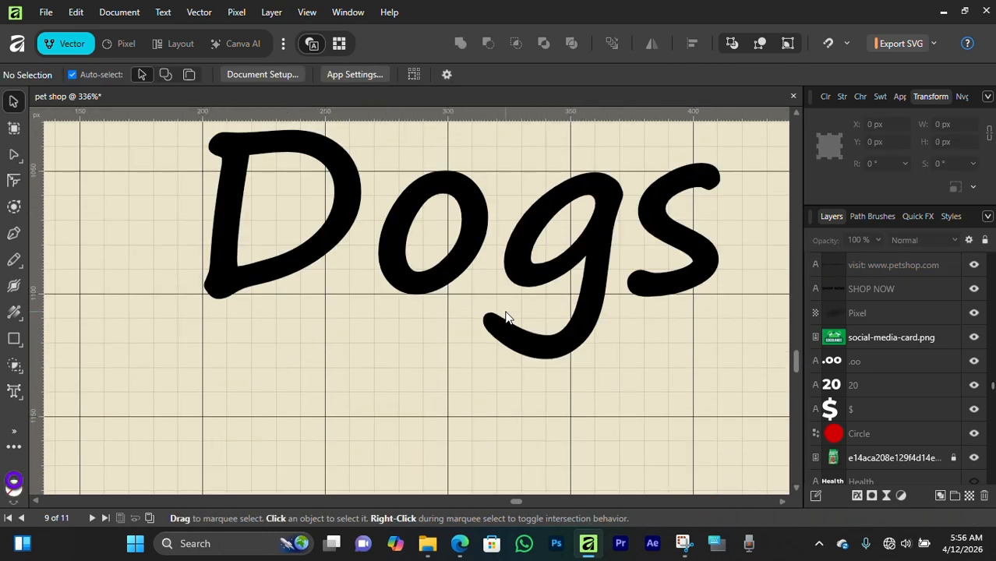
pyautogui.scroll(-7, 530, 331)
pyautogui.scroll(-2, 525, 339)
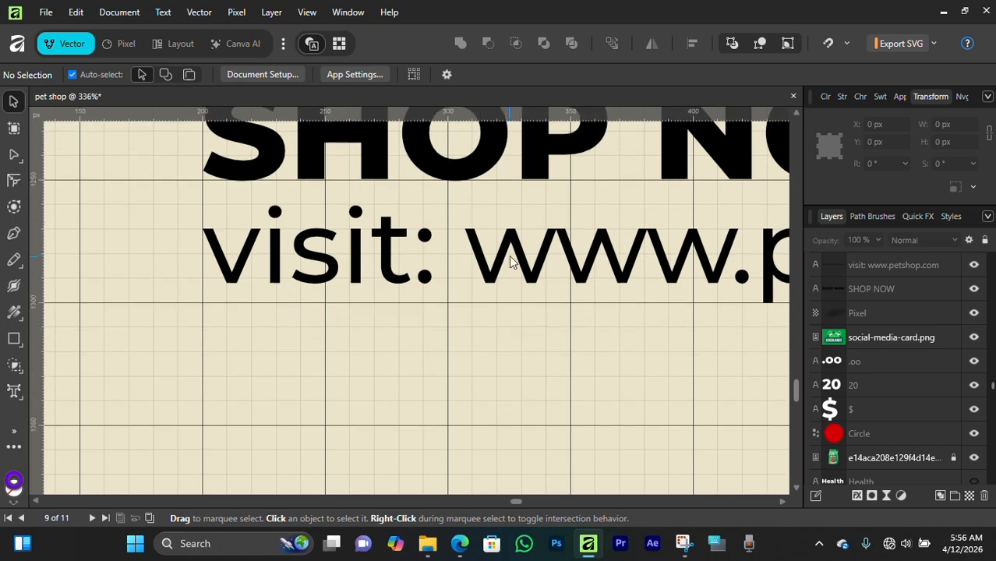
pyautogui.click(491, 292)
pyautogui.moveTo(502, 268); pyautogui.dragTo(502, 280)
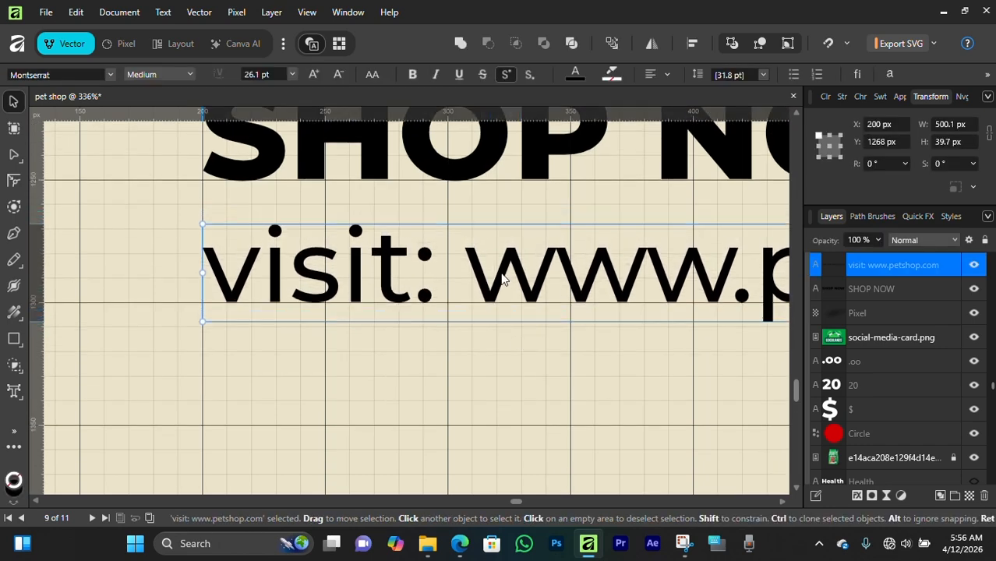
# Place vertical guides at 200 px and 1400 px on the Goodlands new product artboard.
pyautogui.hscroll(5, 485, 312)
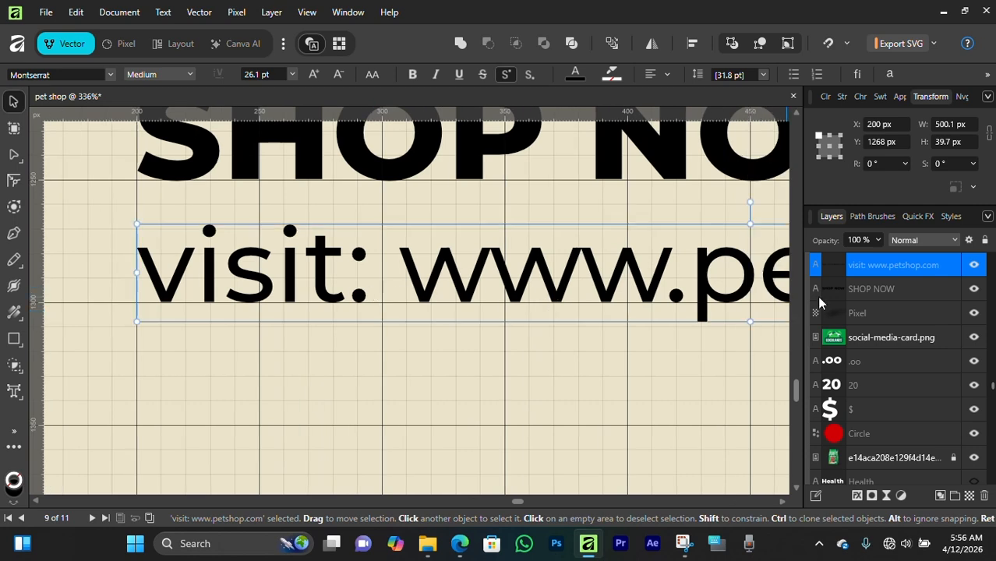
pyautogui.hscroll(1, 514, 305)
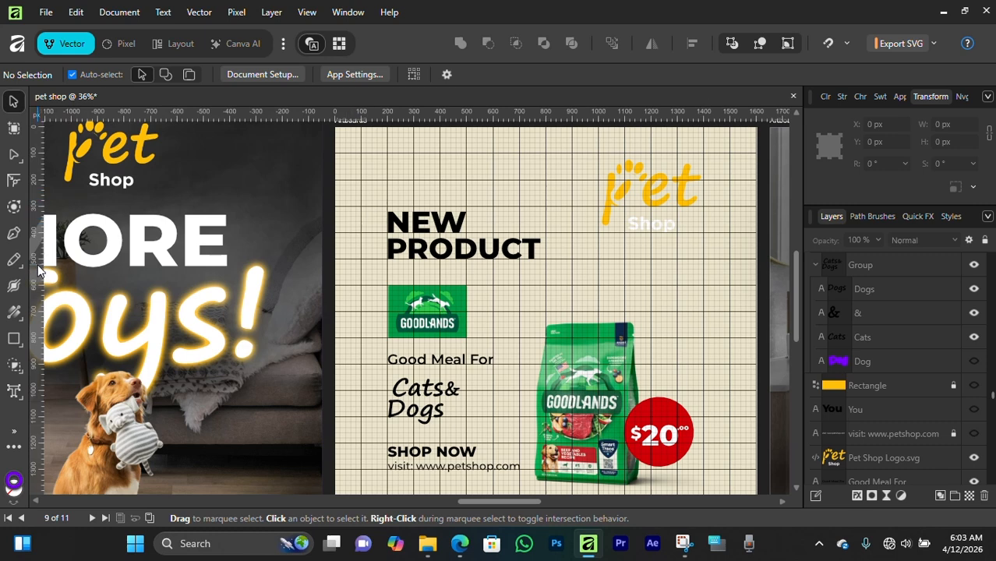
pyautogui.moveTo(41, 271); pyautogui.dragTo(387, 310)
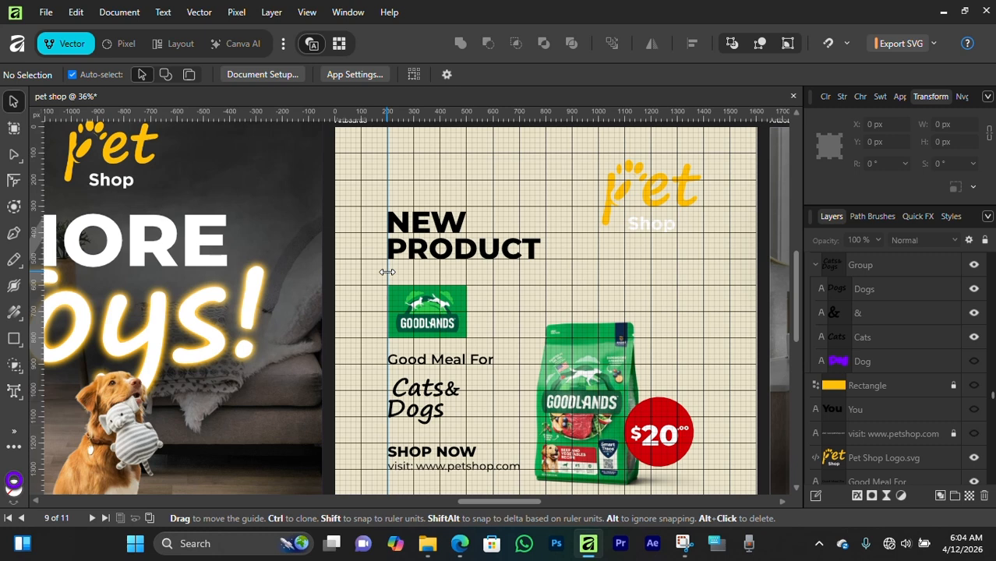
pyautogui.moveTo(388, 272); pyautogui.dragTo(703, 282)
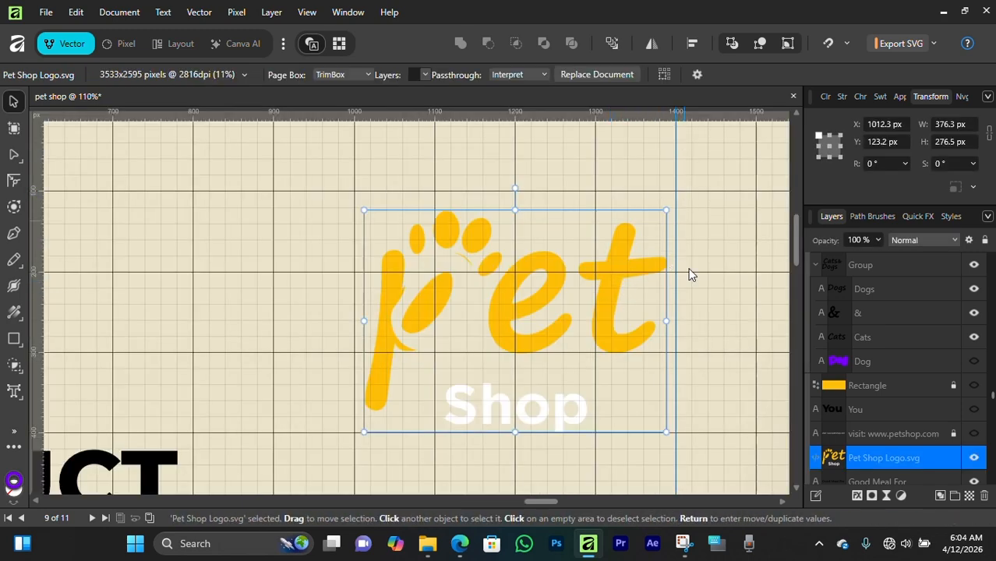
# Move the Pet Shop logo horizontally until the tip of its letter t meets the 1400 px vertical grid line.
pyautogui.scroll(4, 670, 258)
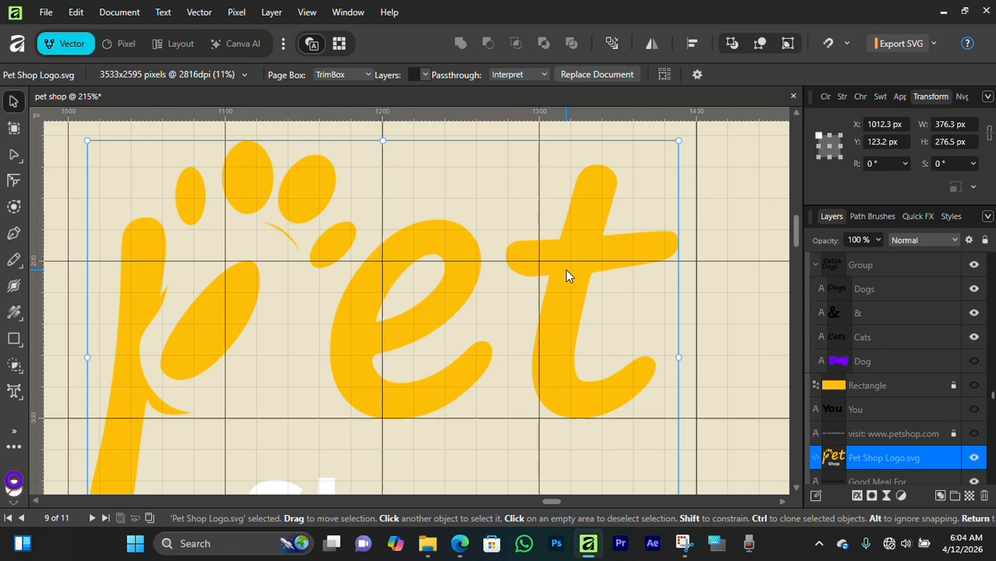
pyautogui.moveTo(567, 276); pyautogui.dragTo(586, 271)
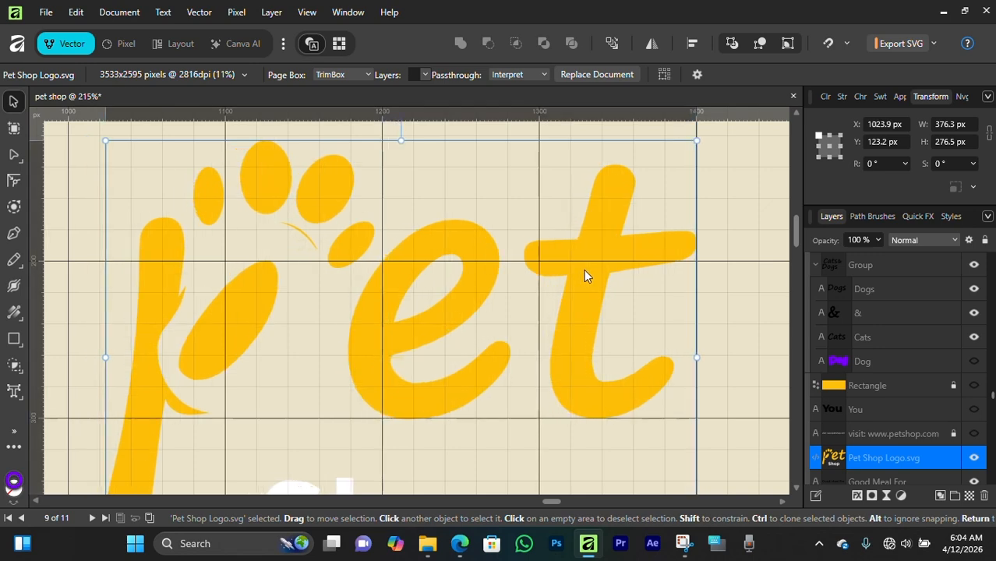
pyautogui.scroll(15, 696, 253)
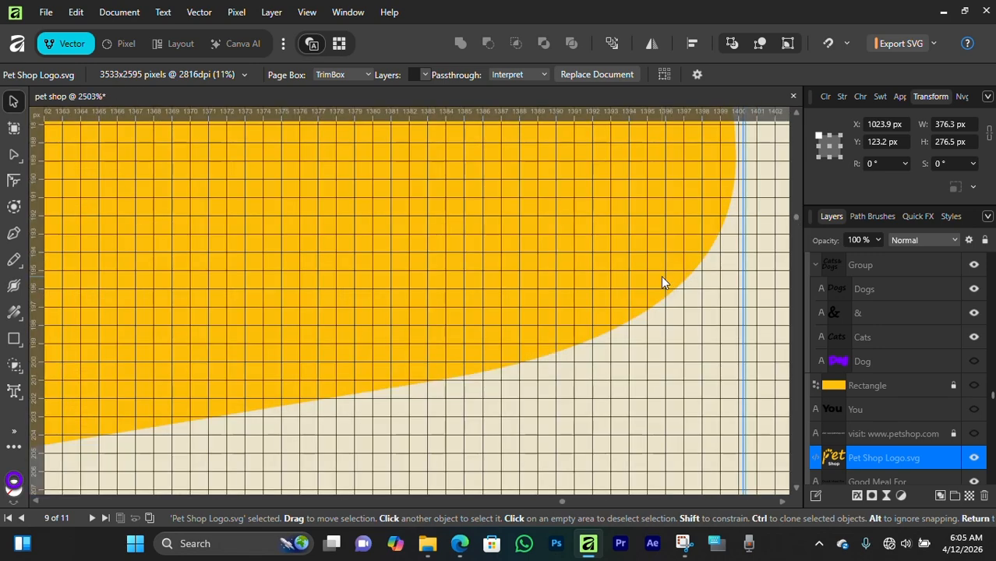
pyautogui.moveTo(661, 276); pyautogui.dragTo(663, 276)
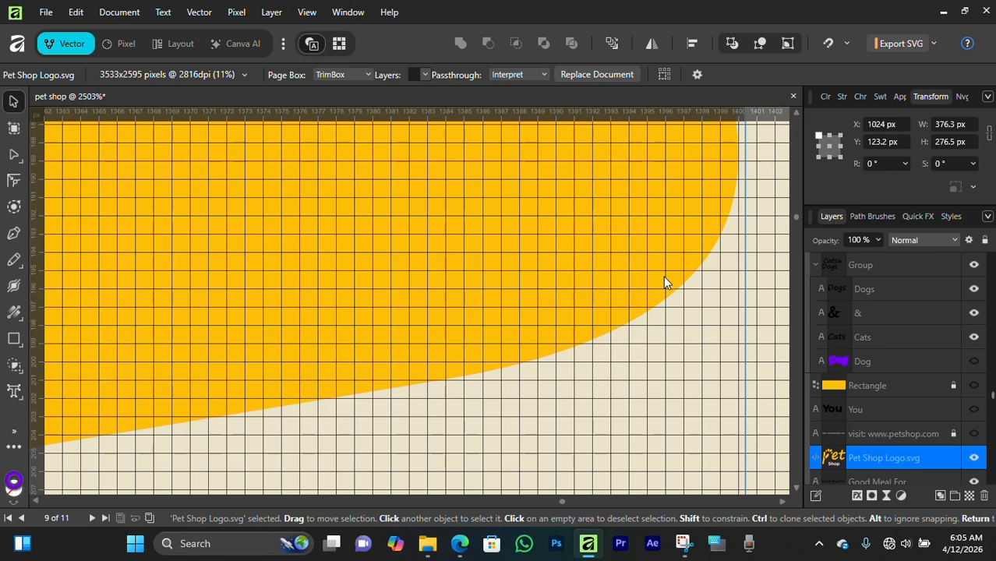
pyautogui.scroll(-18, 664, 276)
pyautogui.click(378, 321)
# Show the hidden kitchen photo background and the dark Pixel overlay again on the new product artboard.
pyautogui.scroll(-3, 458, 311)
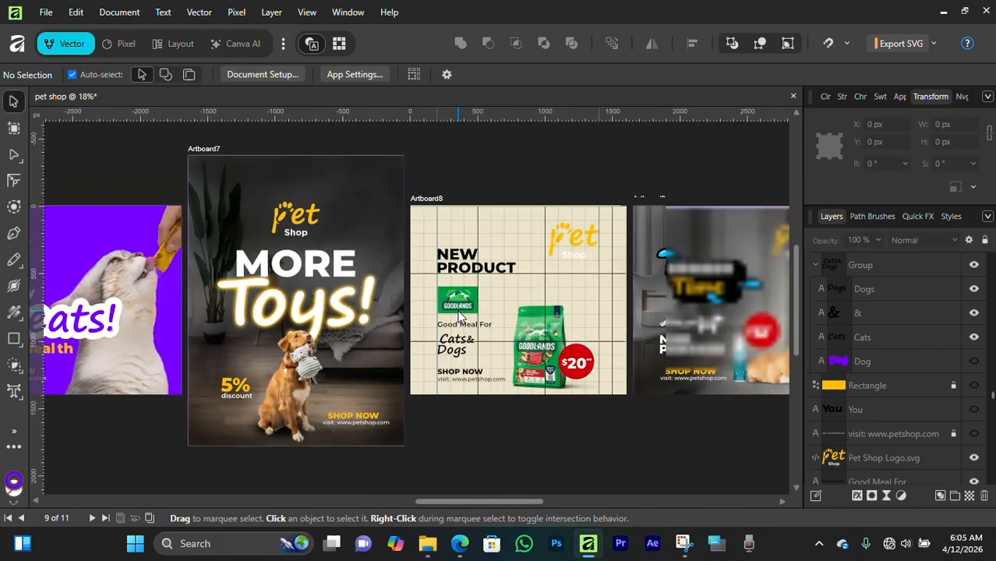
pyautogui.scroll(3, 459, 312)
pyautogui.hscroll(1, 555, 322)
pyautogui.scroll(-5, 889, 374)
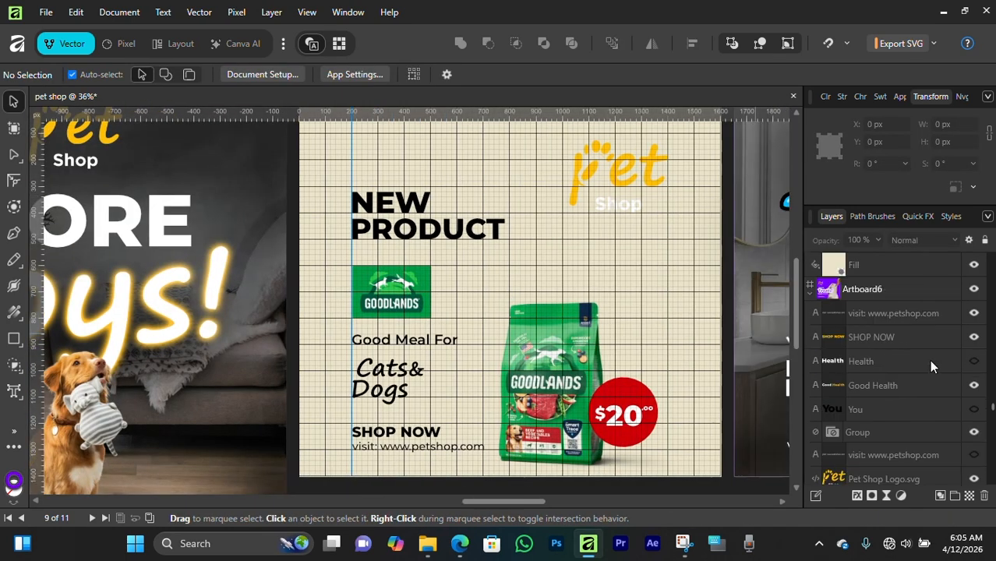
pyautogui.scroll(2, 889, 374)
pyautogui.click(974, 385)
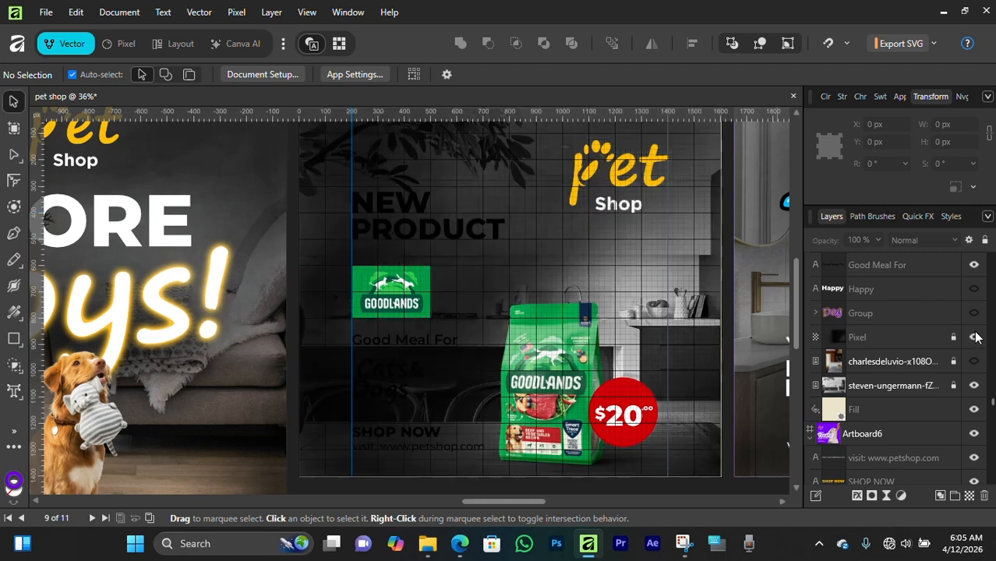
# Recolour the headline with the yellow swatch for NEW and white for PRODUCT.
pyautogui.click(421, 209)
pyautogui.click(825, 96)
pyautogui.click(910, 179)
pyautogui.click(428, 231)
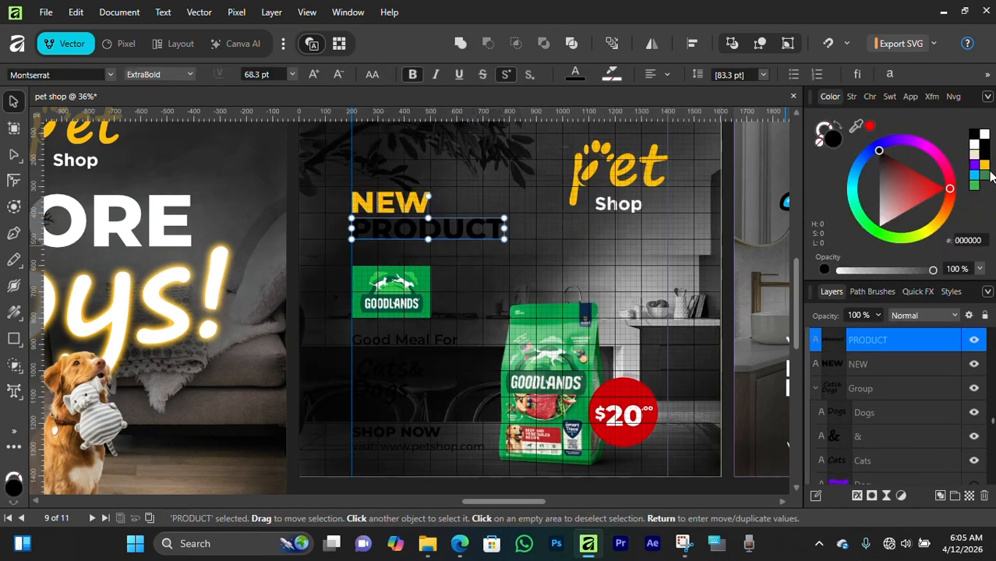
pyautogui.click(985, 135)
# Recolour the Good Meal For line and the Cats & Dogs lettering white.
pyautogui.click(407, 342)
pyautogui.click(985, 135)
pyautogui.moveTo(315, 362); pyautogui.dragTo(445, 404)
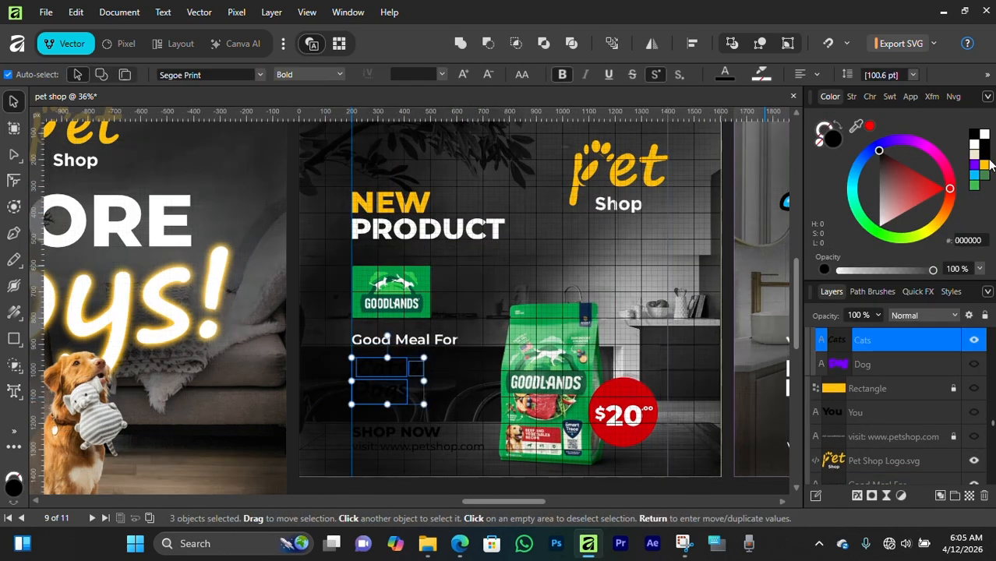
pyautogui.click(985, 135)
pyautogui.click(409, 433)
pyautogui.click(985, 165)
pyautogui.click(475, 447)
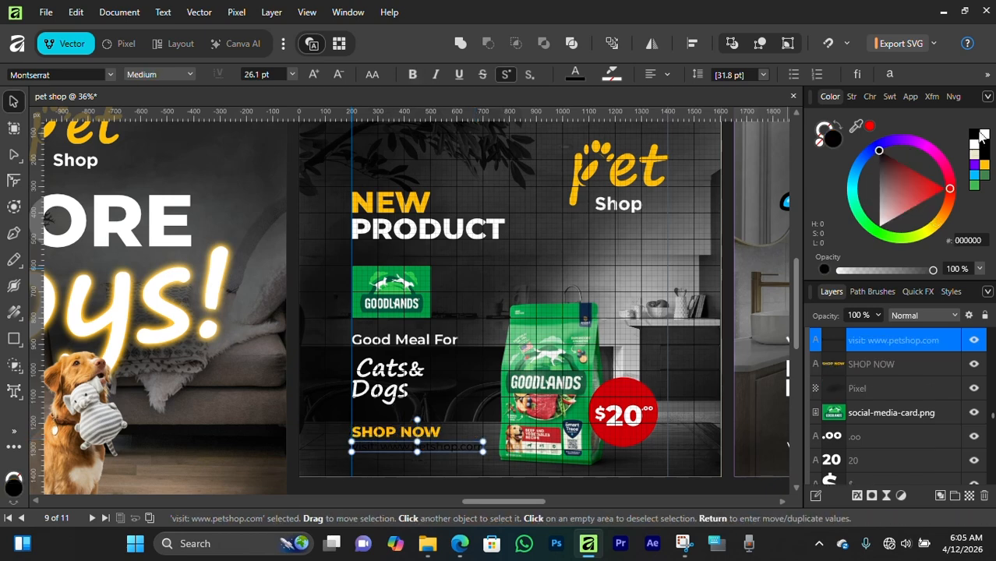
pyautogui.click(457, 424)
pyautogui.click(460, 447)
pyautogui.click(984, 135)
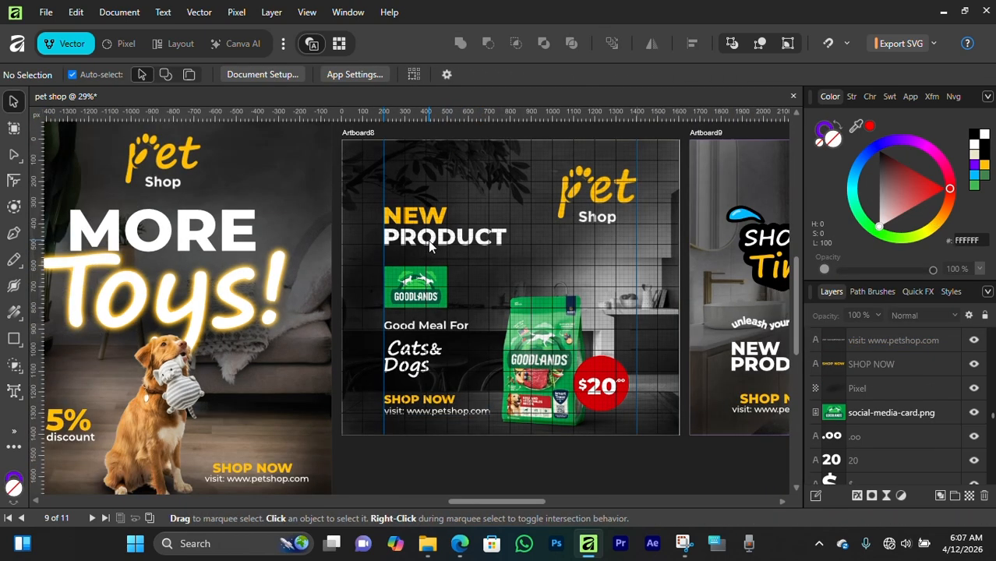